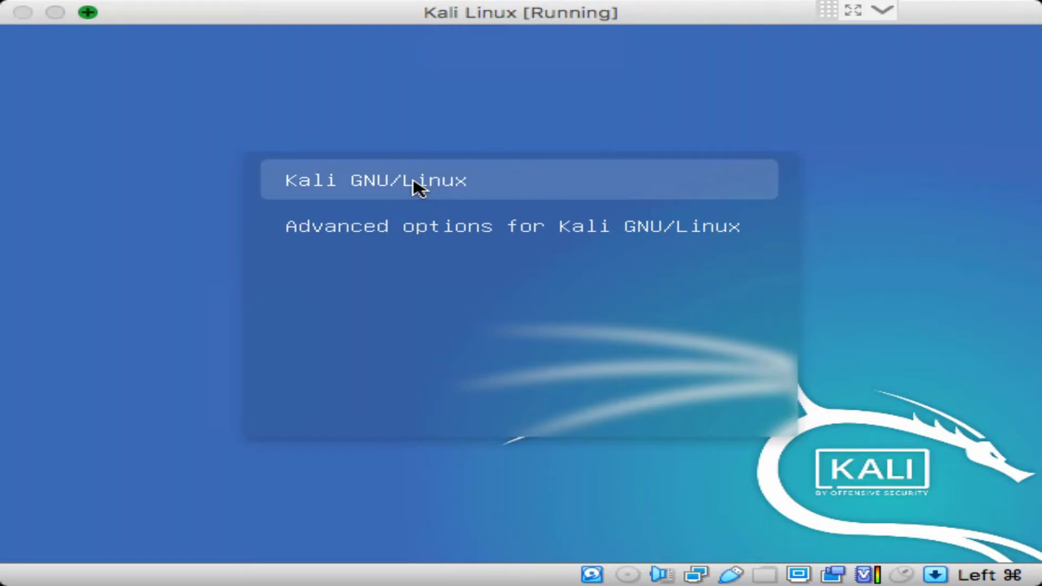
Boot the default 'Kali GNU/Linux' GRUB entry and wait for the graphical login screen
key("Return")
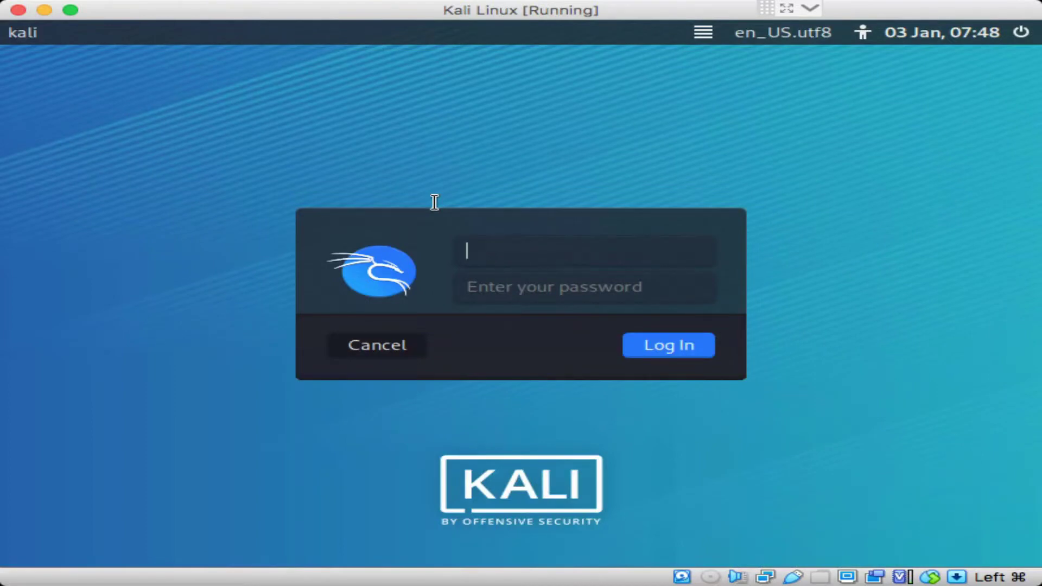
Log in with the user's account name and password to reach the Xfce desktop
type("daves")
key("Tab")
type("kal")
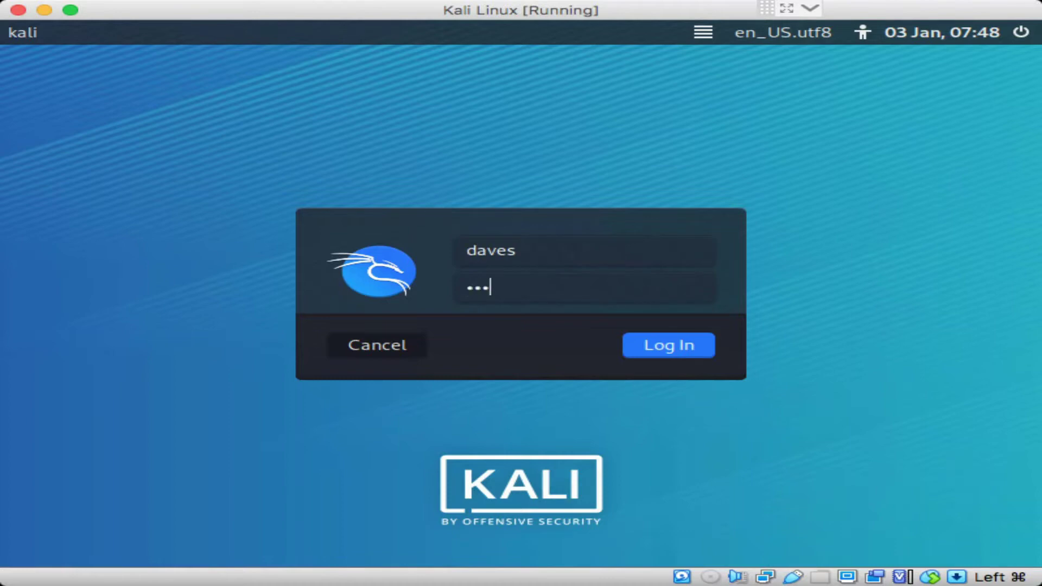
type("•••")
key("Return")
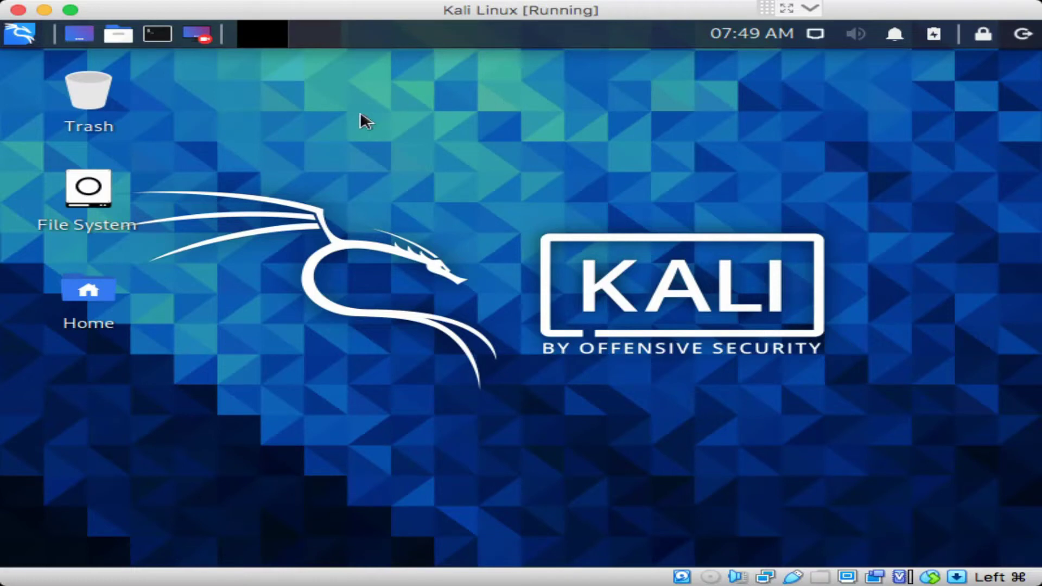
Open the Kali applications menu and move down to the 01 - Information Gathering tools
left_click(17, 34)
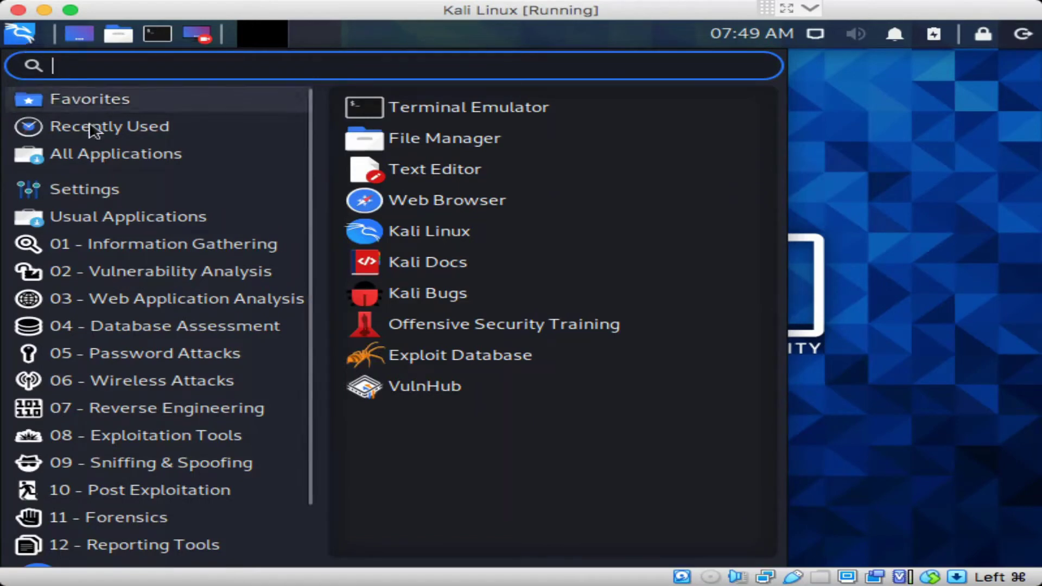
mouse_move(80, 162)
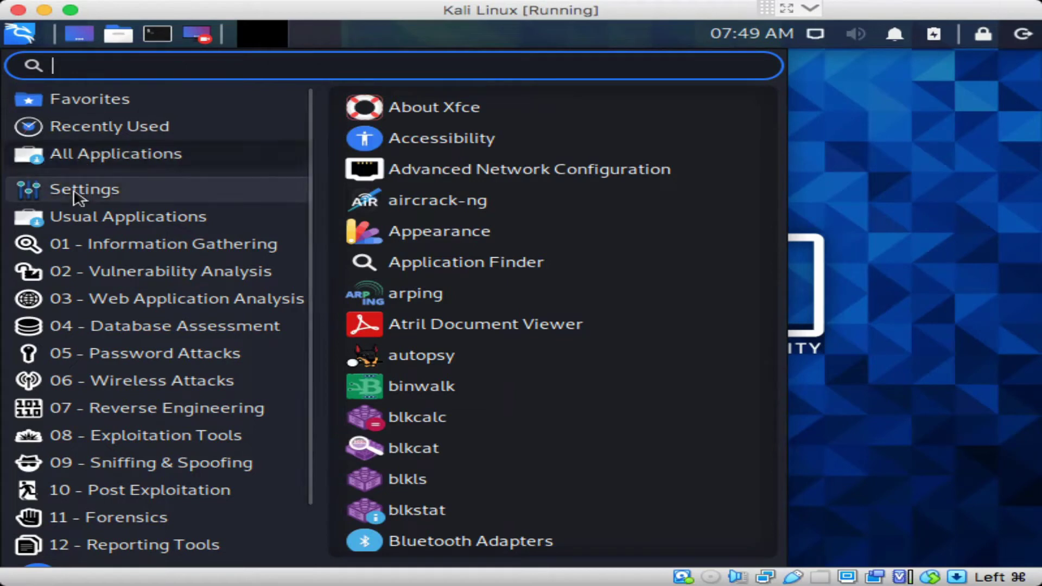
mouse_move(79, 198)
mouse_move(78, 231)
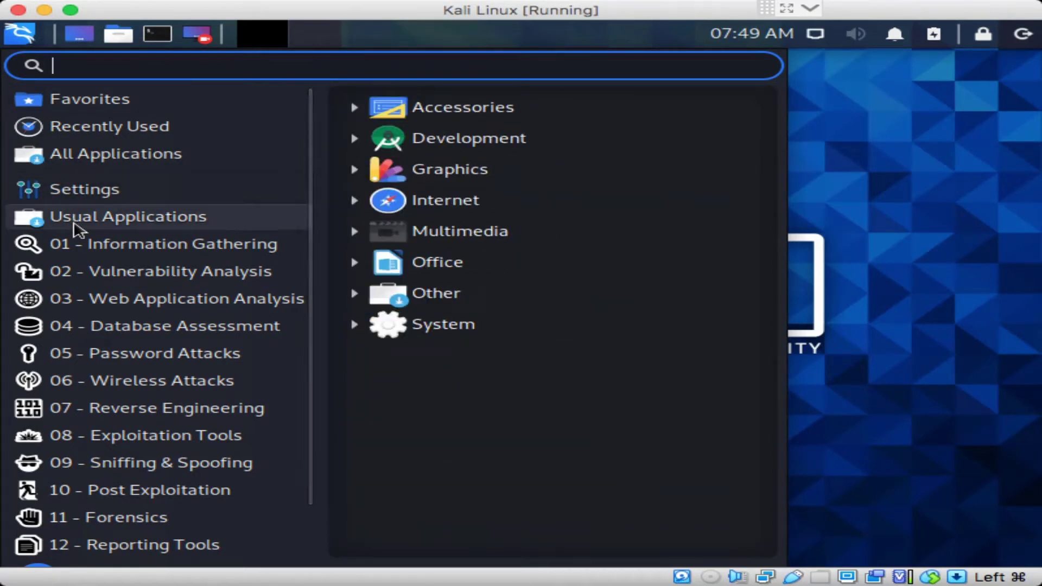
mouse_move(73, 248)
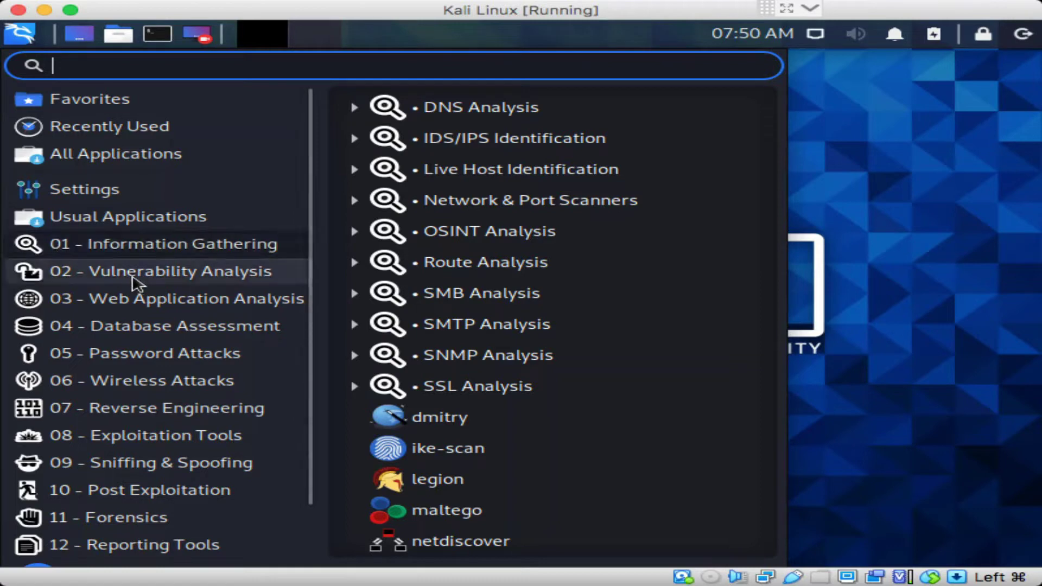
View Vulnerability Analysis, then Web Application Analysis, expanding and collapsing CMS & Framework Identification
left_click(133, 274)
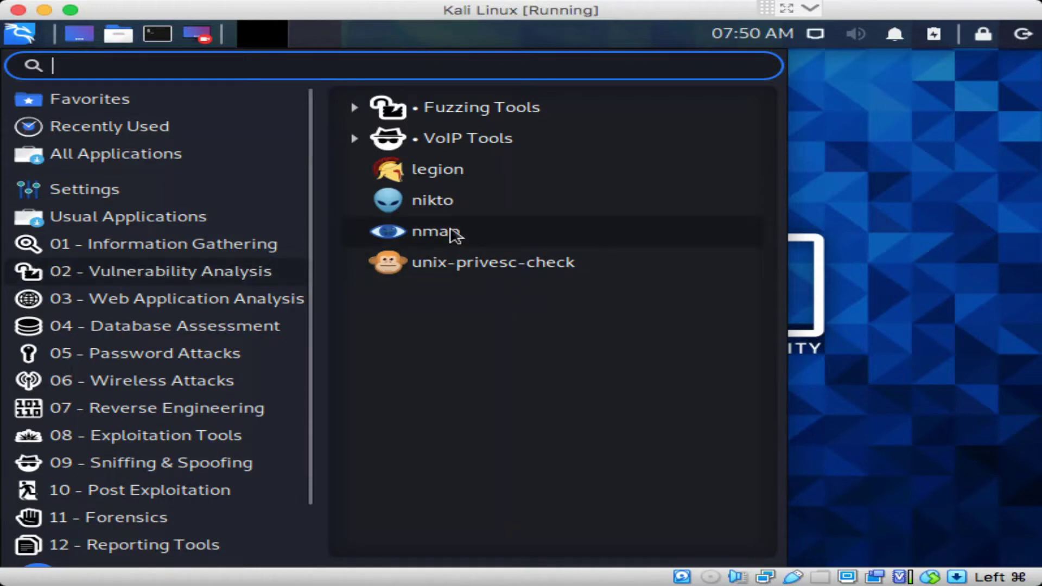
left_click(227, 300)
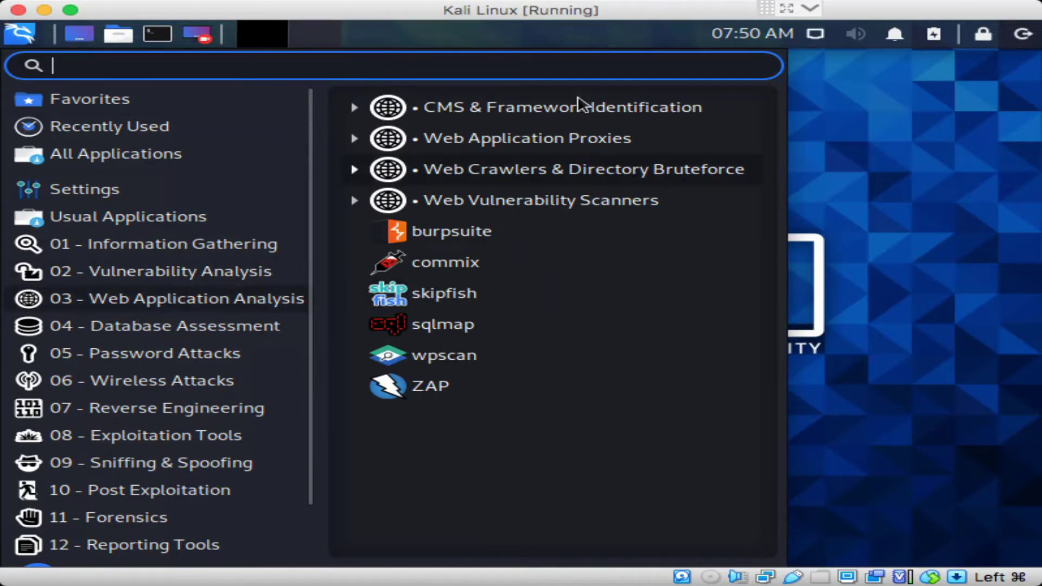
left_click(355, 108)
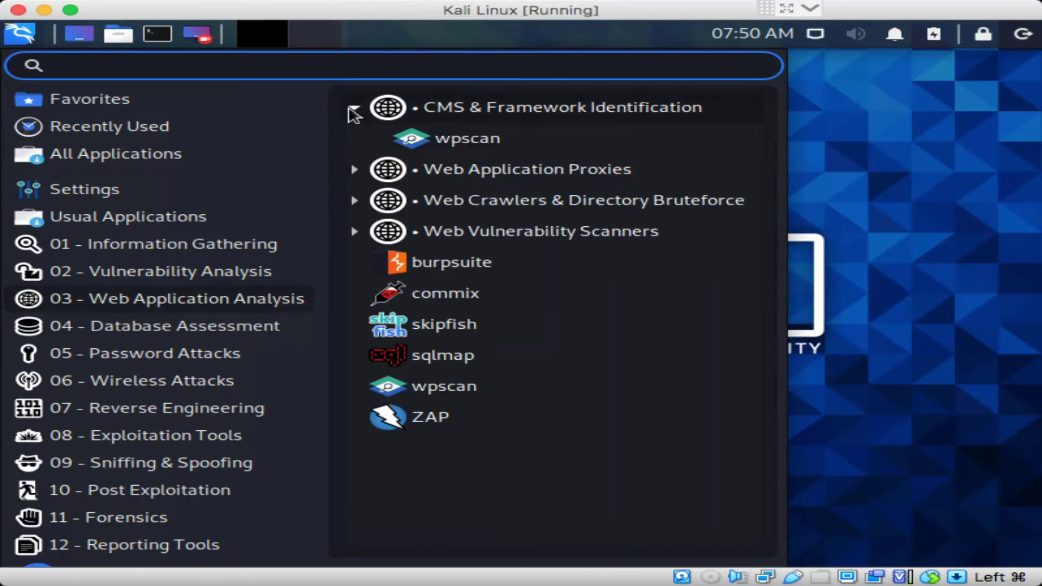
left_click(354, 108)
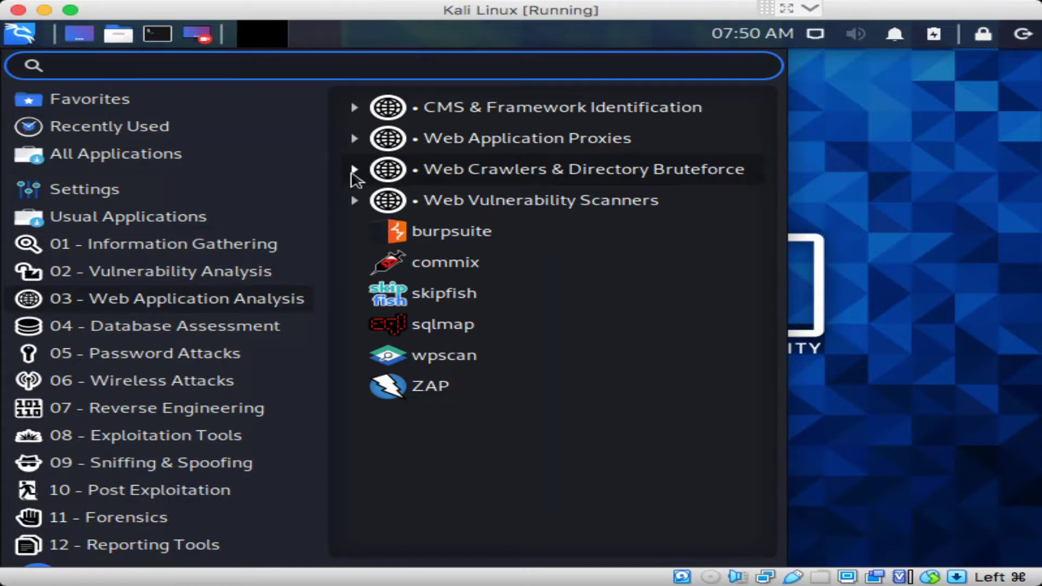
Expand and collapse Web Crawlers and Web Vulnerability Scanners, then show Database Assessment tools
left_click(352, 171)
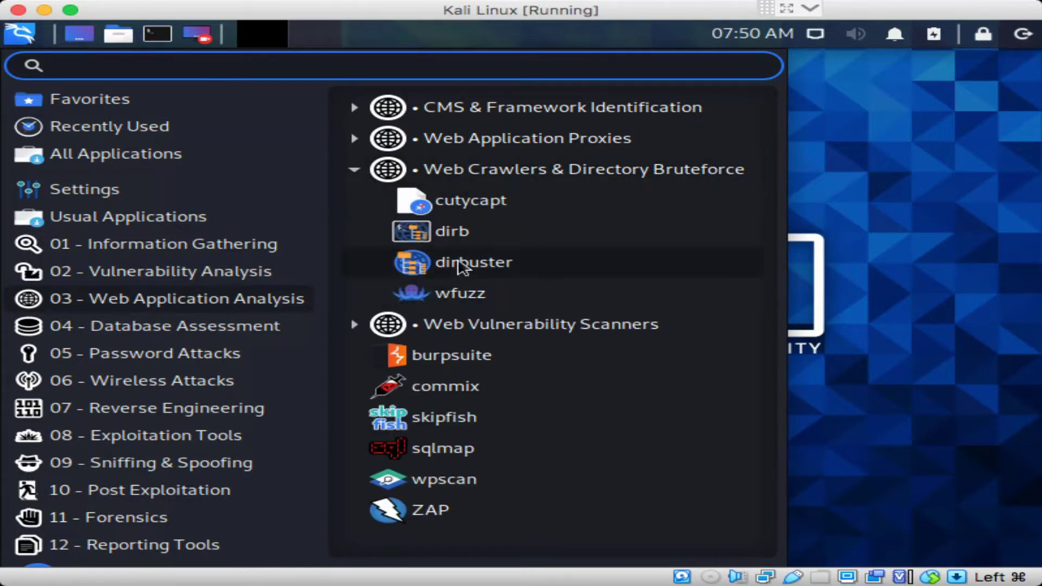
left_click(354, 170)
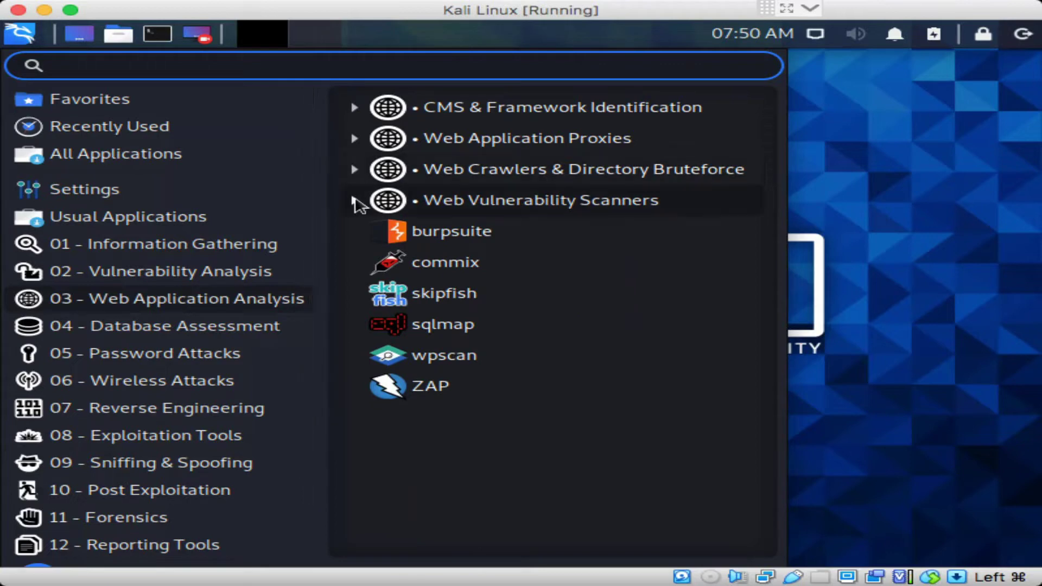
left_click(354, 201)
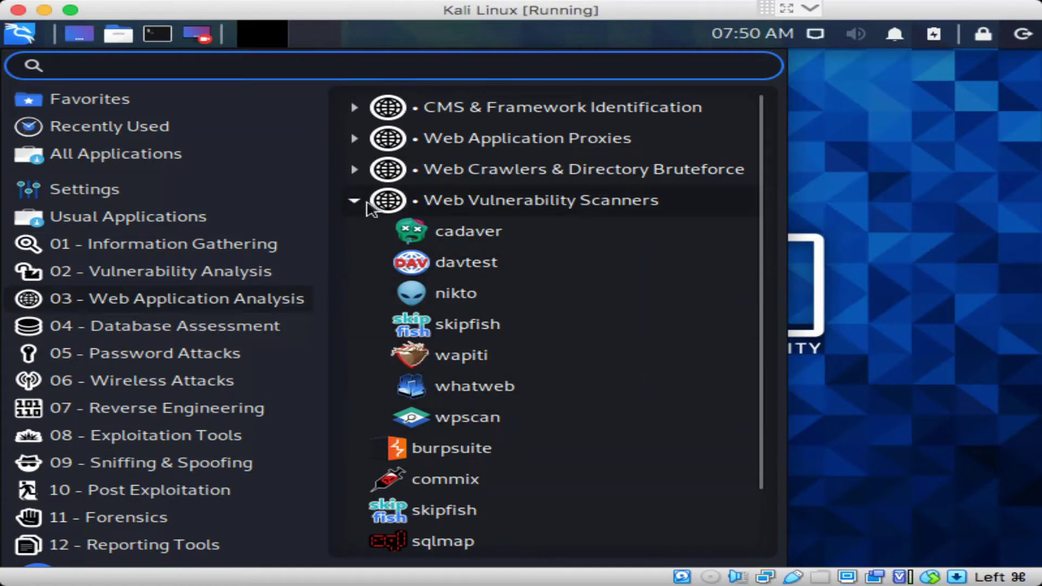
left_click(367, 205)
left_click(160, 330)
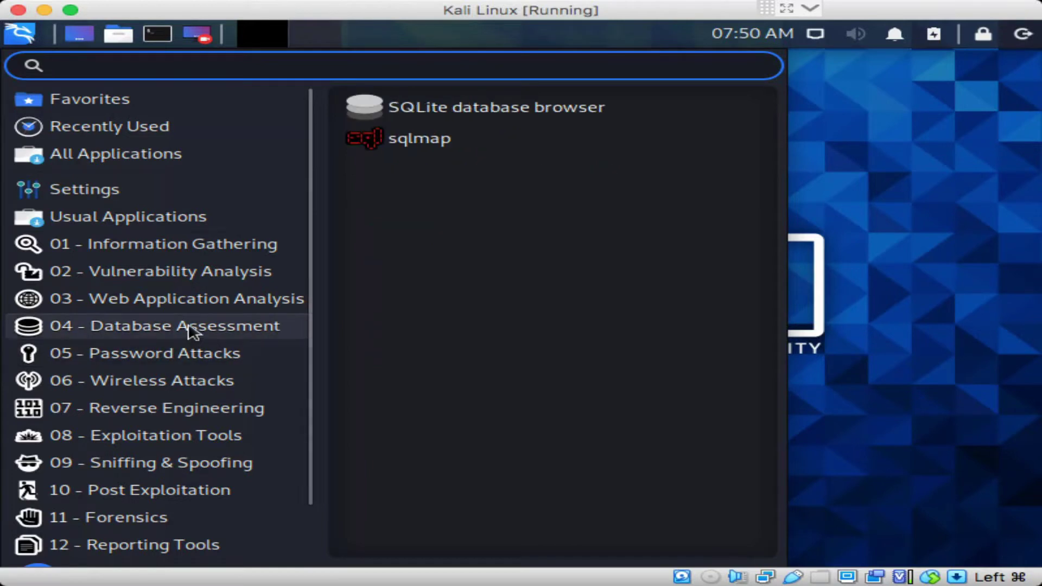
Browse categories 05 to 12, including Wireless Attacks, Reverse Engineering, Forensics and Reporting Tools
mouse_move(184, 356)
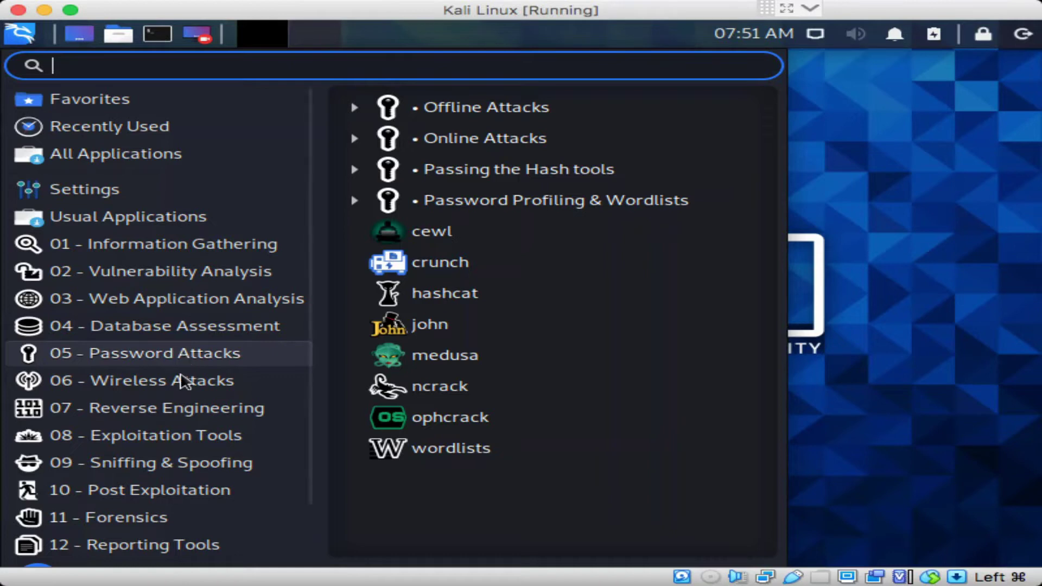
left_click(184, 381)
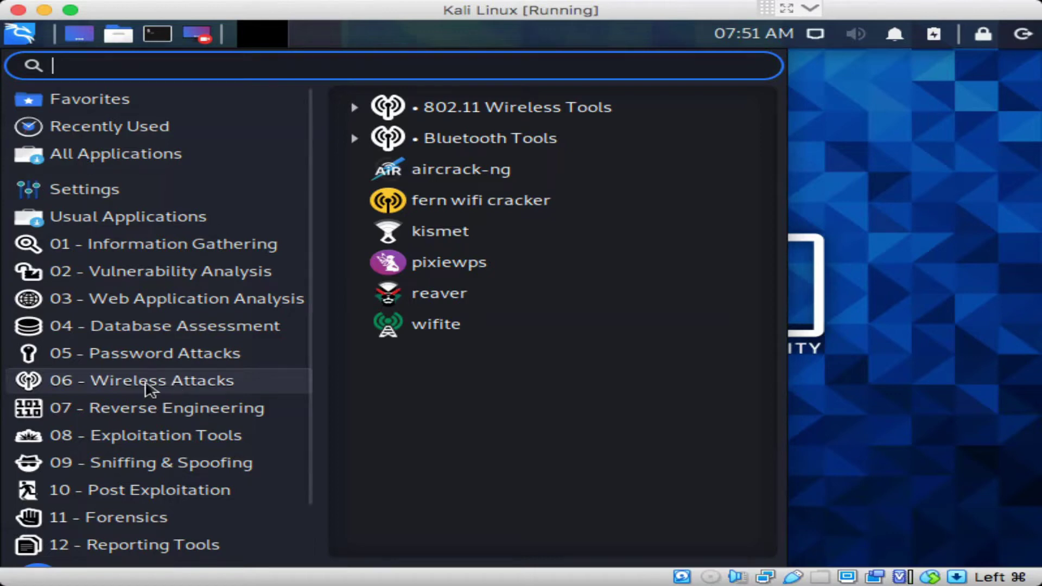
left_click(147, 411)
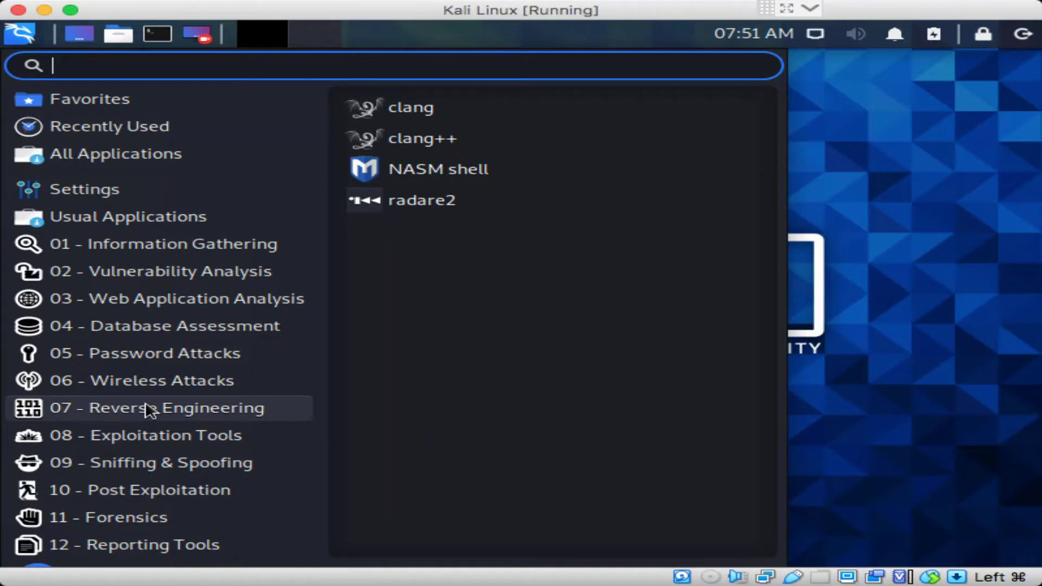
mouse_move(150, 448)
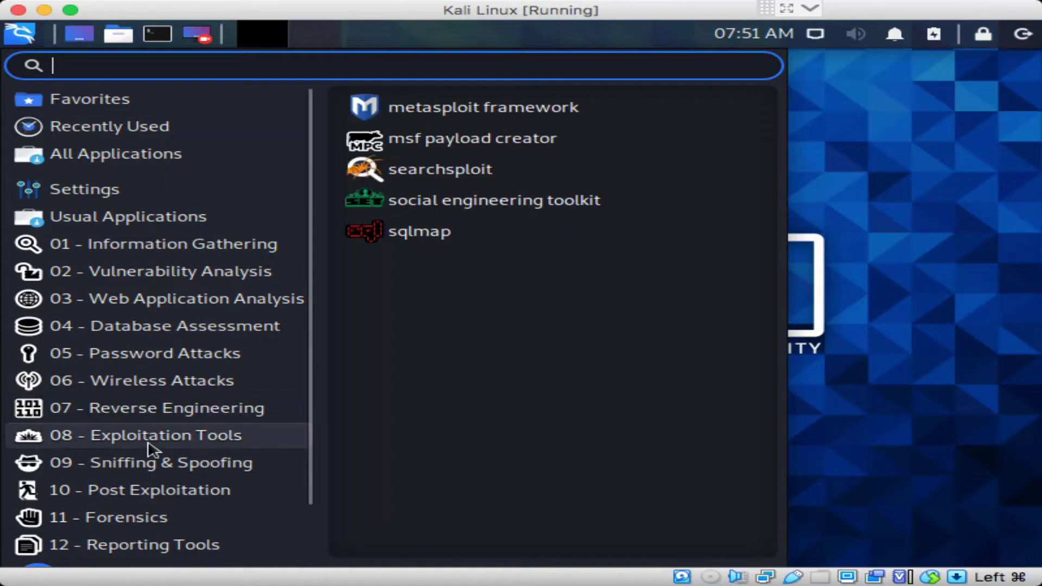
mouse_move(120, 470)
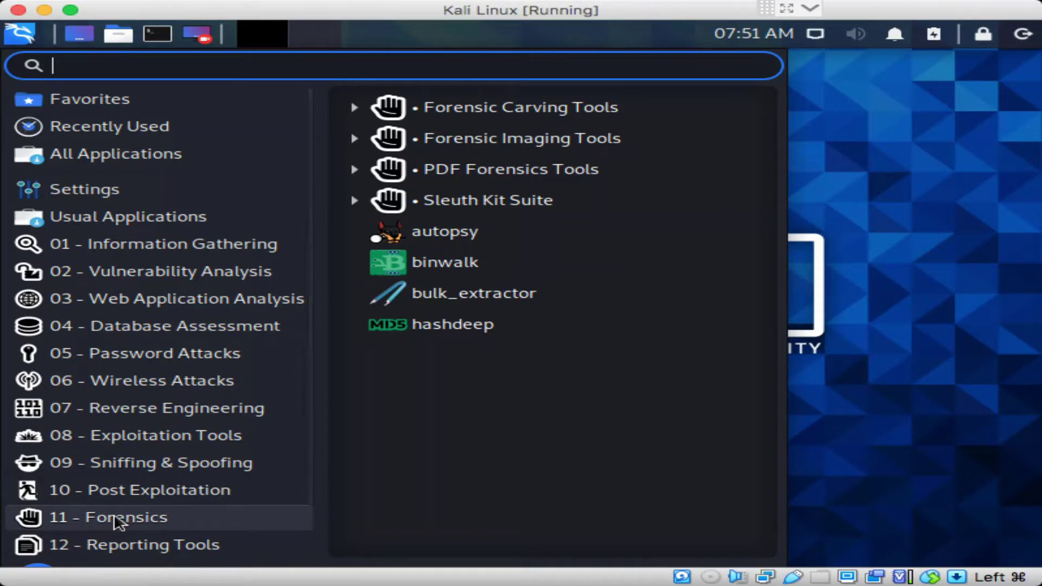
mouse_move(122, 551)
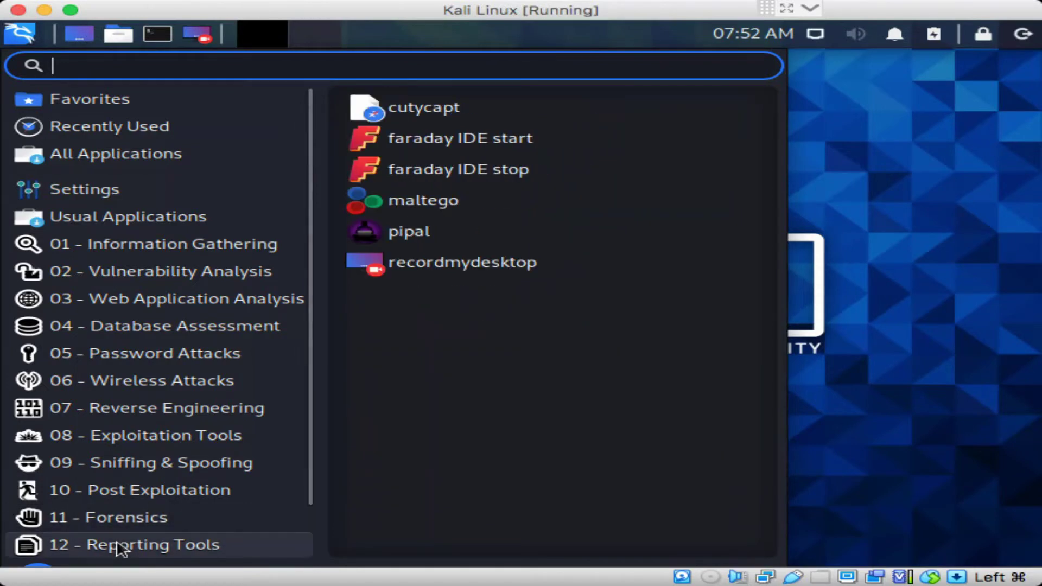
scroll(122, 551, "down", 2)
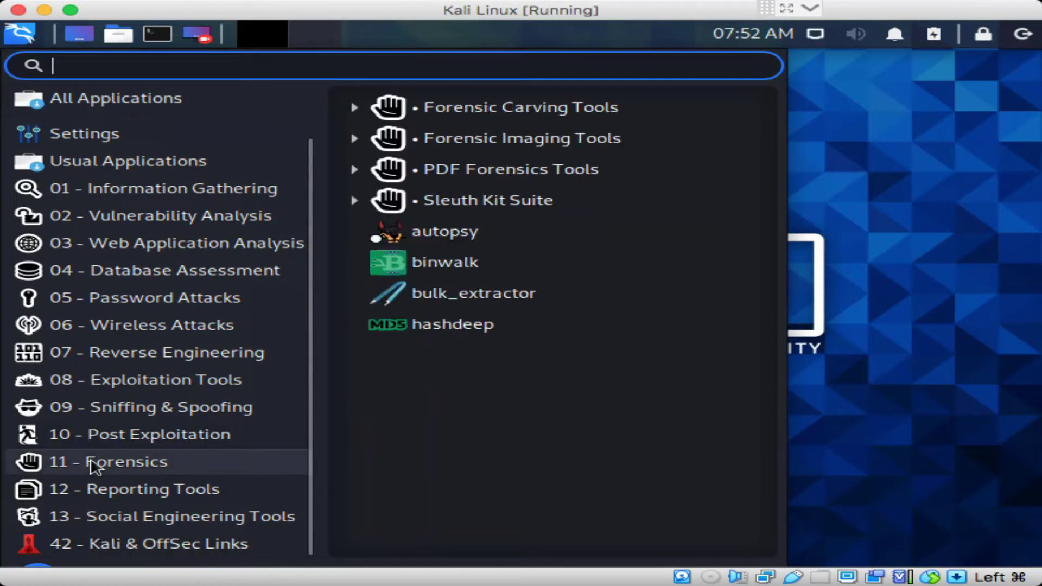
Show the Settings category and scroll its list of Settings Manager, Appearance, Display and more
mouse_move(93, 495)
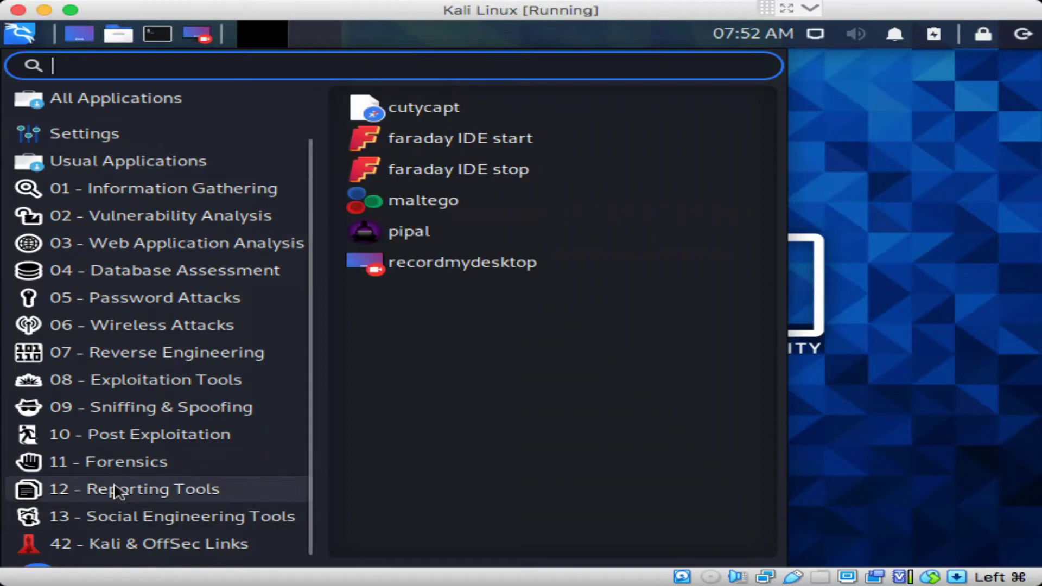
mouse_move(122, 513)
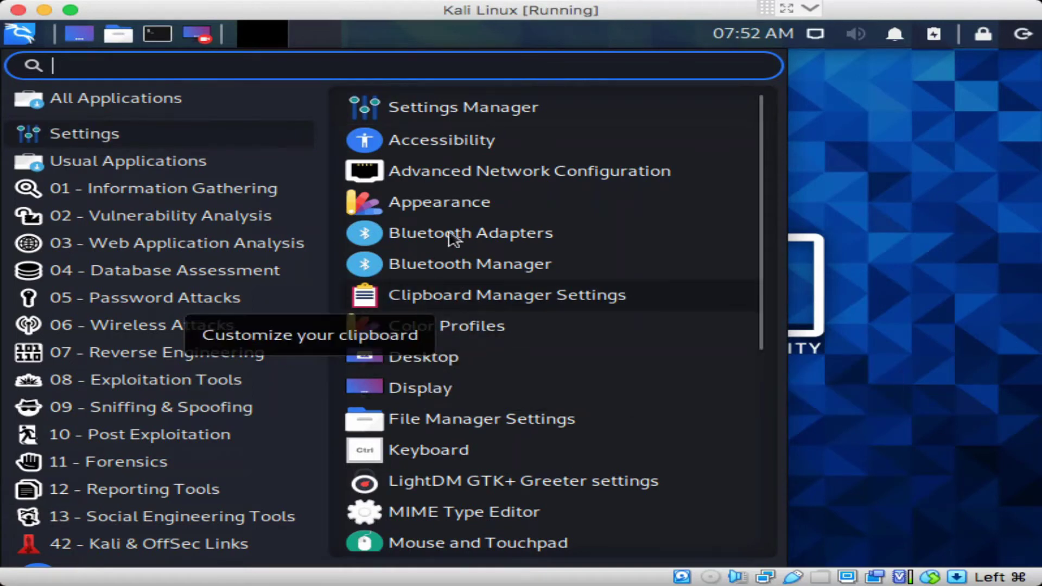
scroll(454, 296, "down", 5)
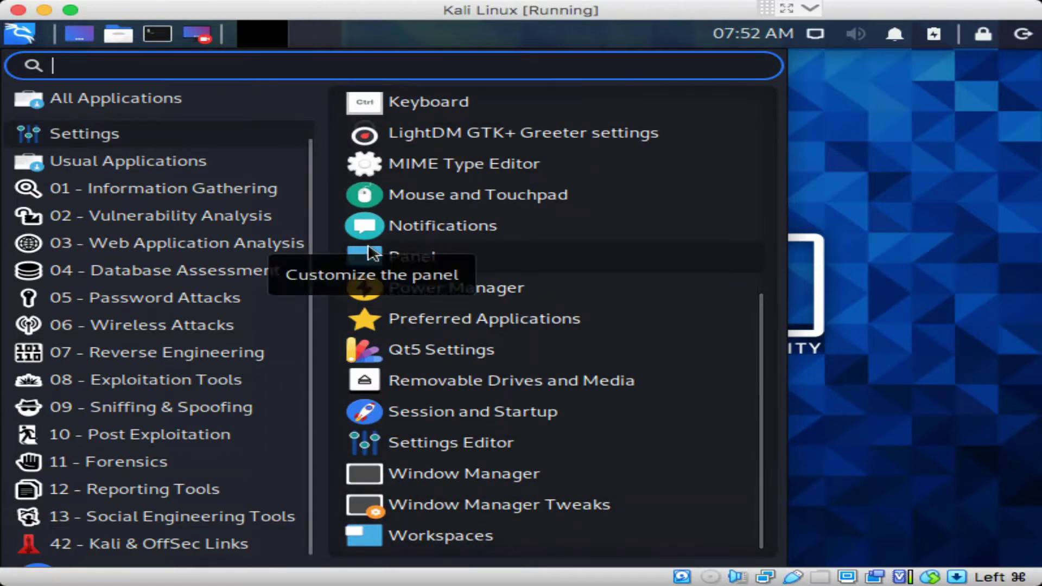
scroll(399, 252, "up", 4)
scroll(401, 253, "up", 2)
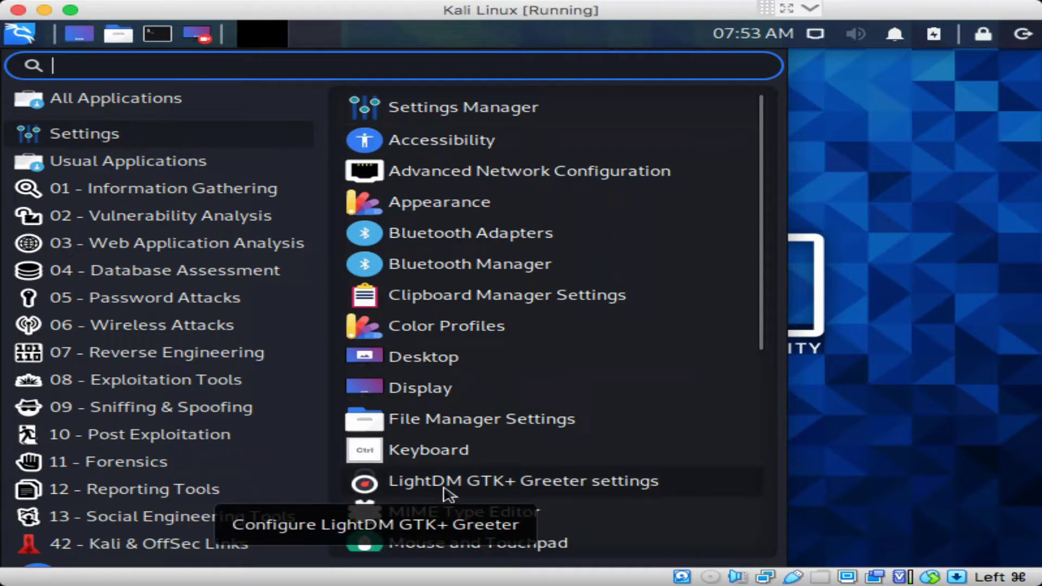
Close the menu and open the root File System in Thunar, nudging its window down-right
left_click(908, 213)
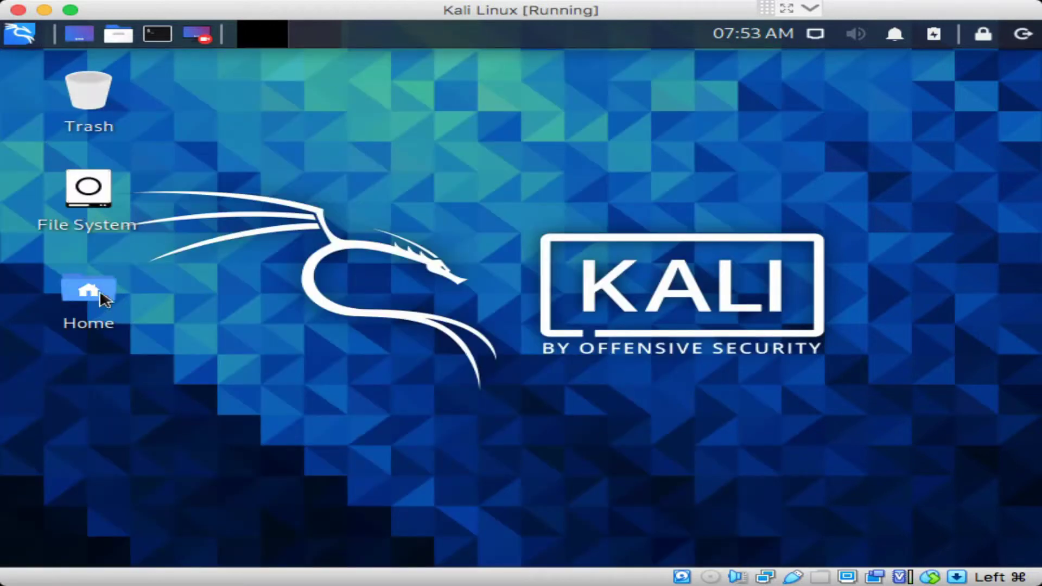
double_click(90, 187)
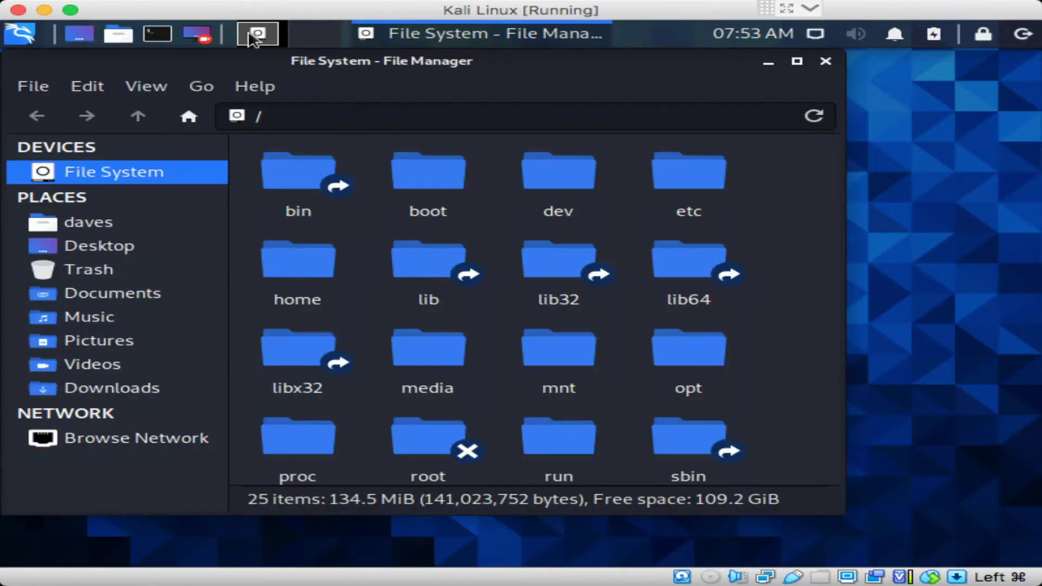
left_click_drag(249, 63, 298, 70)
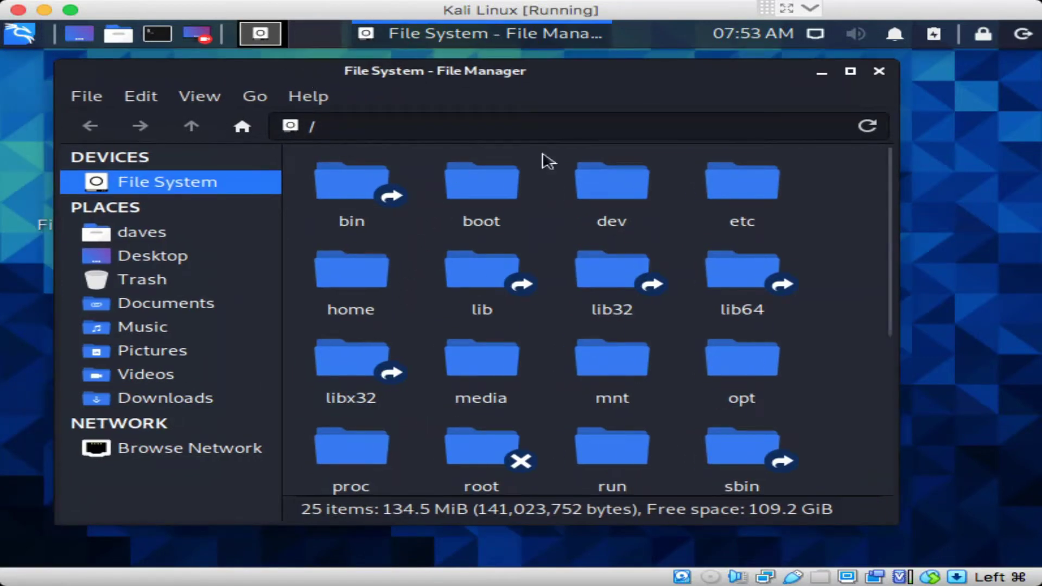
Scroll through the 25 root items and close the Thunar window
scroll(891, 380, "down", 5)
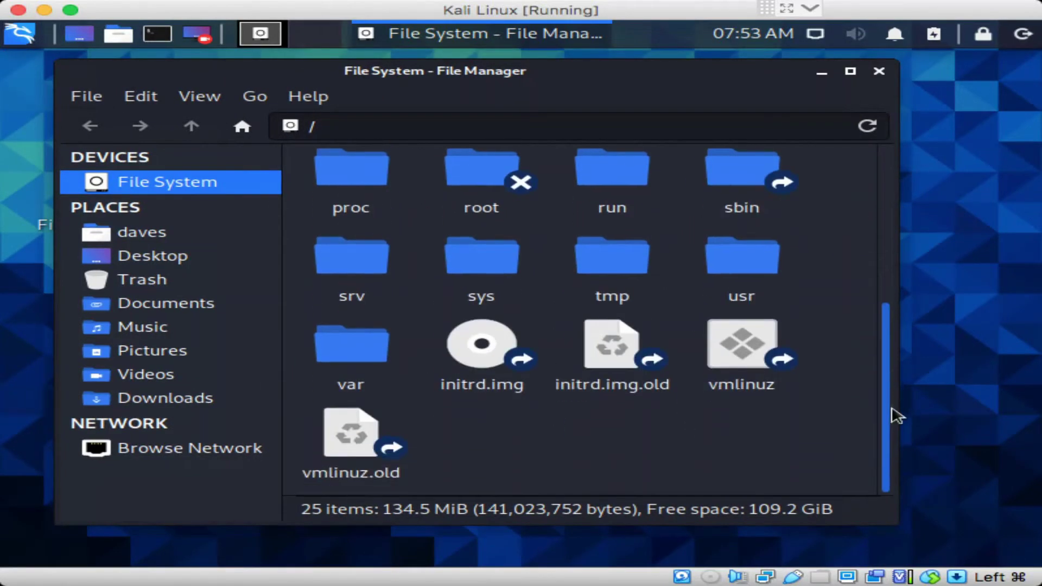
scroll(896, 421, "up", 5)
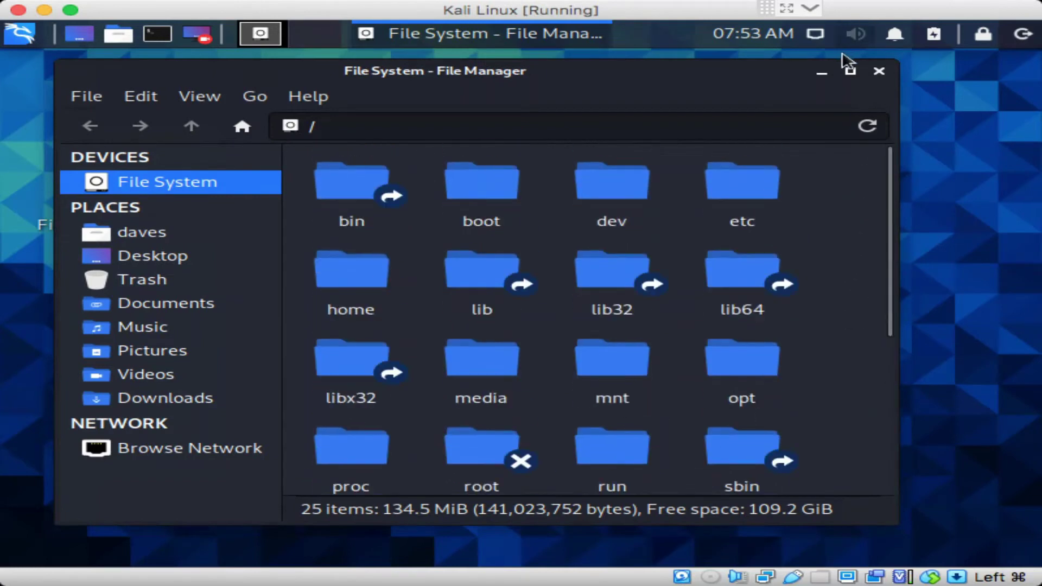
left_click(875, 73)
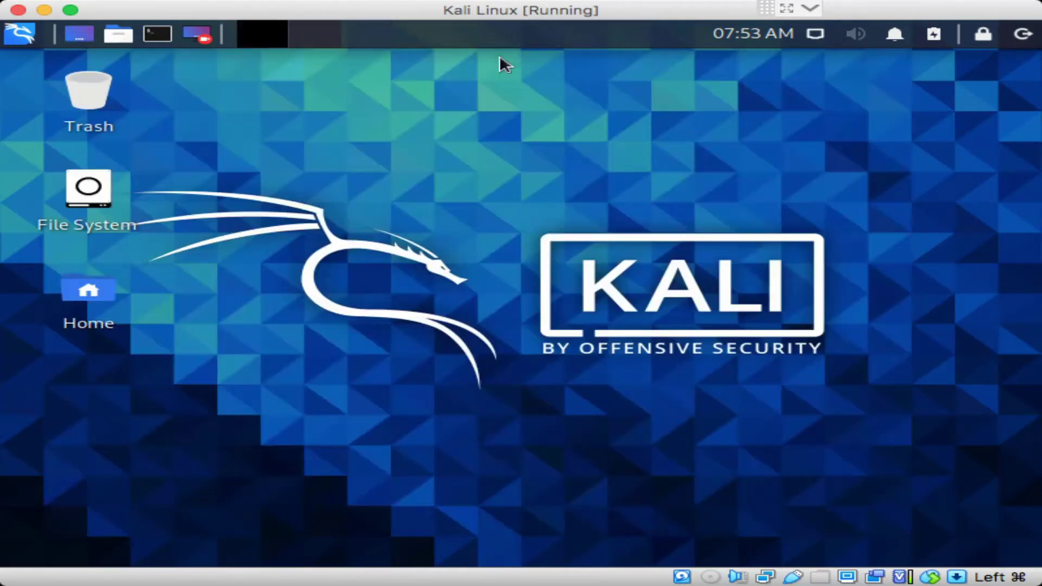
Show the desktop, dismiss the Home places list, and launch a new terminal from the panel
left_click(82, 43)
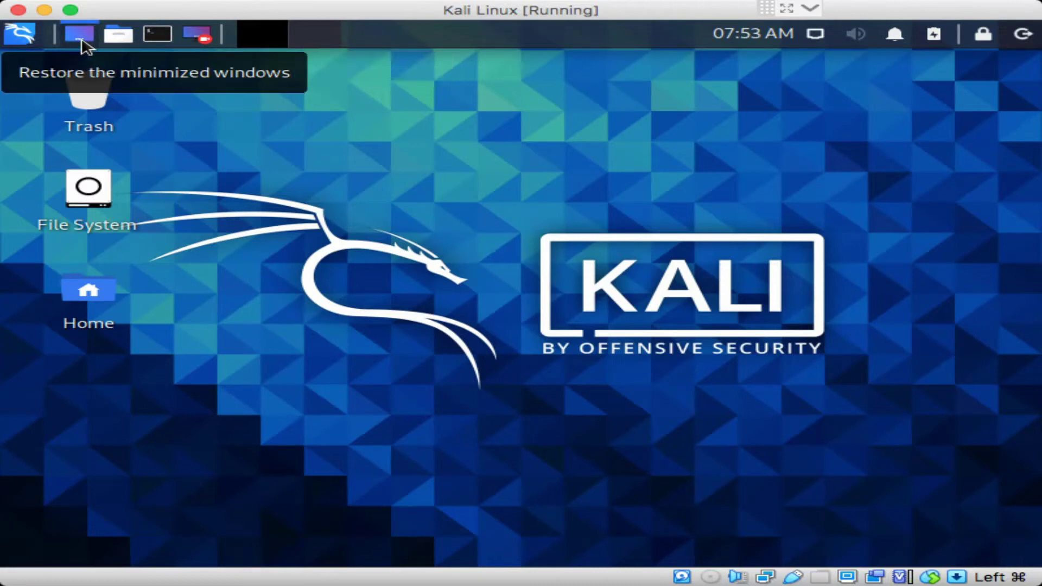
left_click(117, 37)
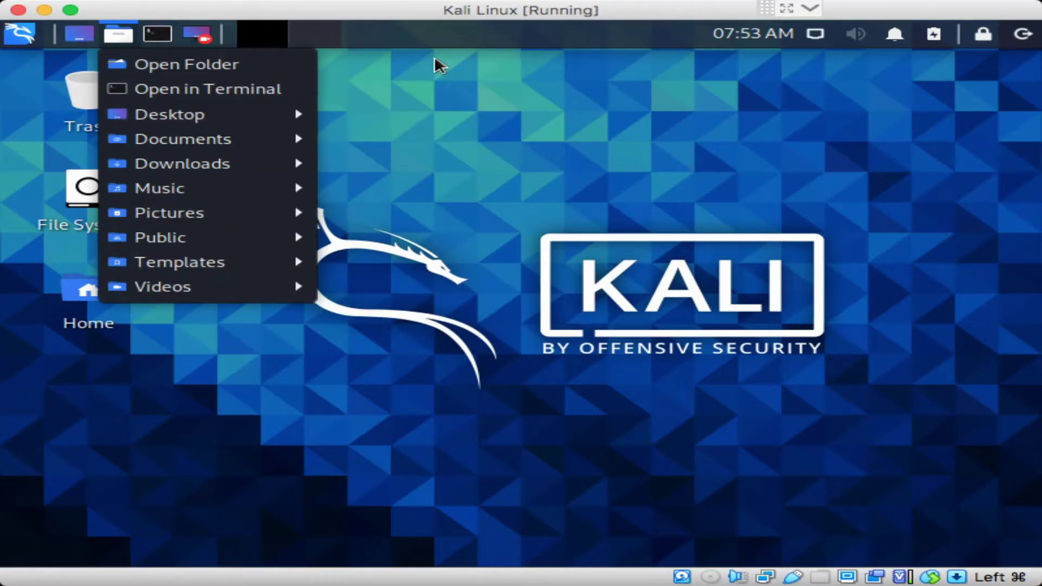
left_click(251, 48)
left_click(157, 33)
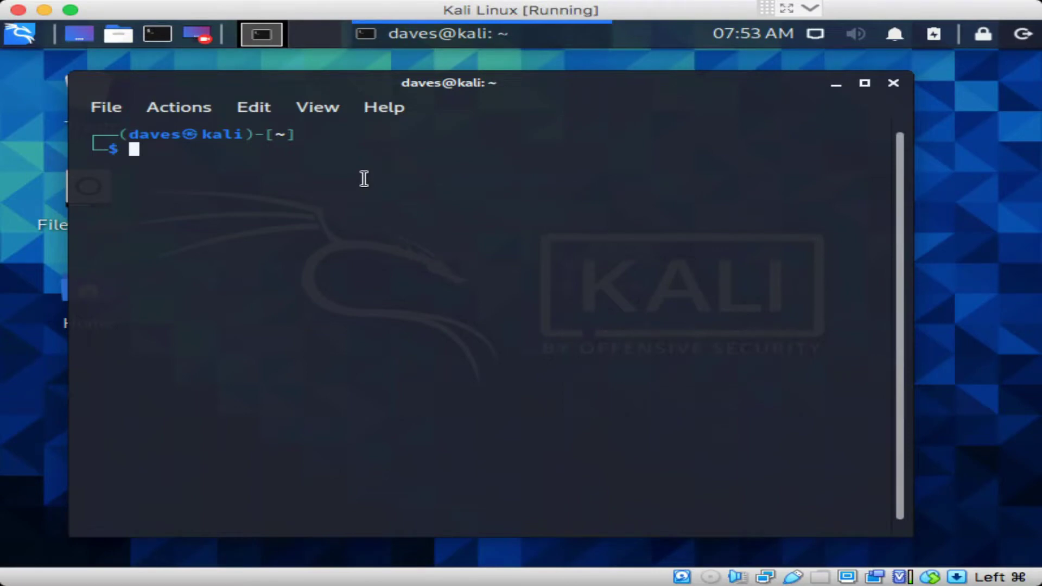
Run ls and pwd to list the home folder and confirm the working directory
key("Return")
type("ls")
key("Return")
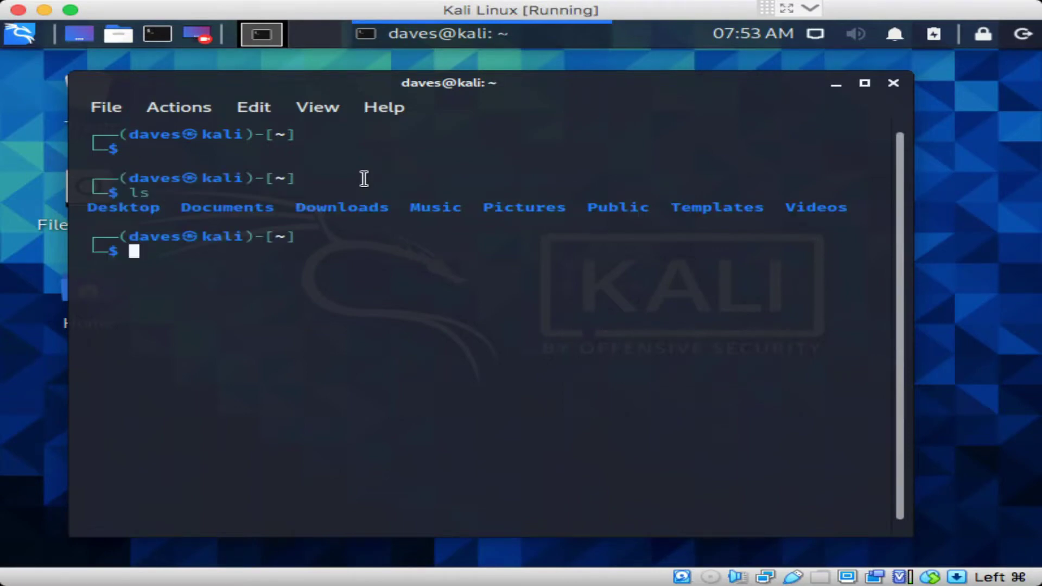
type("pwd")
key("Return")
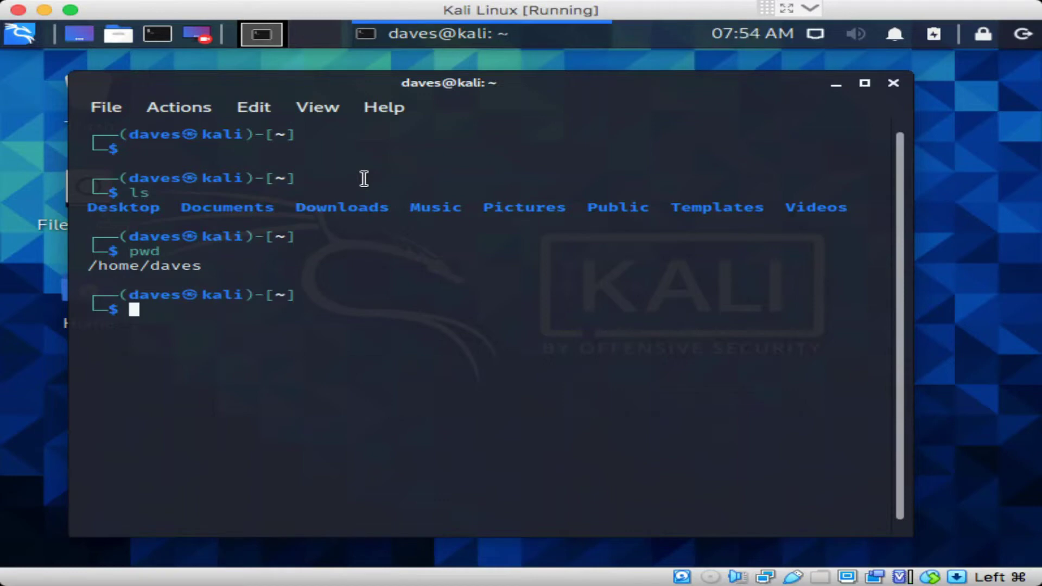
View nmap help, then run 'nmap -v -A scanme.nmap.org' and highlight open port 9929
type("nmap")
key("Return")
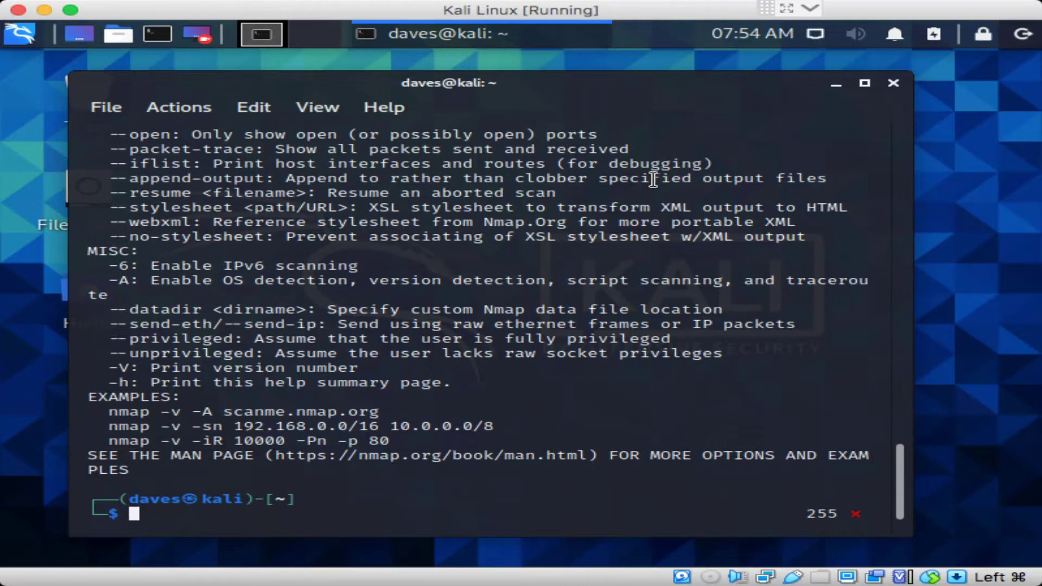
type("nmap -v -A scan")
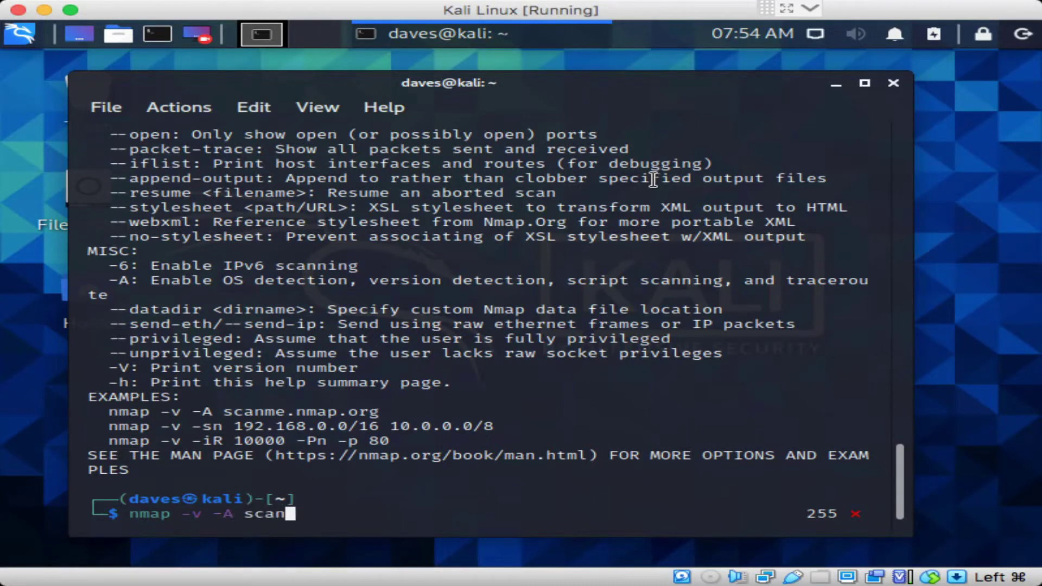
type("me.nmap.org")
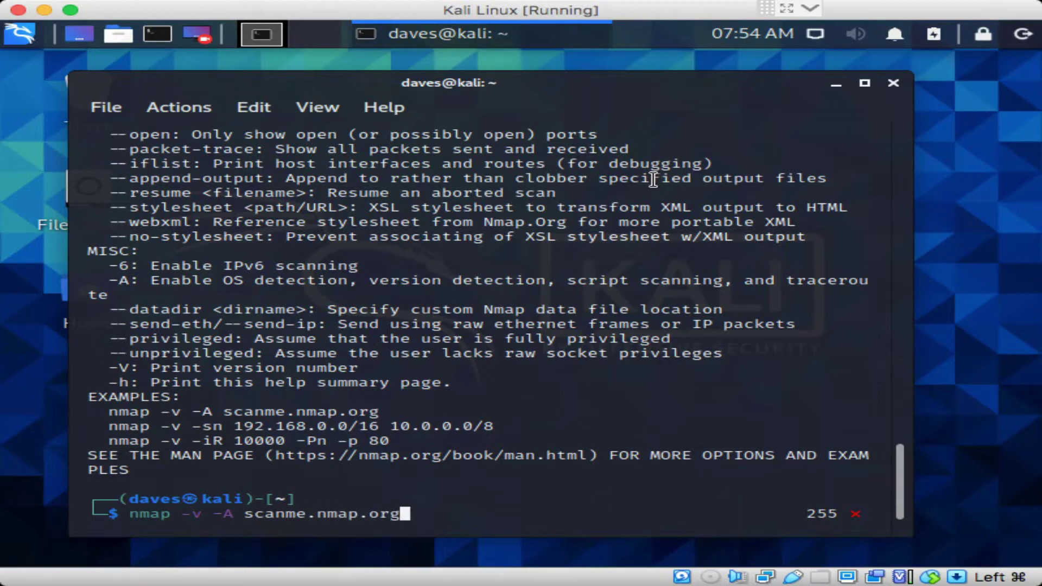
key("Return")
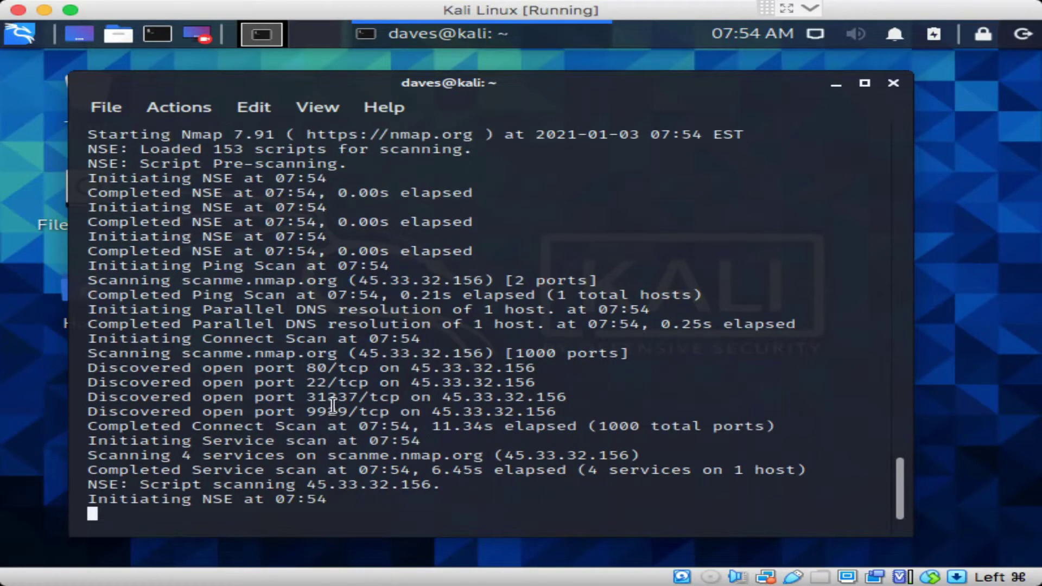
double_click(333, 411)
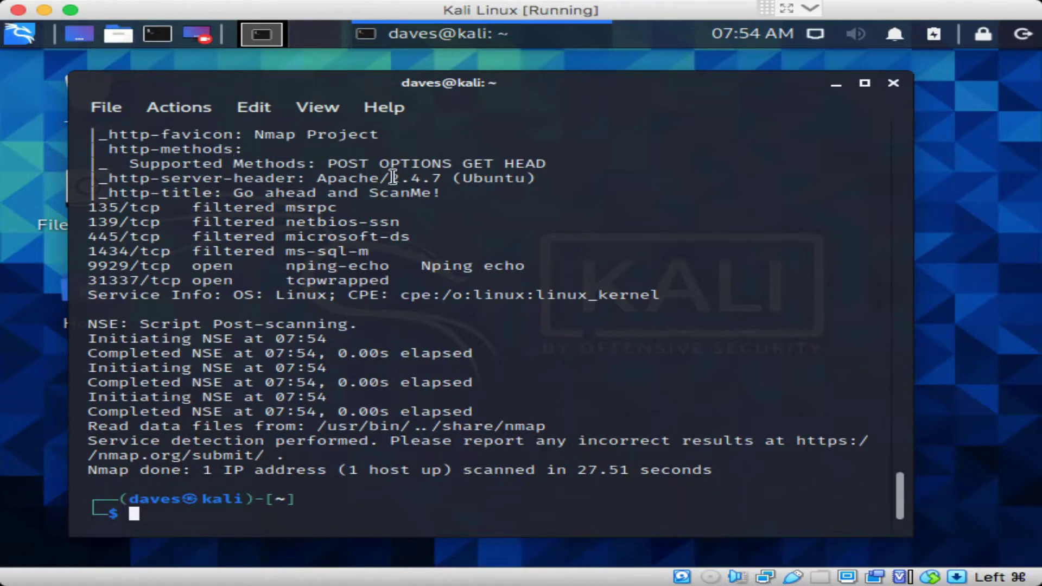
Highlight the Apache/2.4.7 (Ubuntu) and 135/tcp scan findings, then close the terminal
left_click_drag(326, 178, 536, 181)
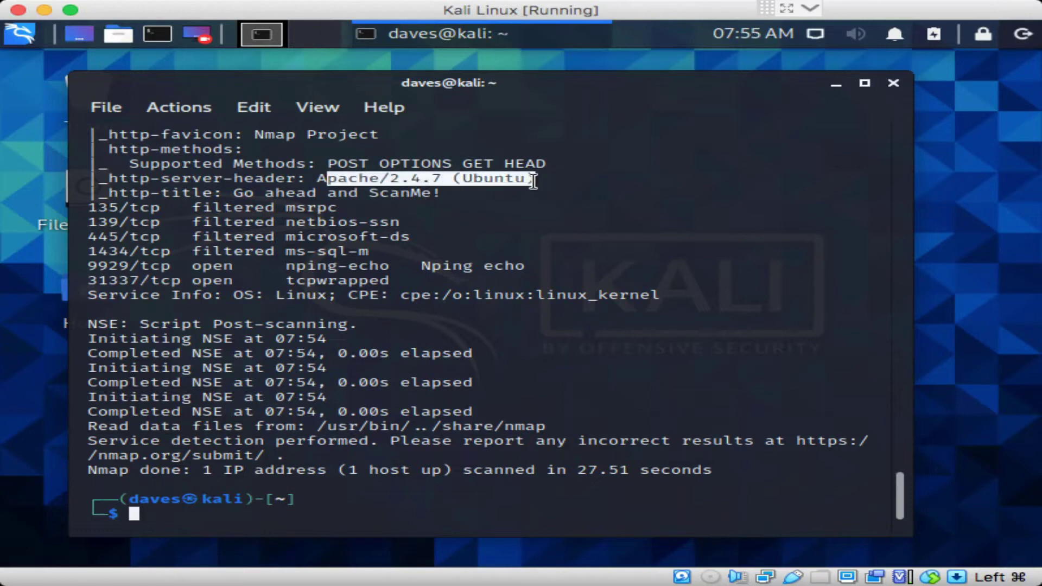
double_click(506, 181)
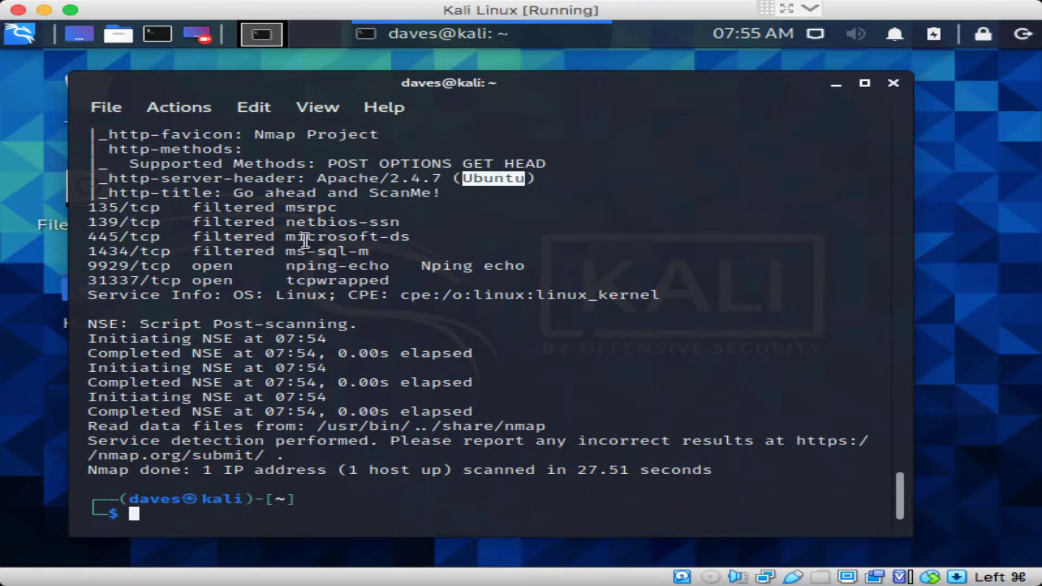
double_click(125, 209)
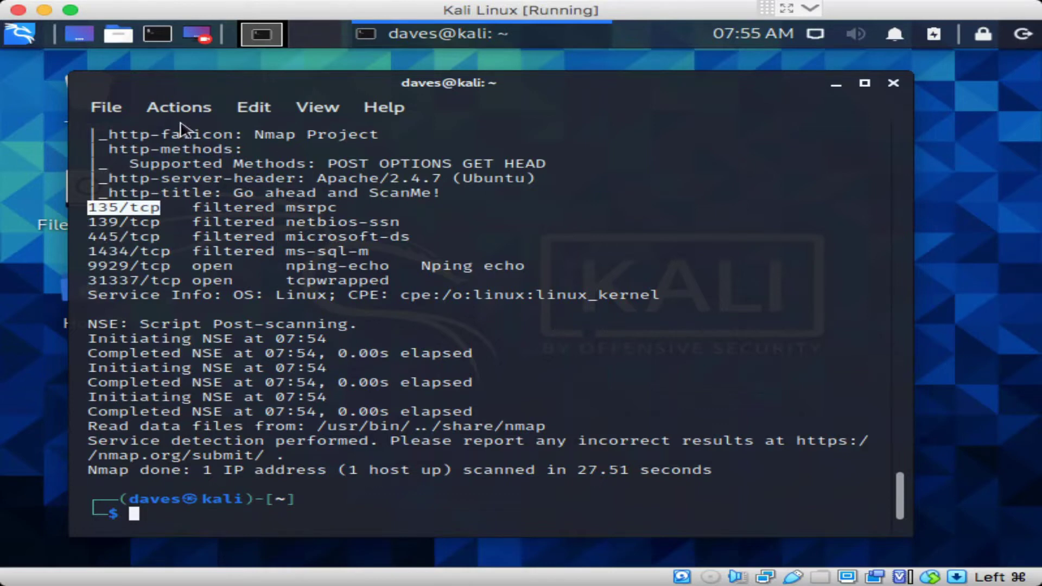
left_click(466, 265)
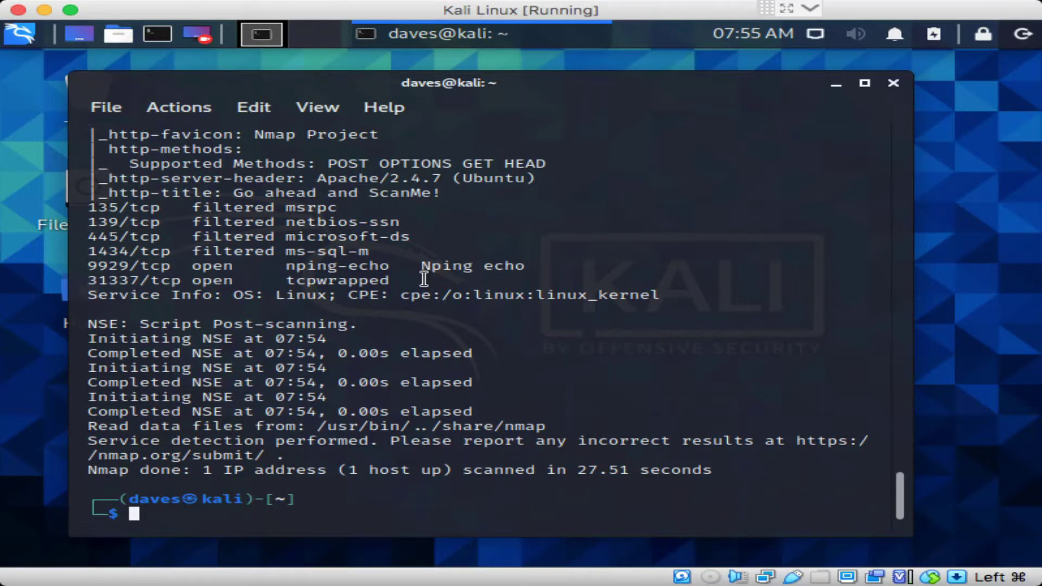
left_click(893, 84)
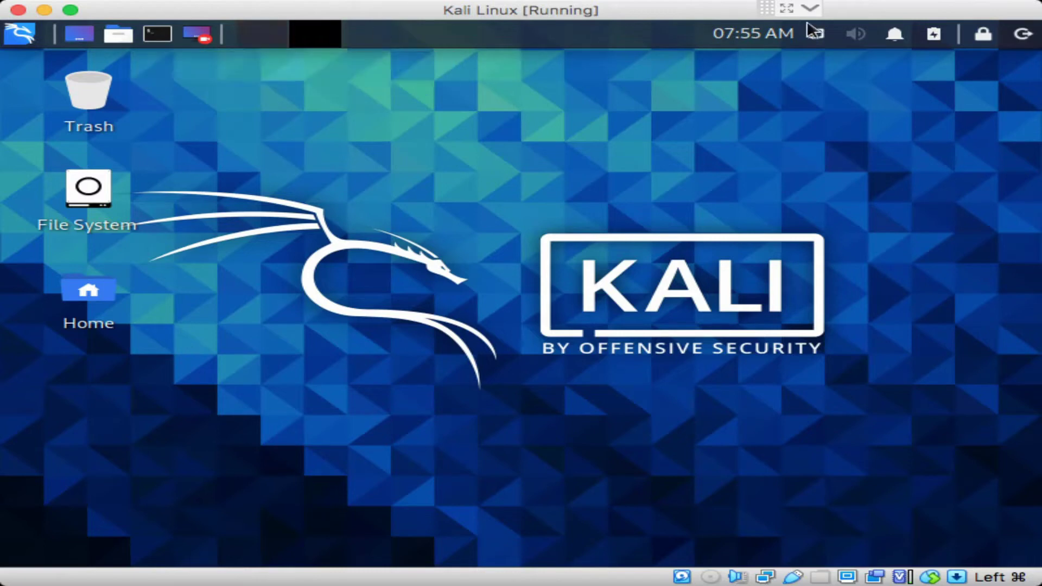
left_click(775, 33)
left_click(775, 34)
left_click(817, 36)
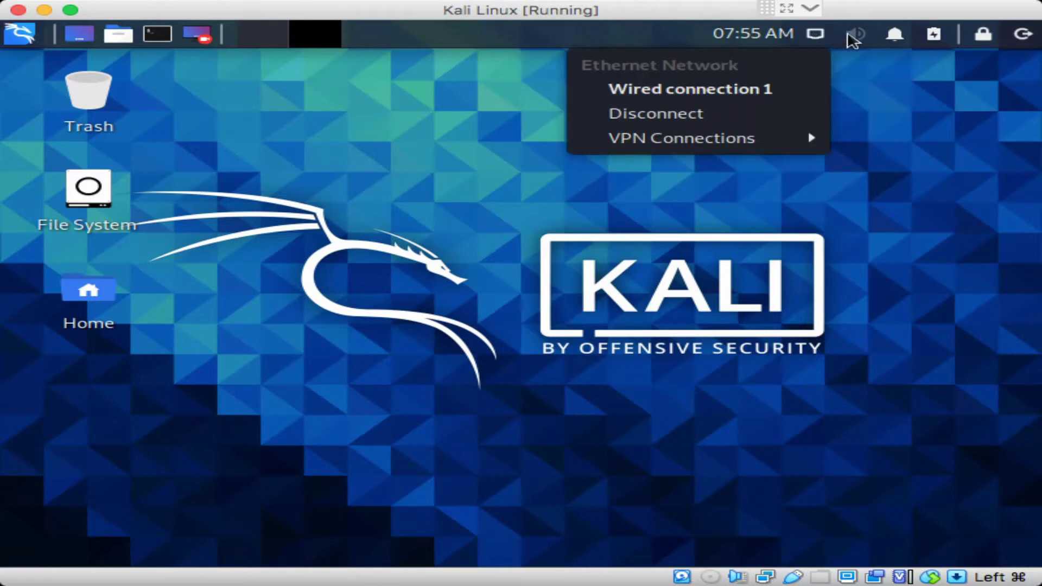
left_click(853, 39)
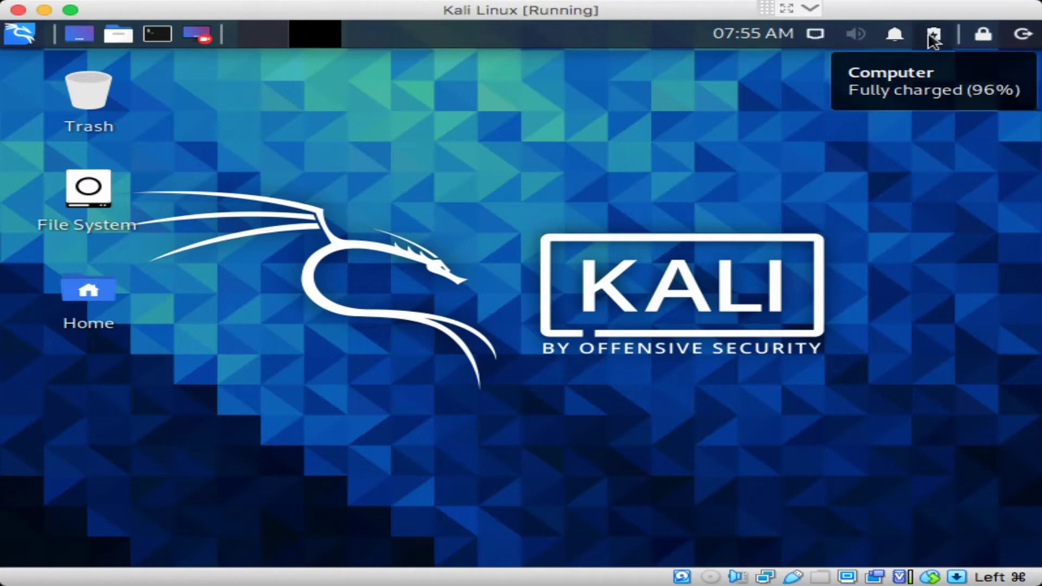
left_click(984, 35)
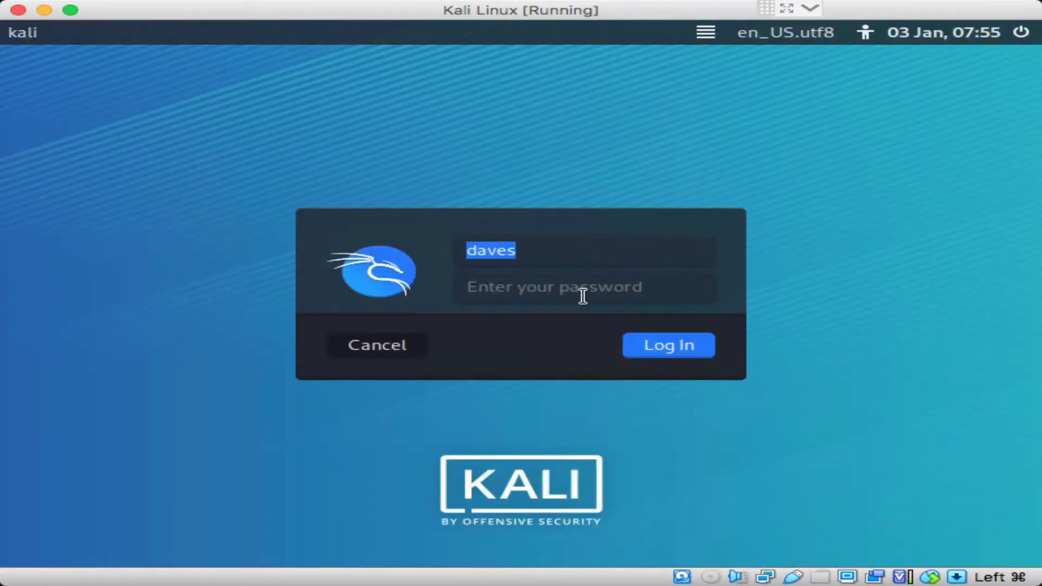
left_click(577, 296)
type("••")
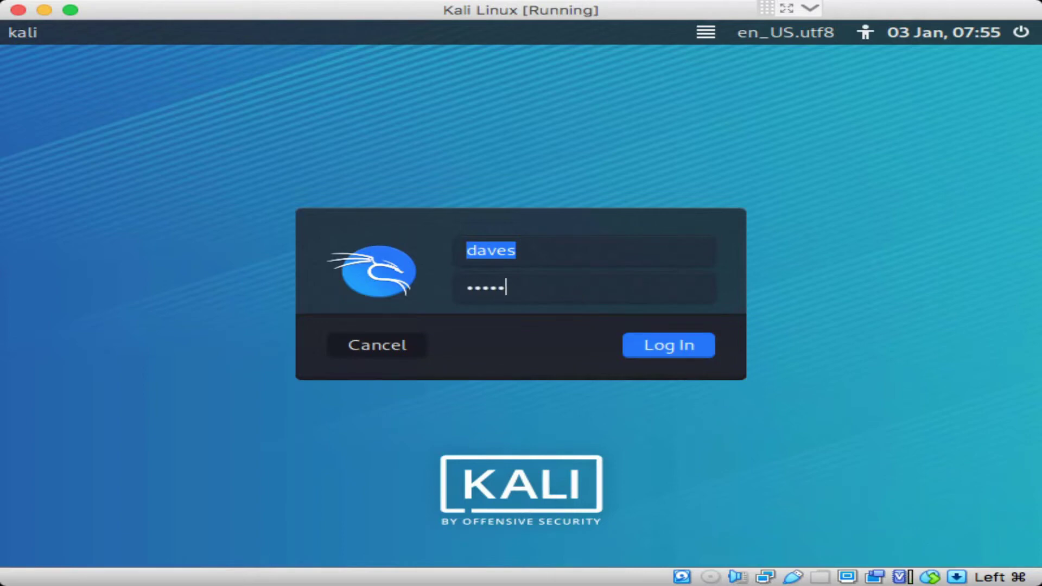
type("••••")
key("Return")
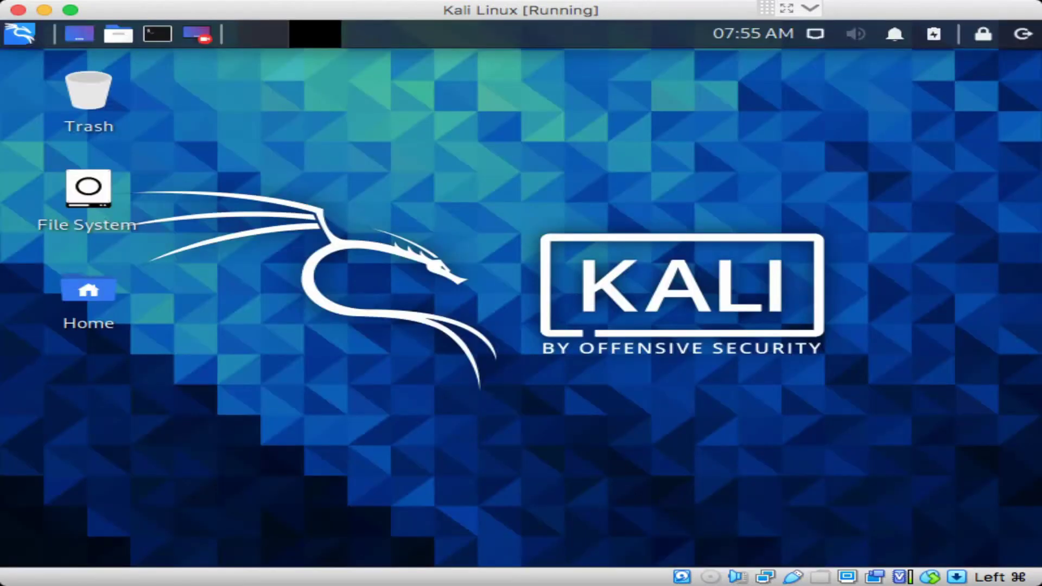
Cancel the log-out prompt and reopen the Kali applications menu at Favorites
left_click(1023, 36)
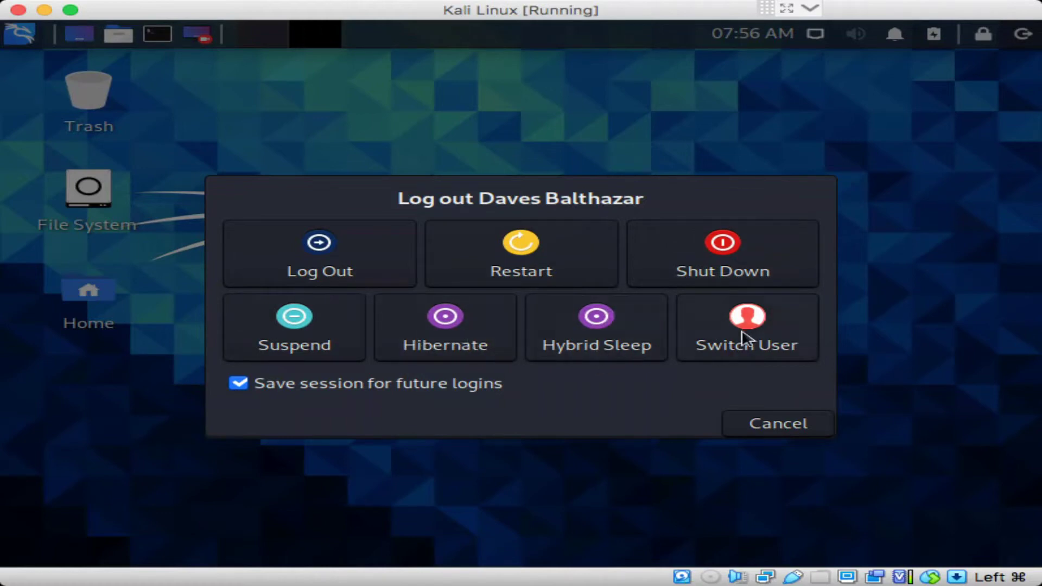
left_click(781, 430)
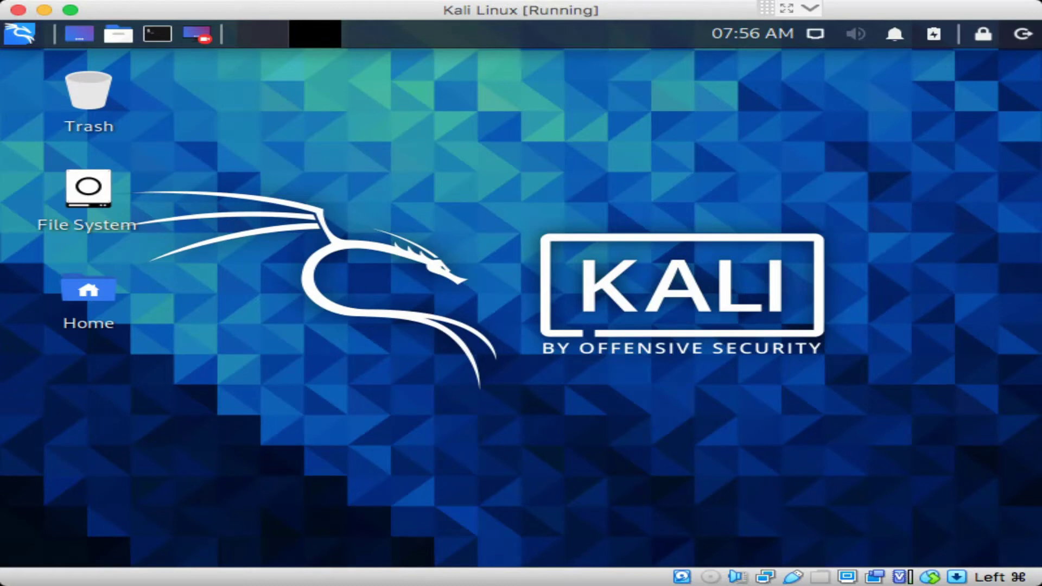
left_click(19, 35)
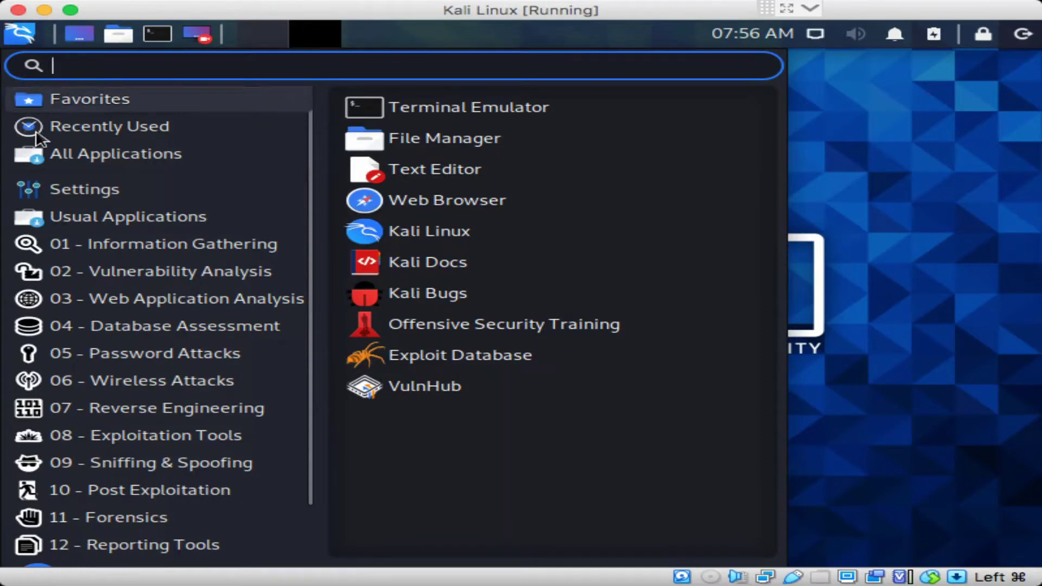
Open About Xfce 4.14 from All Applications, view its Credits, then close it
left_click(47, 153)
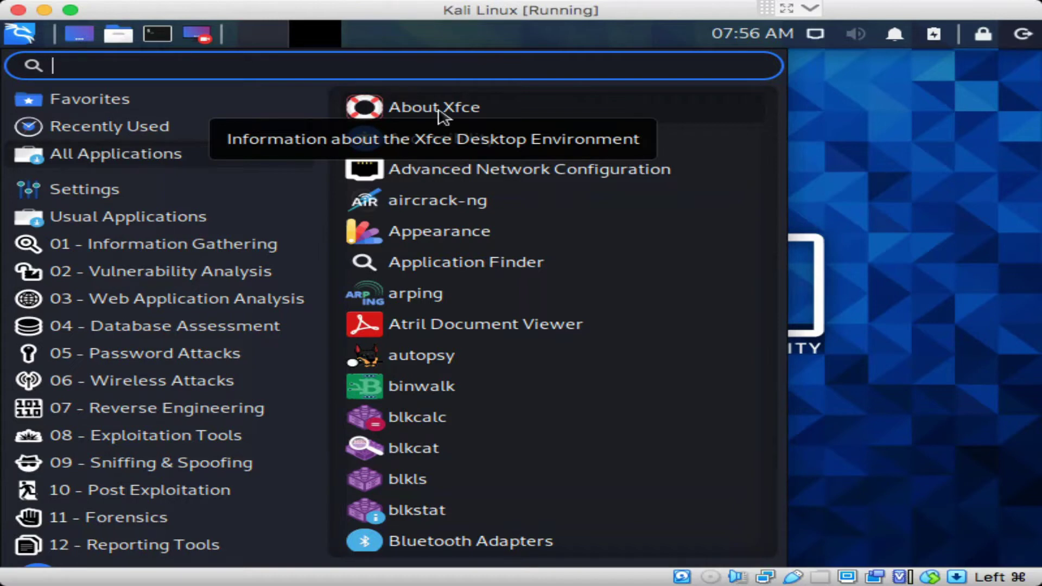
left_click(440, 112)
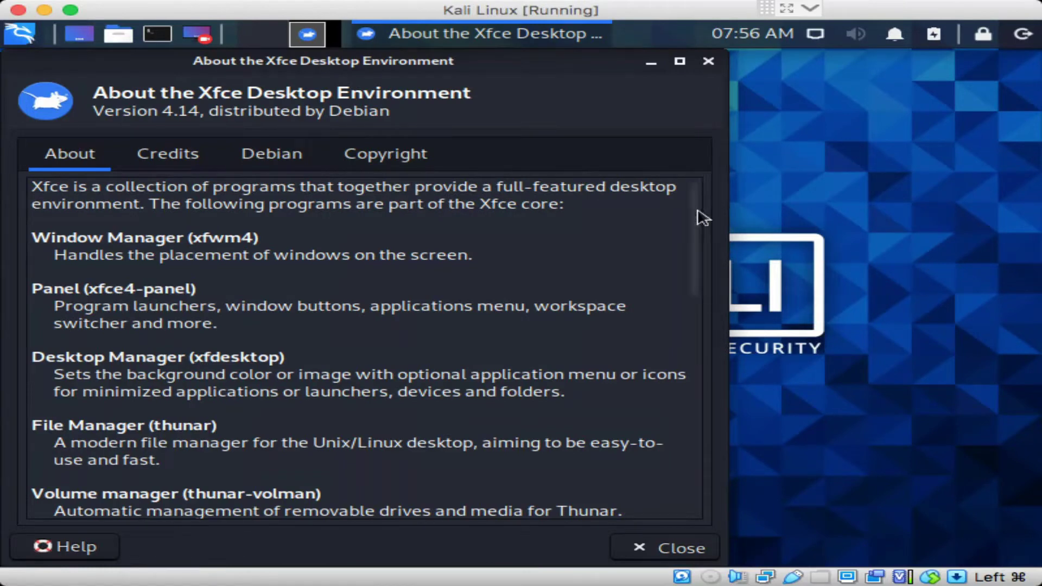
left_click_drag(697, 218, 698, 497)
left_click_drag(689, 293, 705, 110)
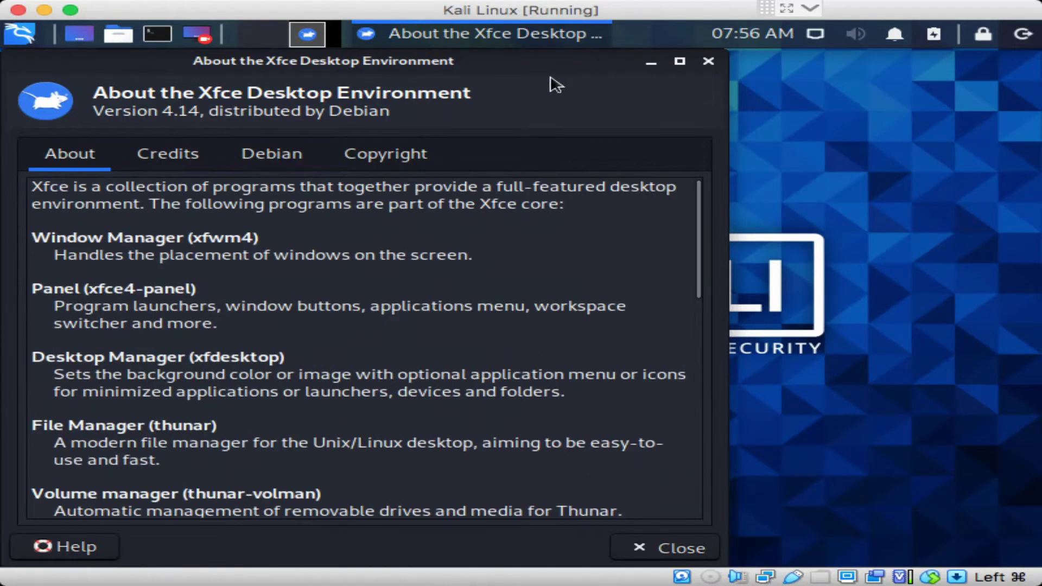
left_click_drag(551, 69, 596, 63)
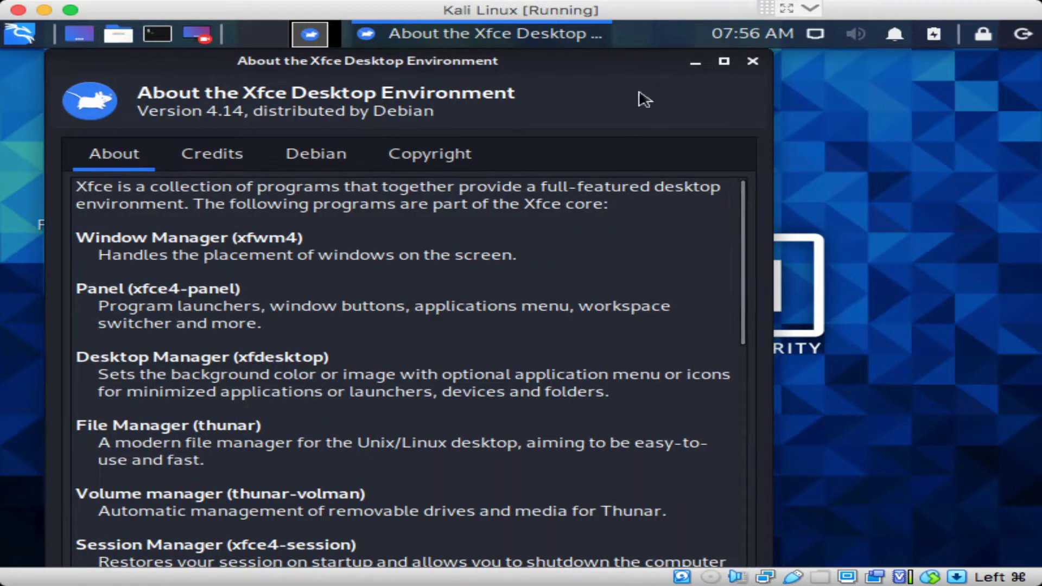
left_click(229, 161)
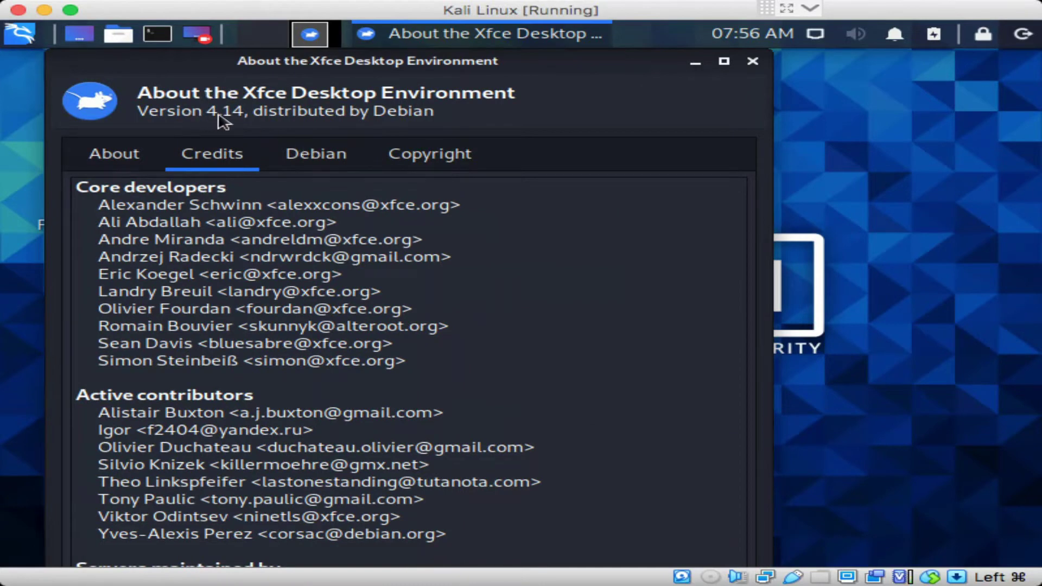
left_click(754, 61)
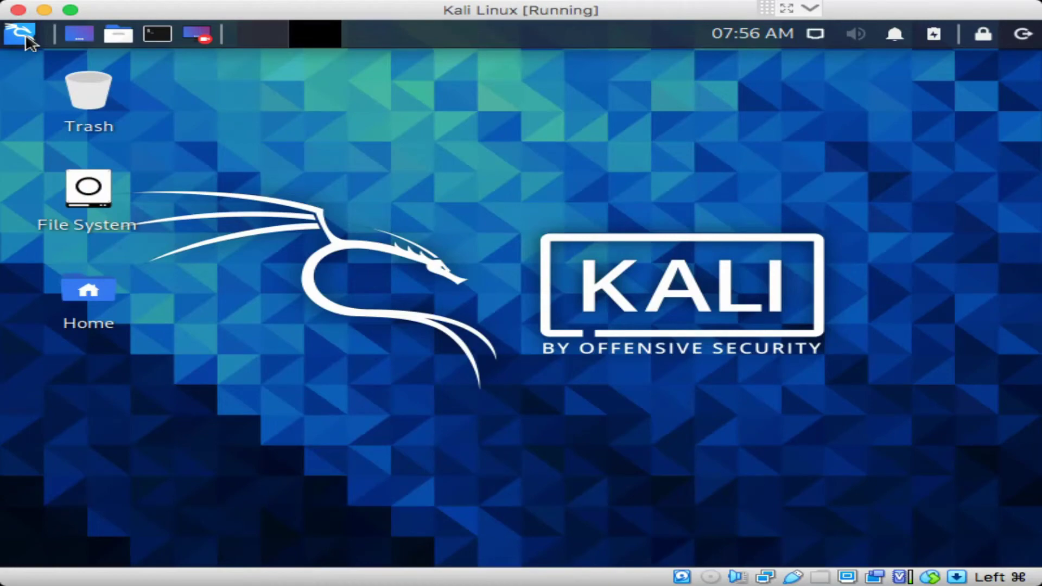
left_click(22, 34)
left_click(103, 224)
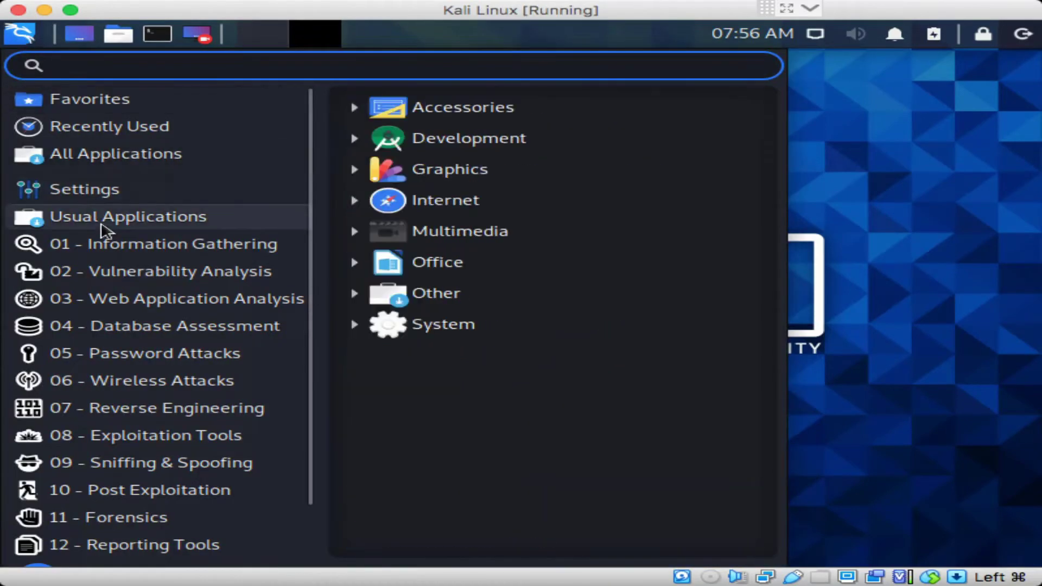
left_click(88, 158)
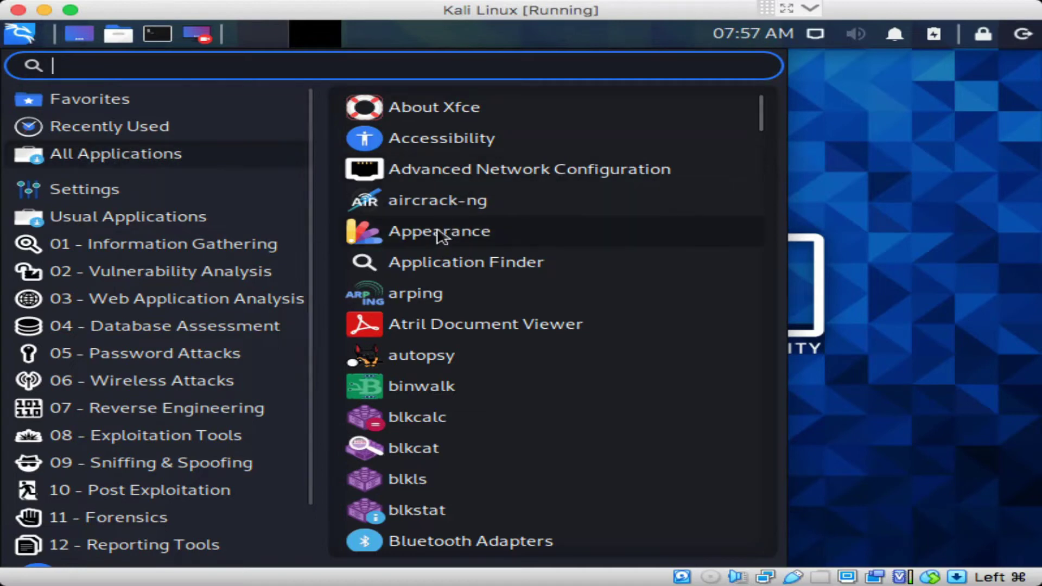
scroll(454, 325, "down", 3)
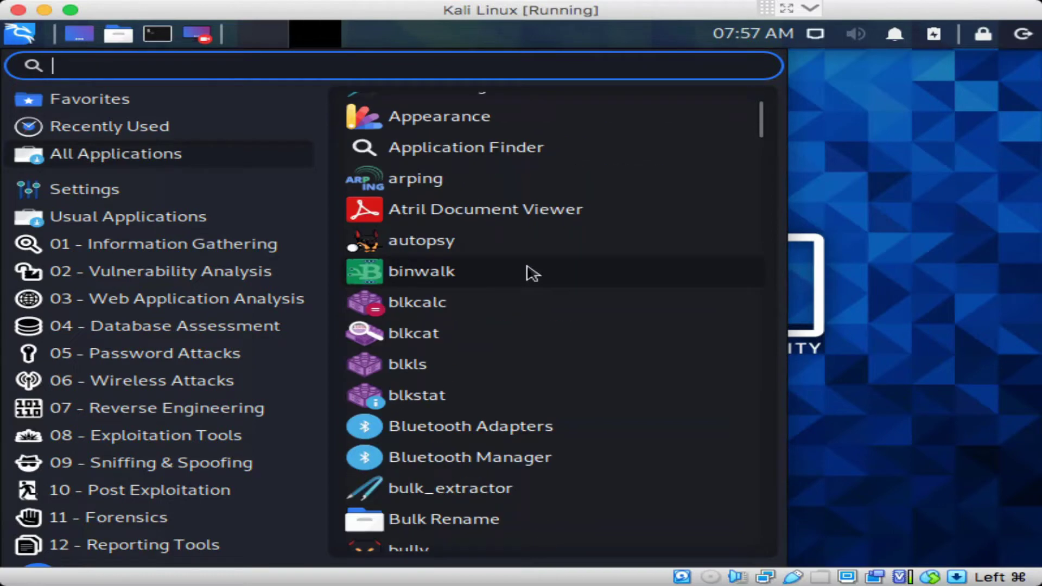
scroll(533, 273, "down", 3)
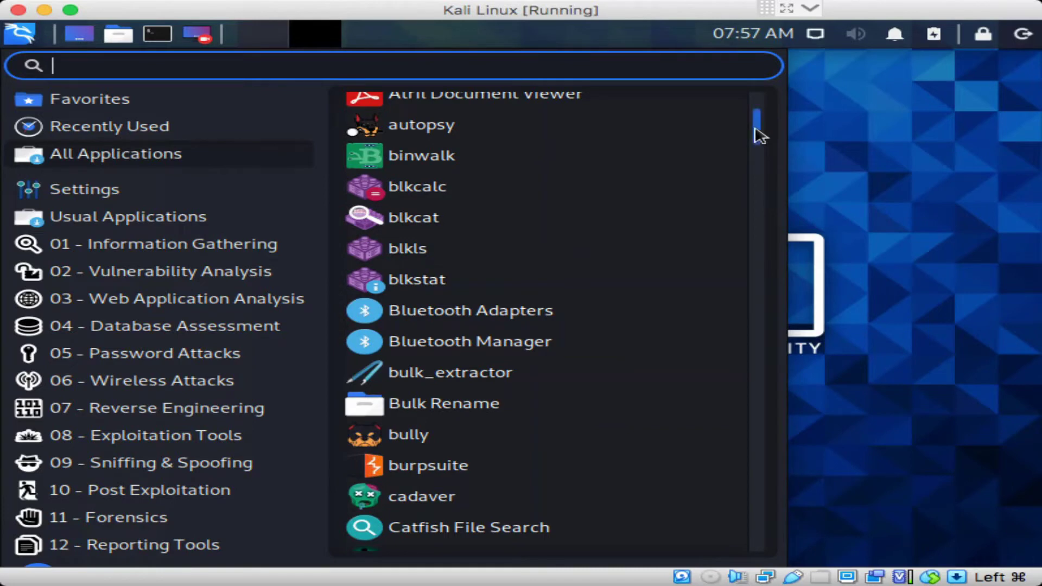
scroll(754, 139, "down", 7)
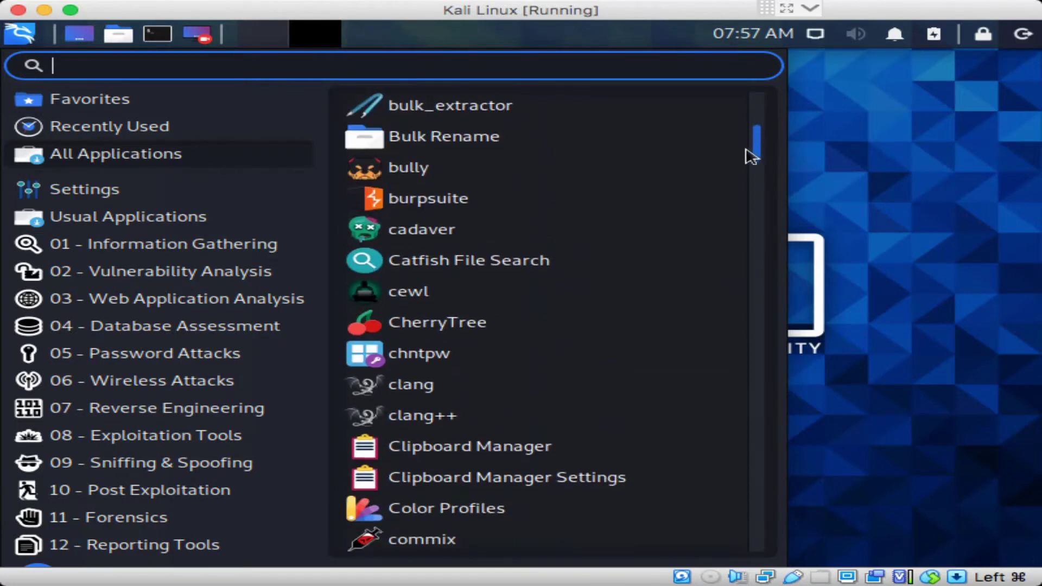
scroll(751, 157, "down", 8)
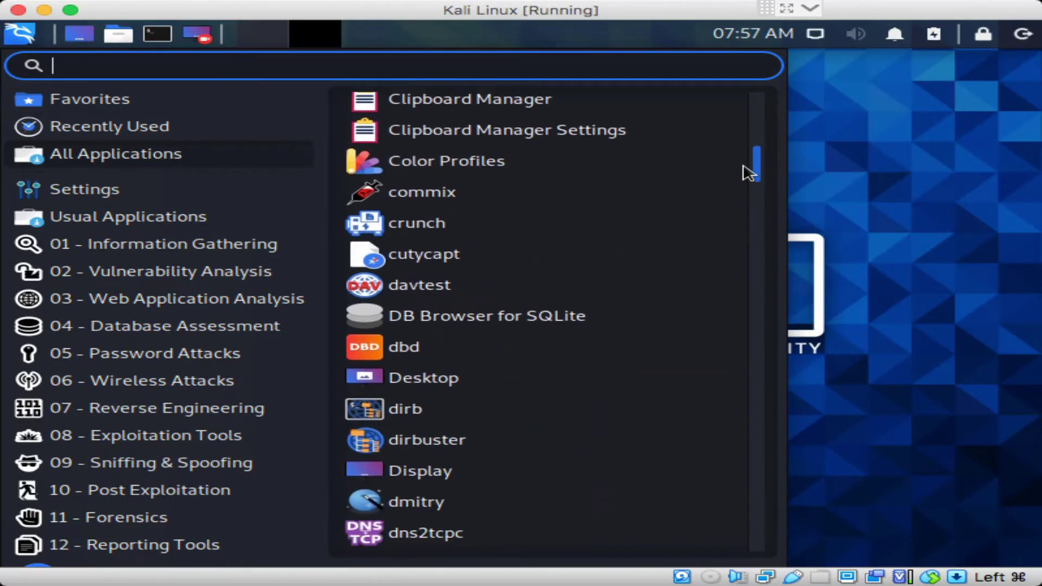
scroll(749, 173, "down", 6)
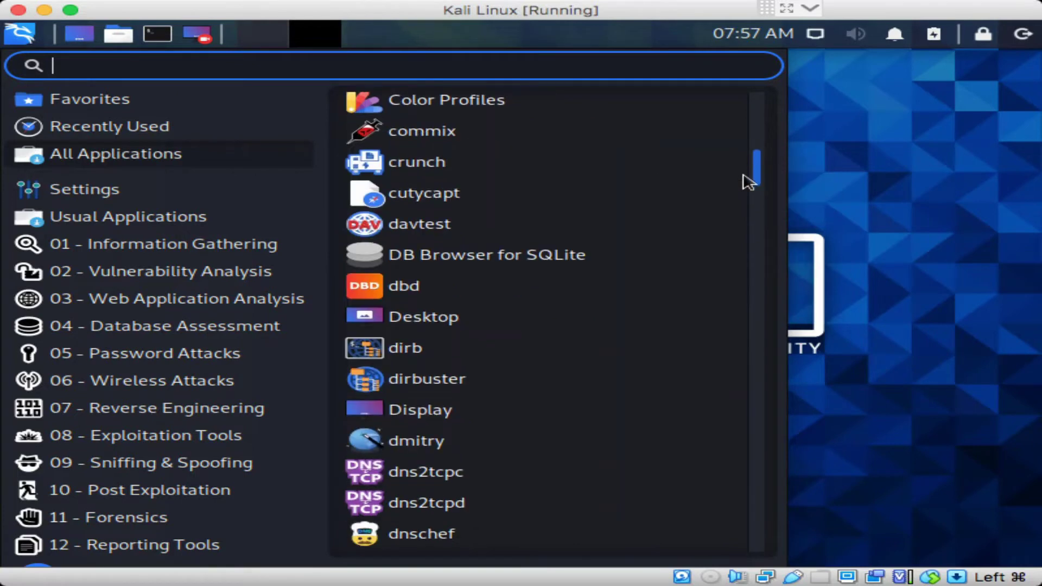
scroll(748, 194, "down", 6)
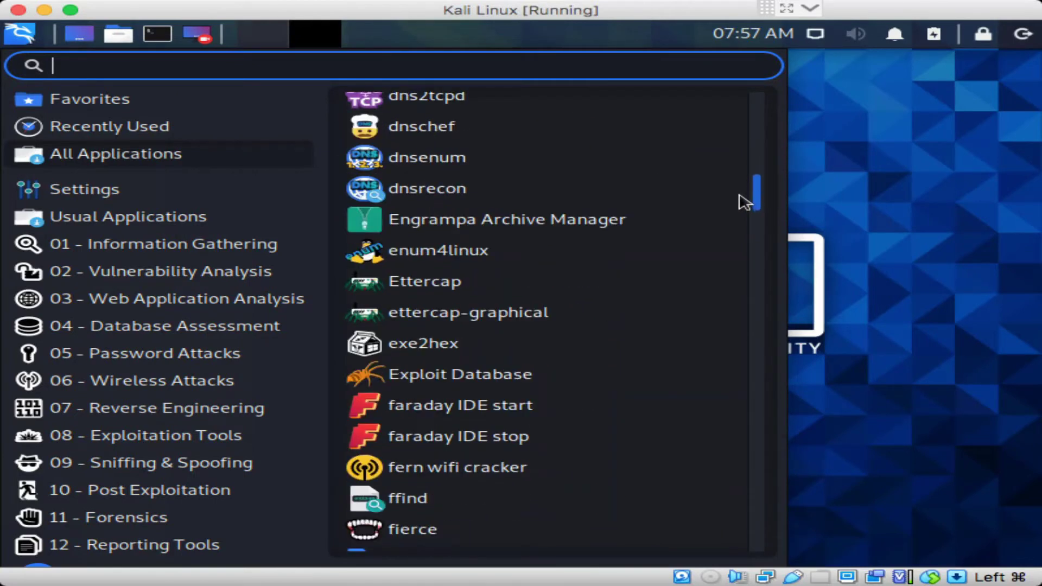
scroll(741, 211, "down", 4)
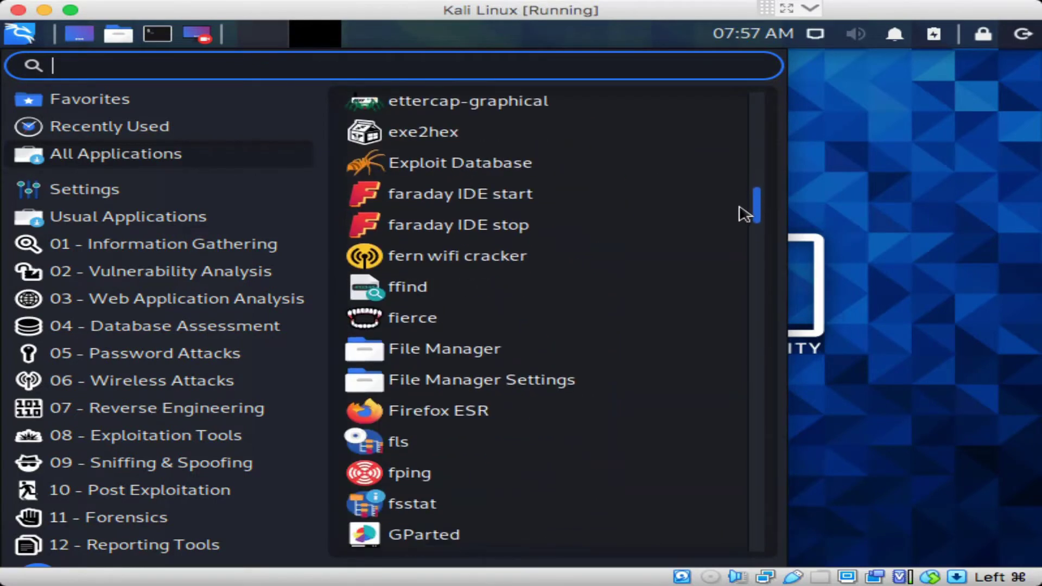
scroll(747, 215, "down", 1)
scroll(745, 228, "down", 15)
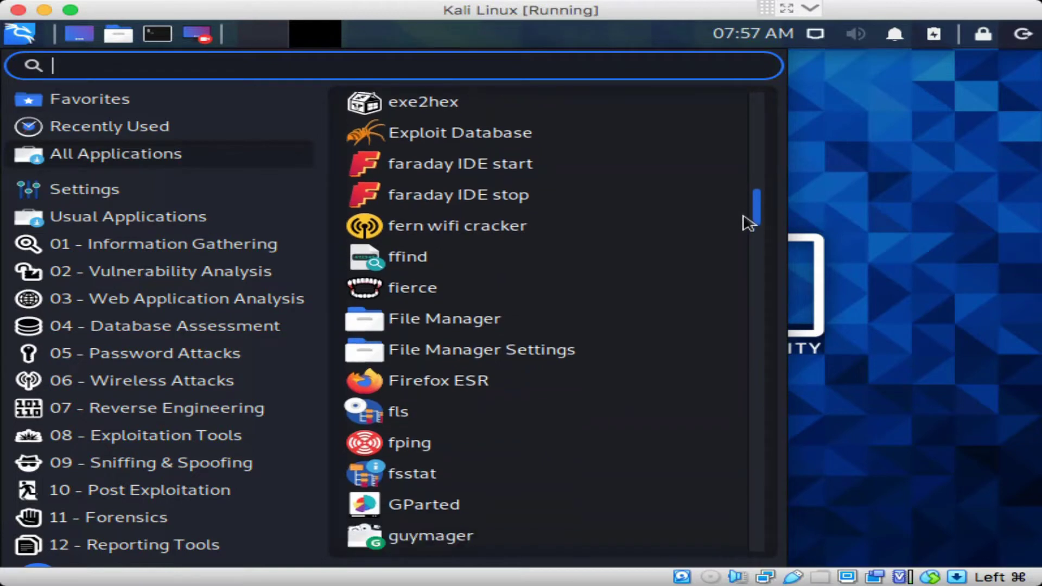
scroll(747, 266, "down", 12)
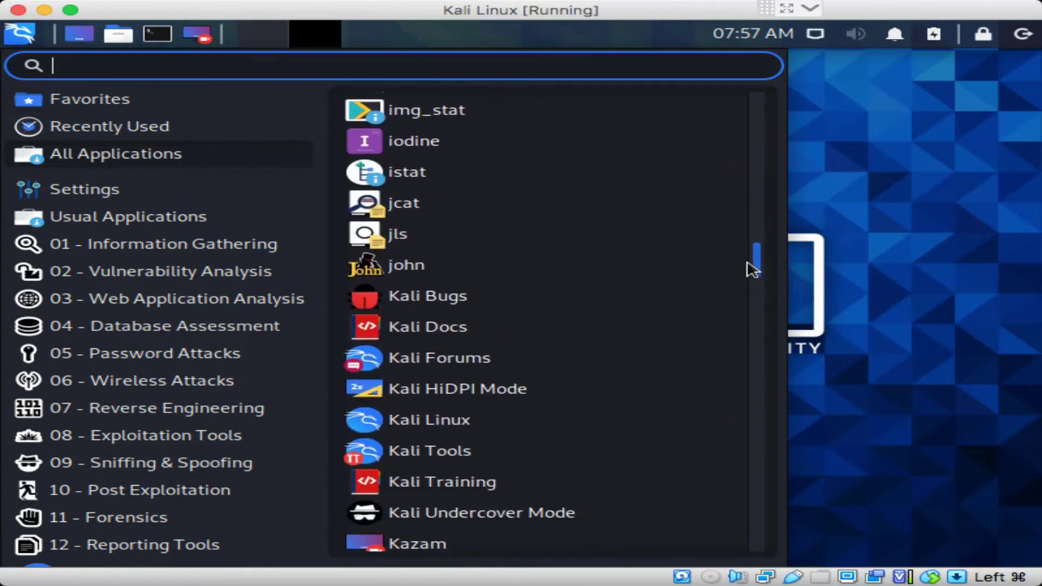
scroll(749, 297, "down", 11)
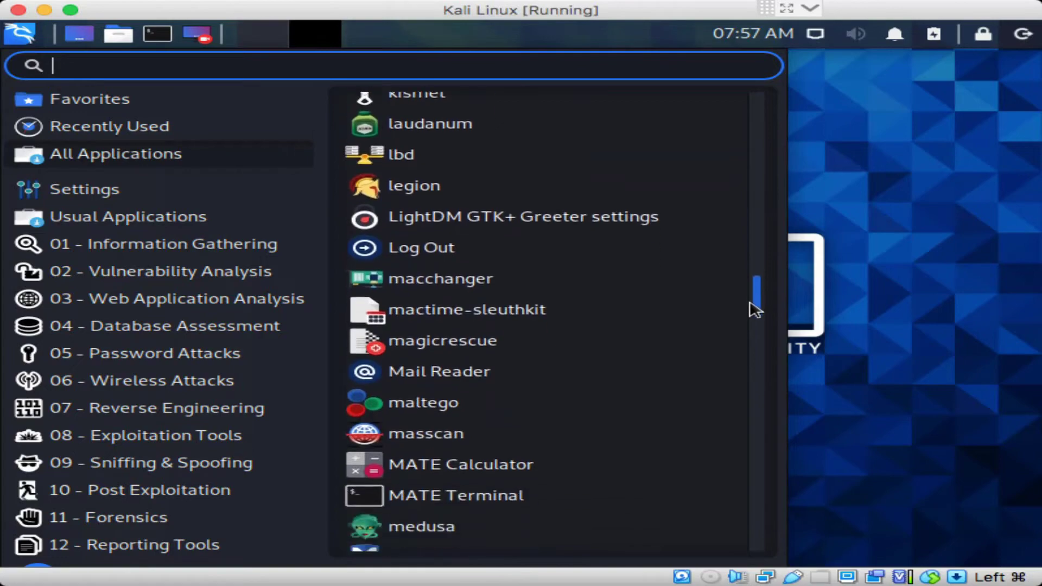
left_click_drag(756, 335, 759, 559)
scroll(768, 200, "up", 10)
scroll(768, 200, "up", 15)
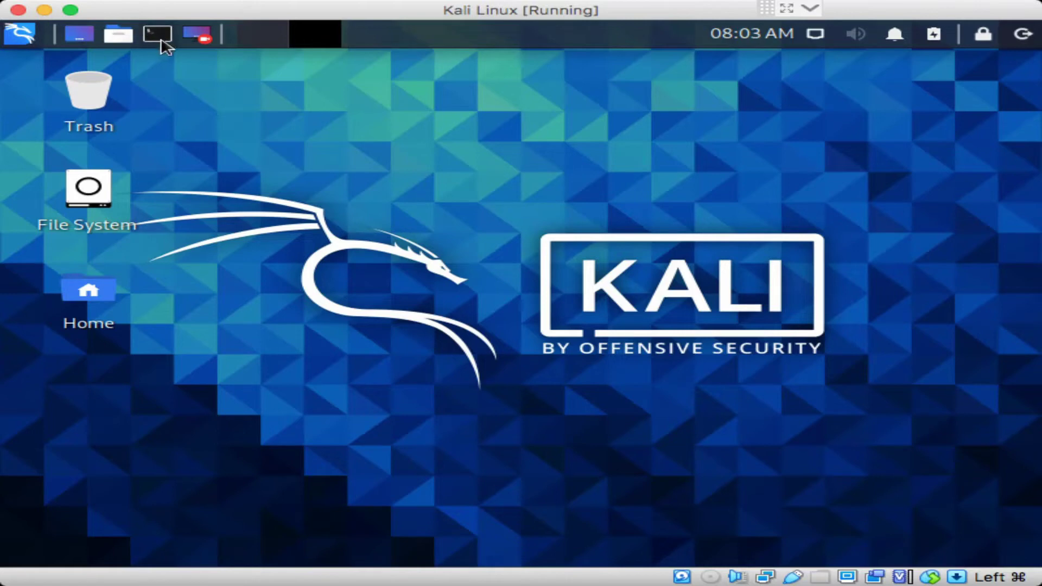
Open a new terminal and run 'apt list' to list all available packages
left_click(164, 40)
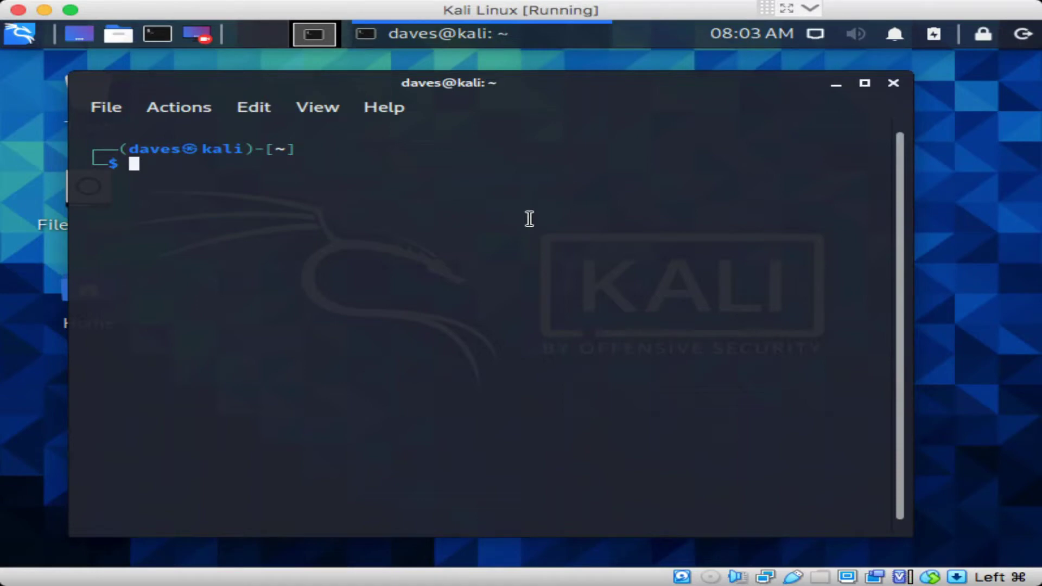
type("apt")
key("BackSpace")
type("-get")
key("BackSpace")
key("BackSpace")
type("et")
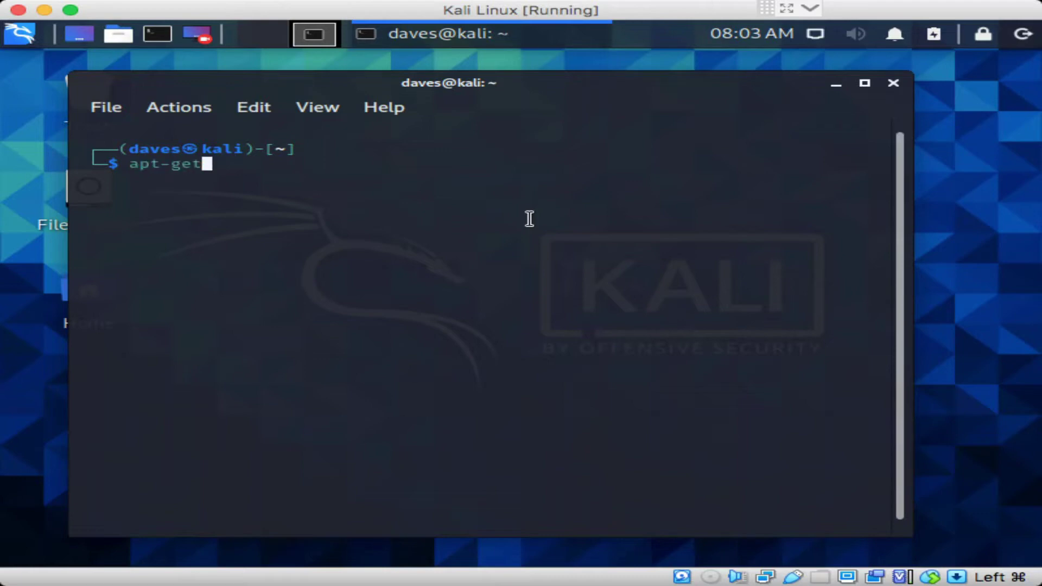
key("BackSpace")
key("BackSpace")
key("BackSpace")
key("BackSpace")
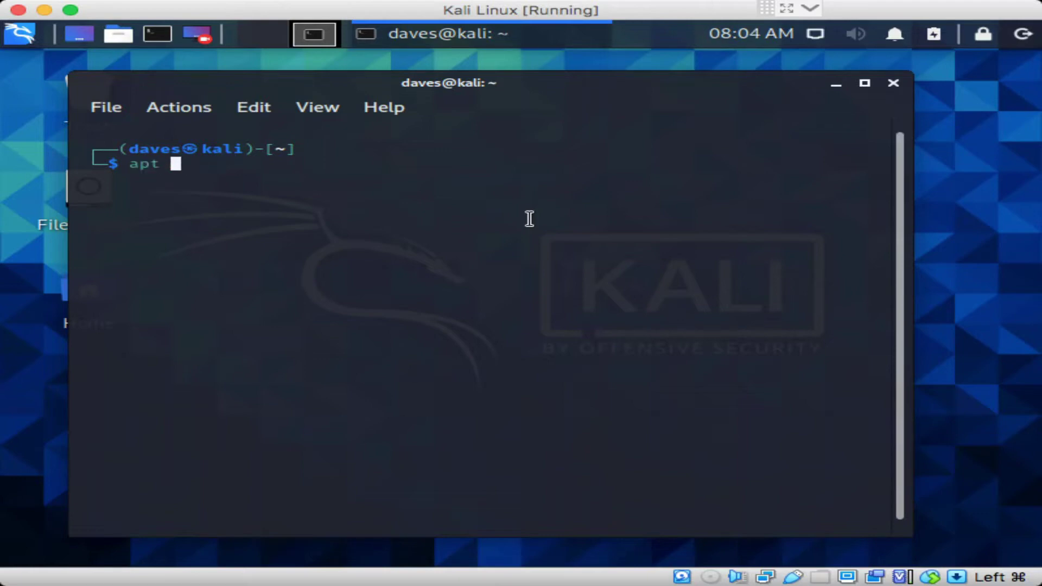
type("list")
key("Return")
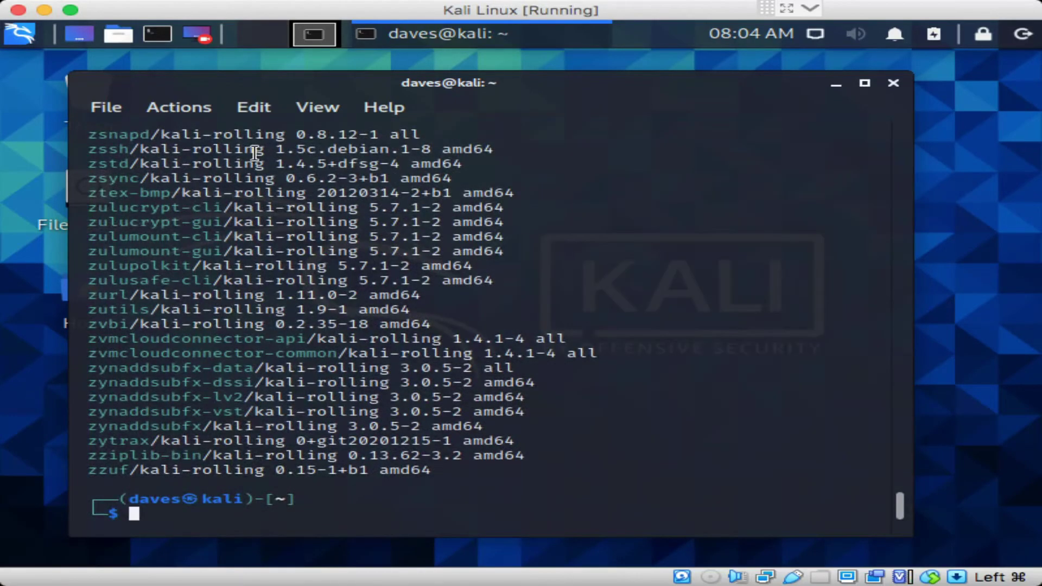
Run 'synaptic', which is not found, then type 'sudo apt update'
type("syba")
key("BackSpace")
key("BackSpace")
type("nb")
type("ptic")
key("Return")
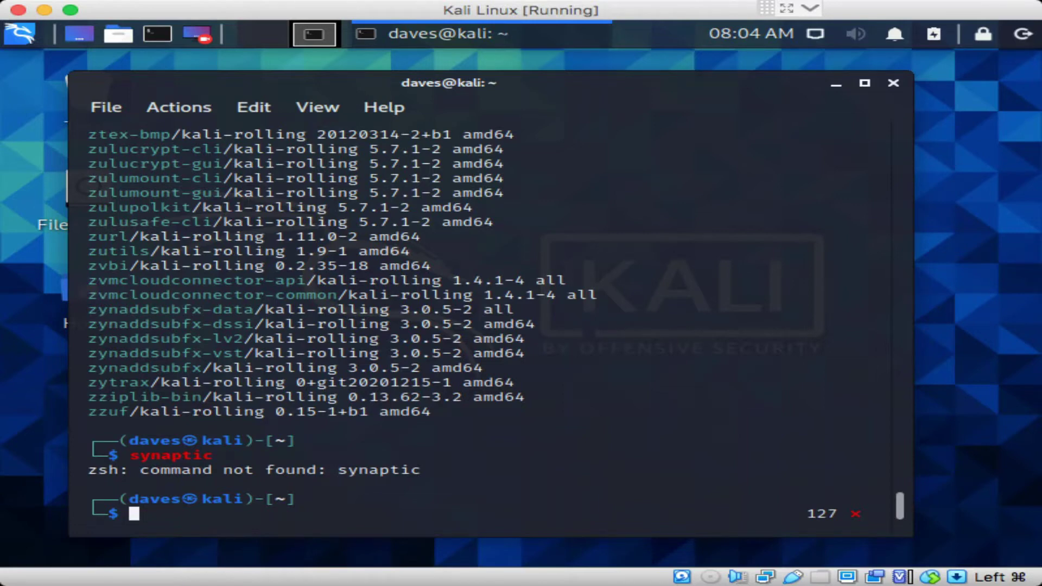
type("sudo apt update")
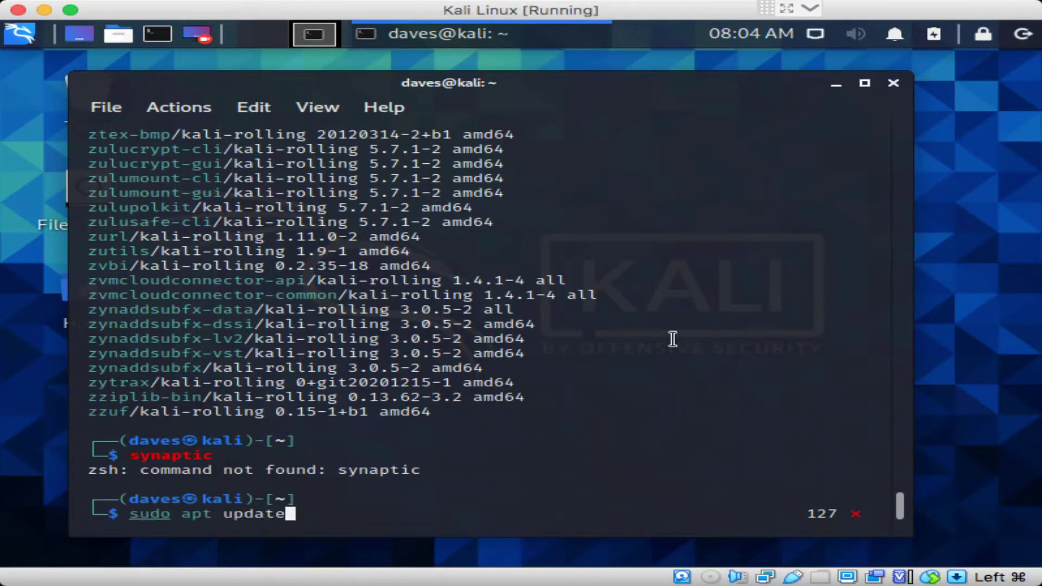
Run 'sudo apt update' with the account password, then type 'sudo apt install synaptic'
key("Return")
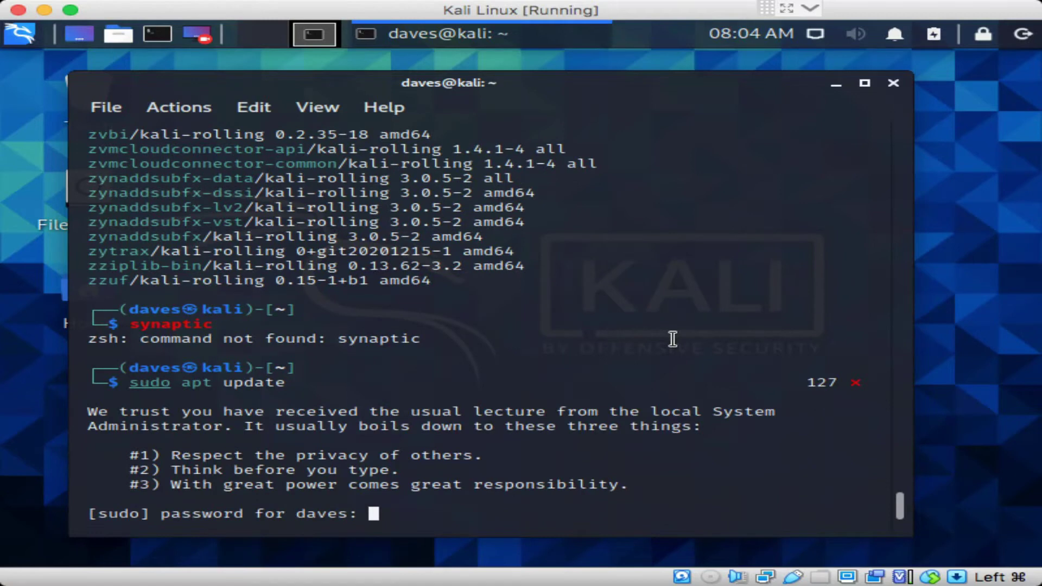
key("Return")
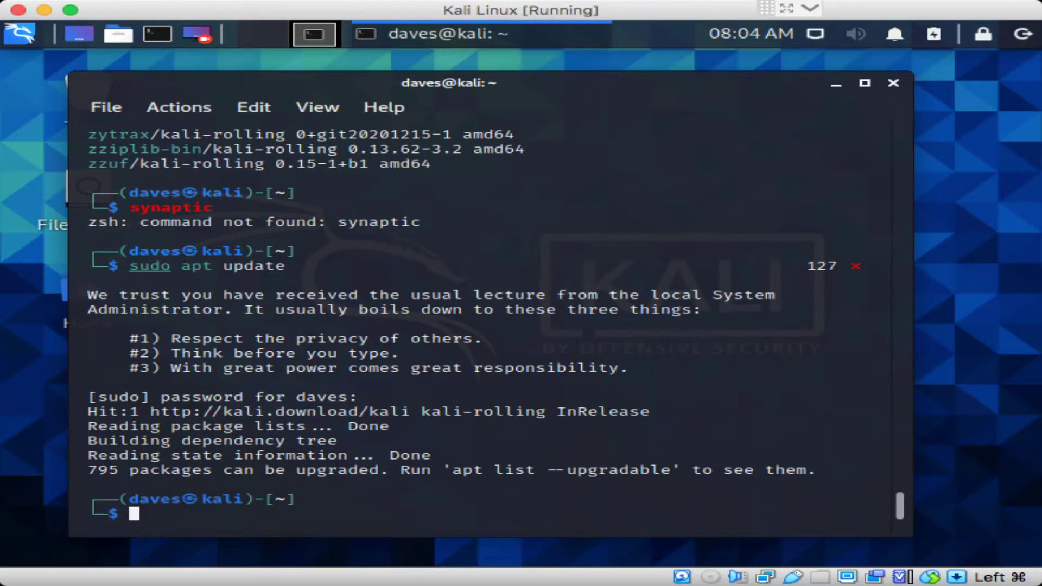
type("sudo apt ")
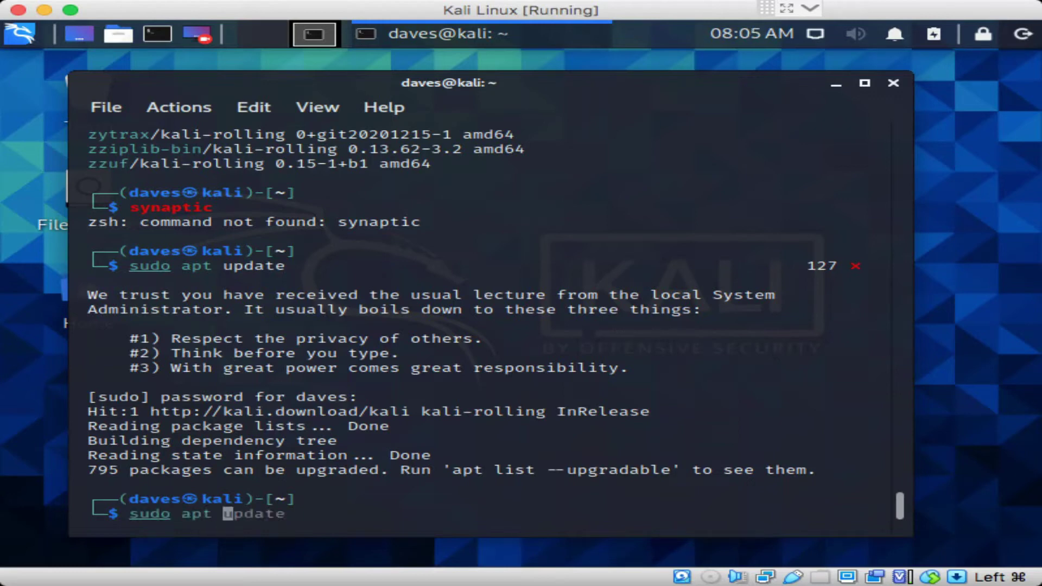
type("install sy")
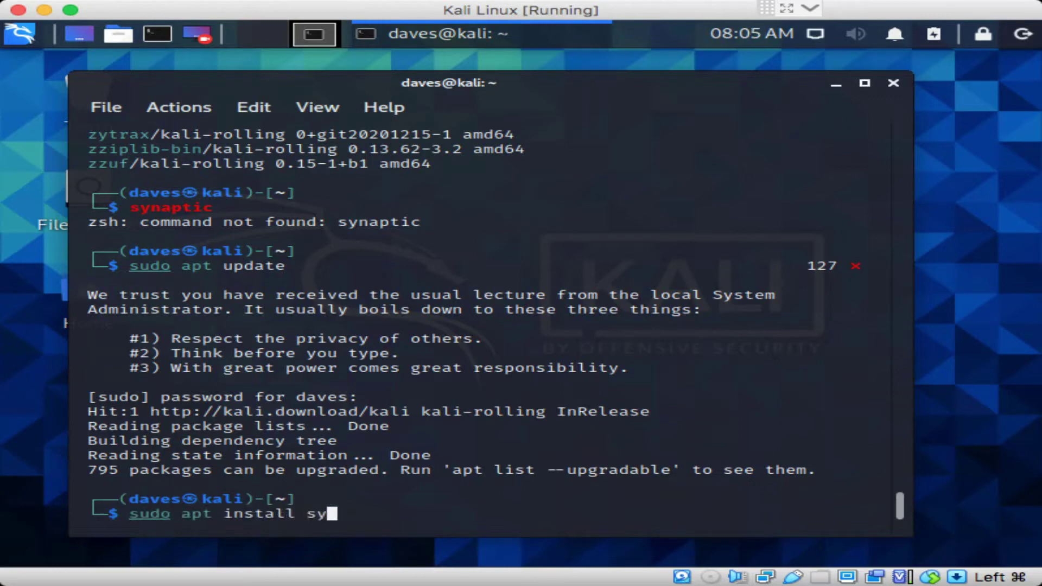
type("naptic")
Run 'sudo apt install synaptic' and answer Y to install its dependencies
key("Return")
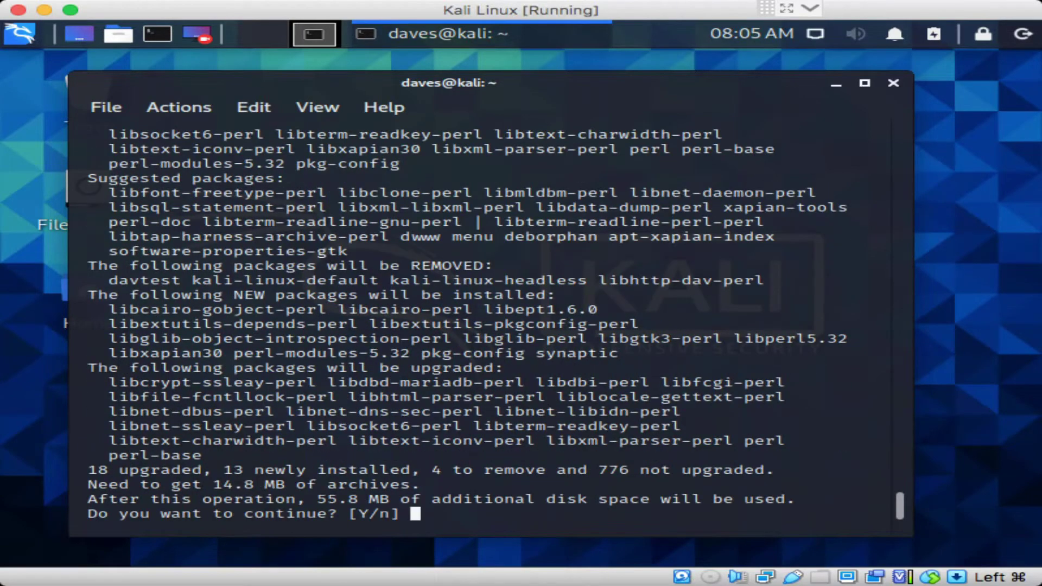
type("Y")
key("Return")
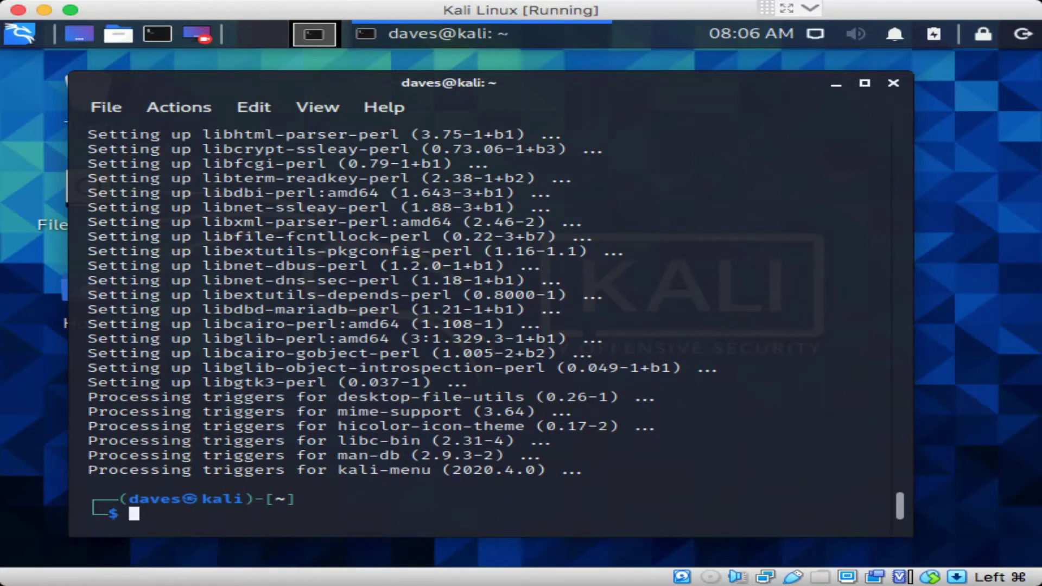
Launch synaptic from the terminal, dismissing the privileges notice and Quick Introduction
type("syna")
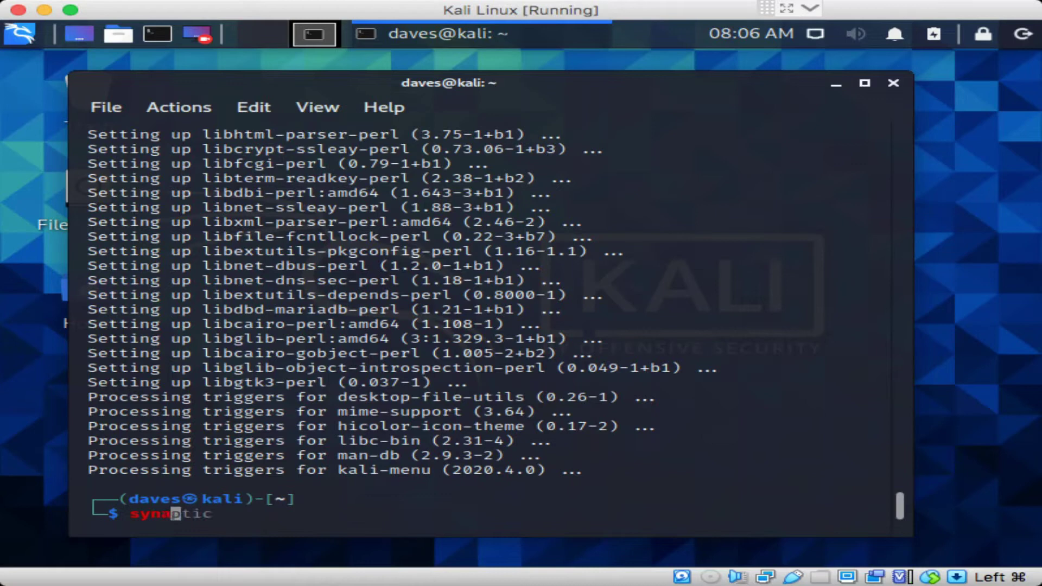
key("Right")
key("Tab")
key("Return")
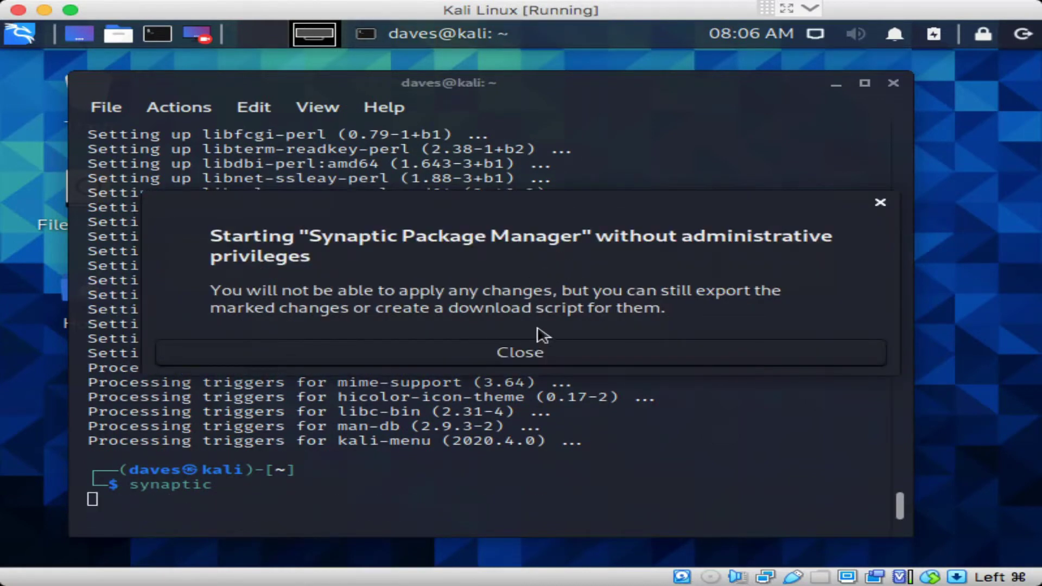
left_click(552, 345)
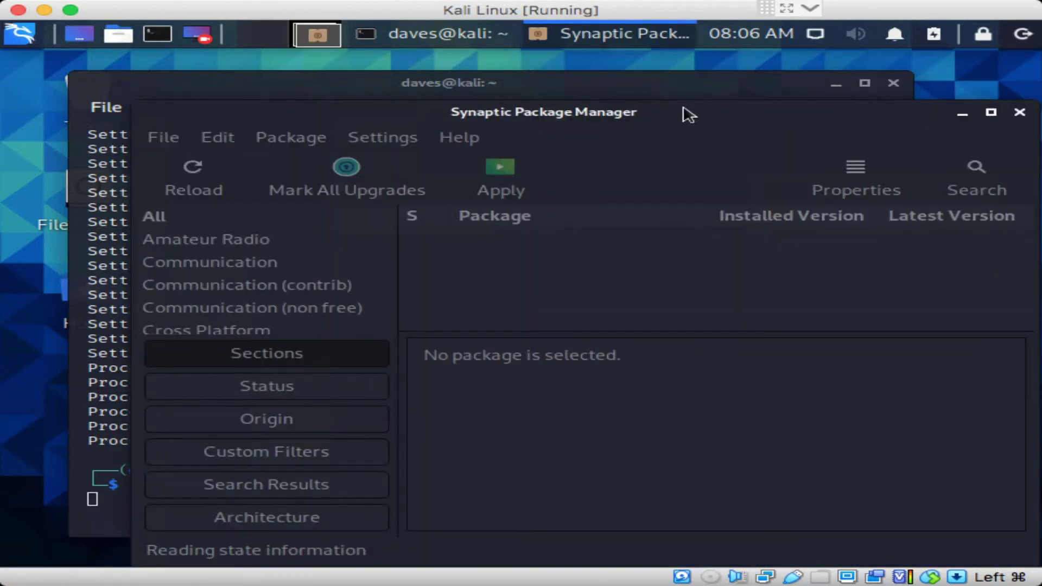
left_click_drag(687, 112, 634, 60)
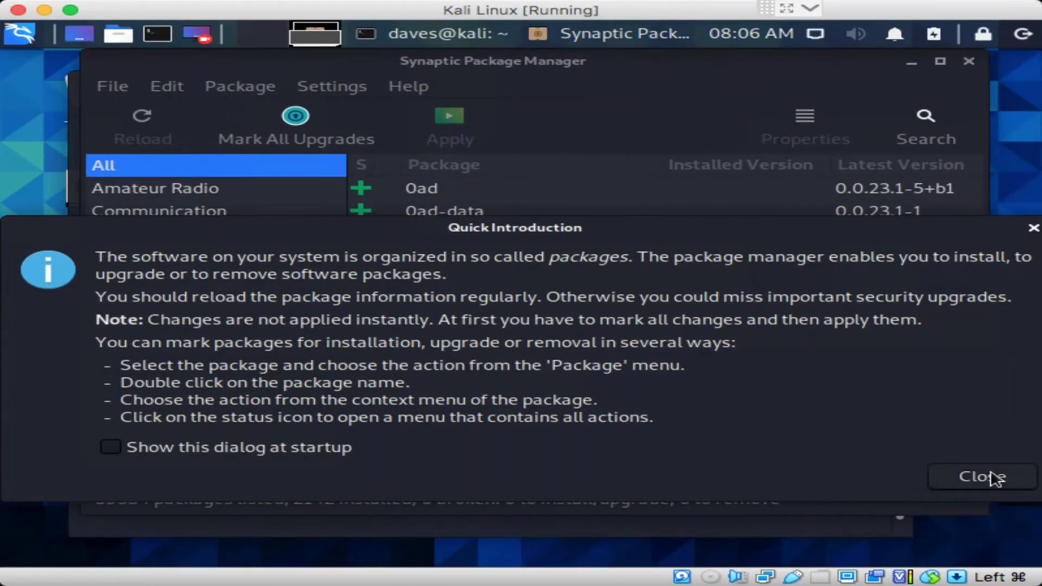
left_click(995, 477)
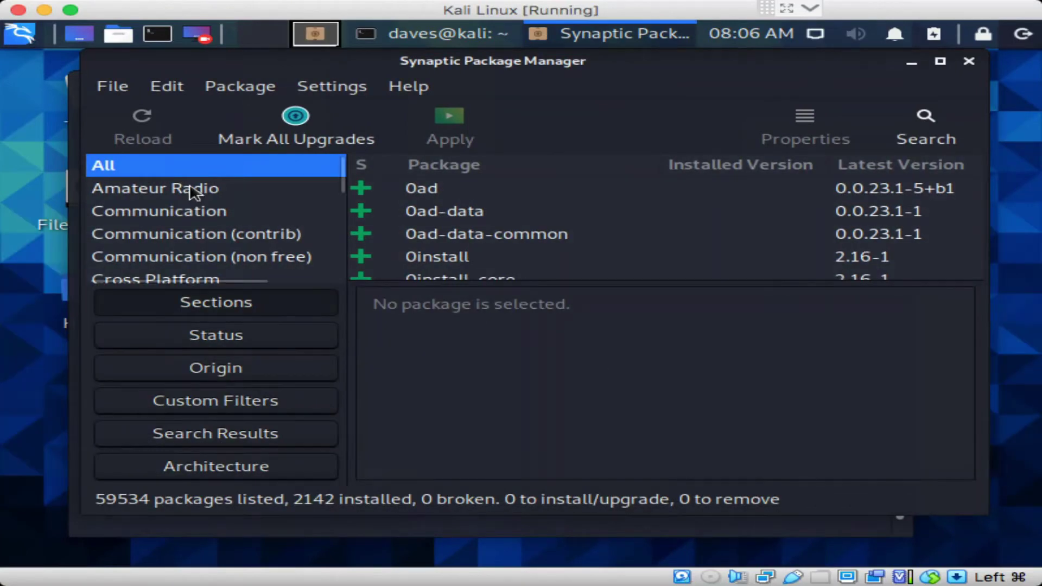
Maximize Synaptic while browsing the Amateur Radio, Databases and Debug sections
left_click(271, 188)
scroll(271, 185, "down", 3)
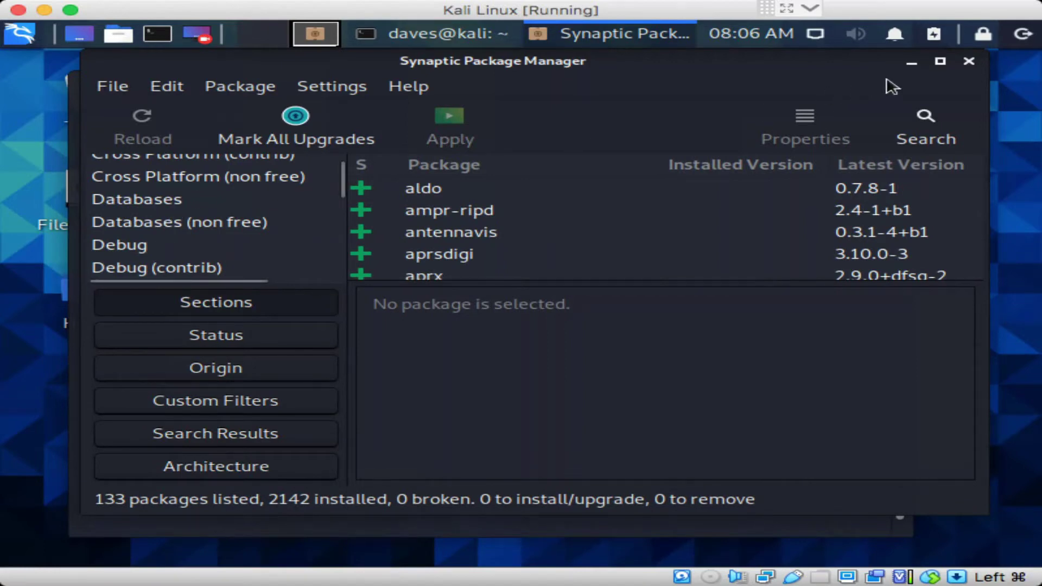
left_click(941, 61)
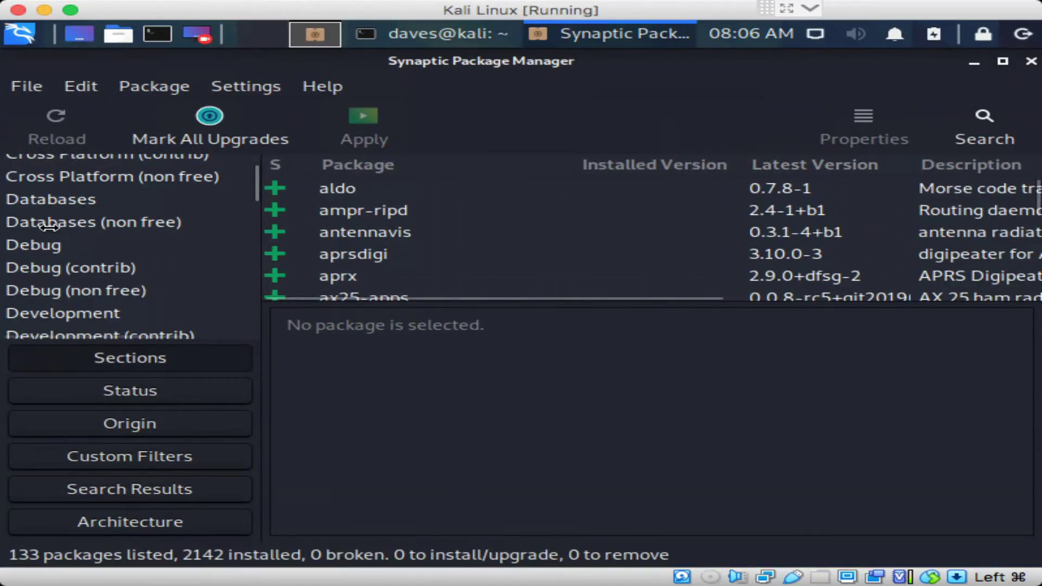
left_click(69, 202)
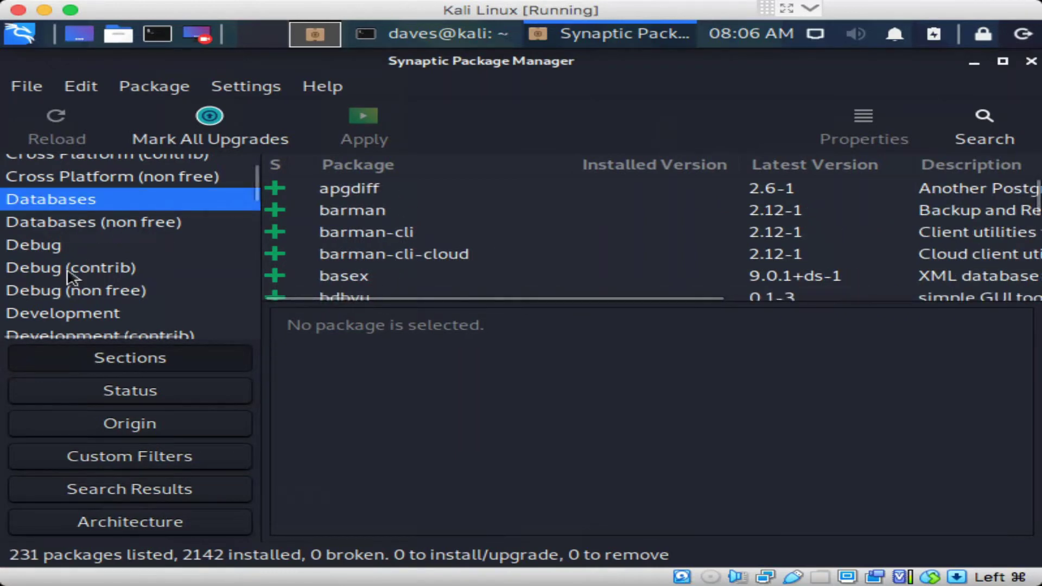
left_click(61, 251)
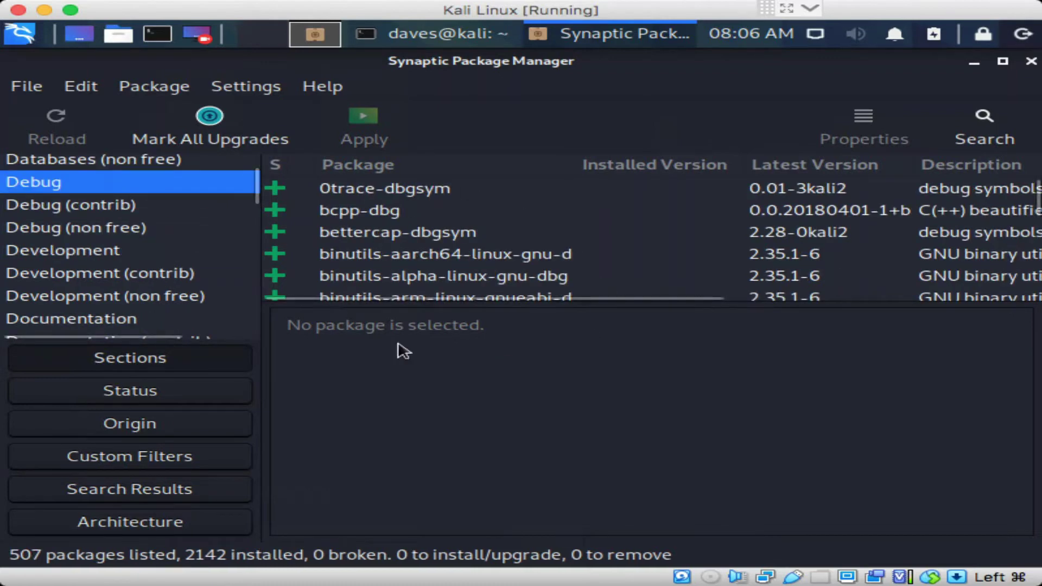
List the 4476 Development packages and step down through them to aidl
left_click(107, 252)
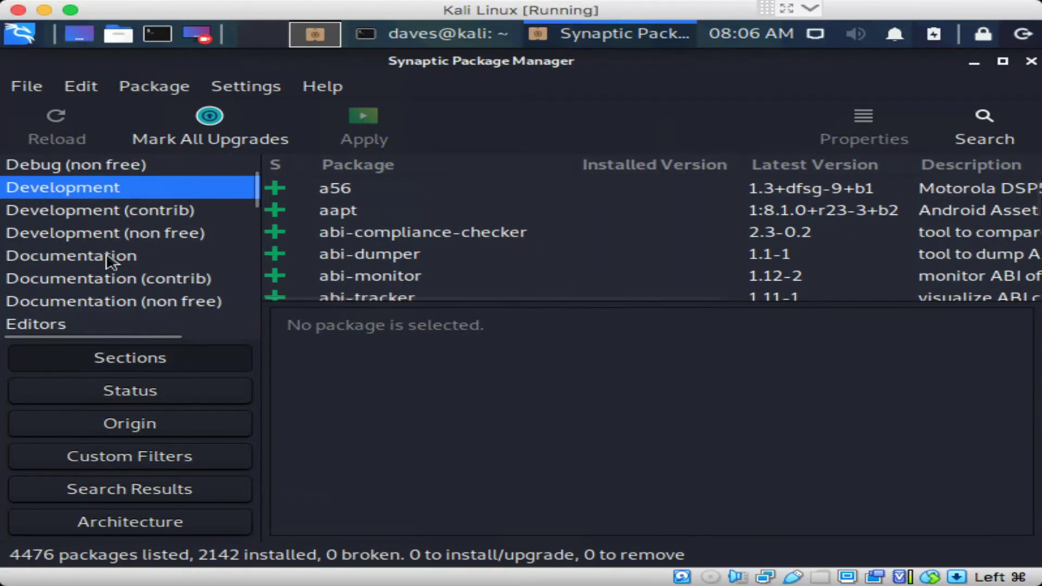
left_click(373, 233)
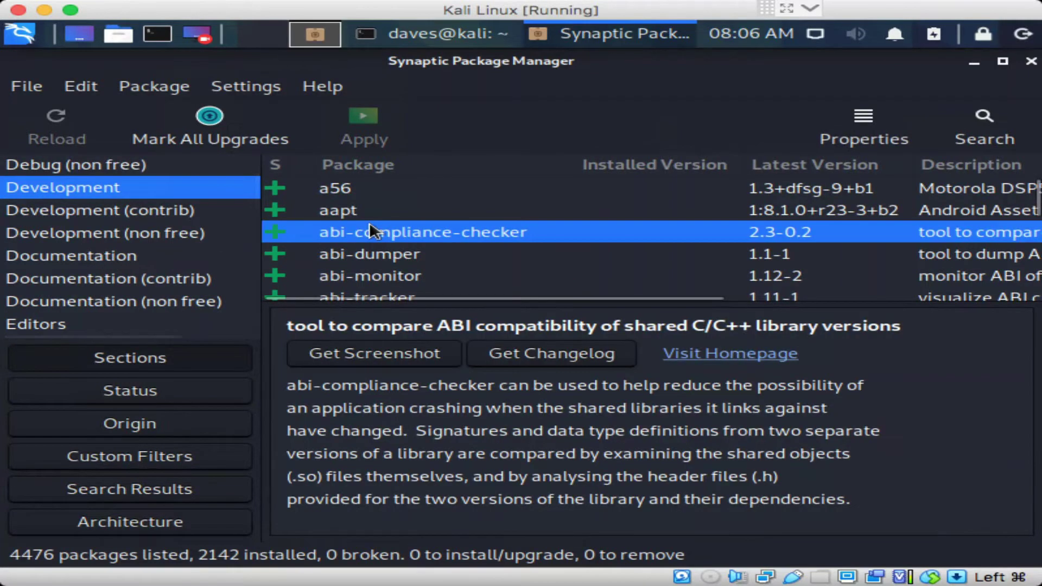
key("Down")
key("Down")
key("Down")
key("Down")
key("Down")
key("Down")
key("Down")
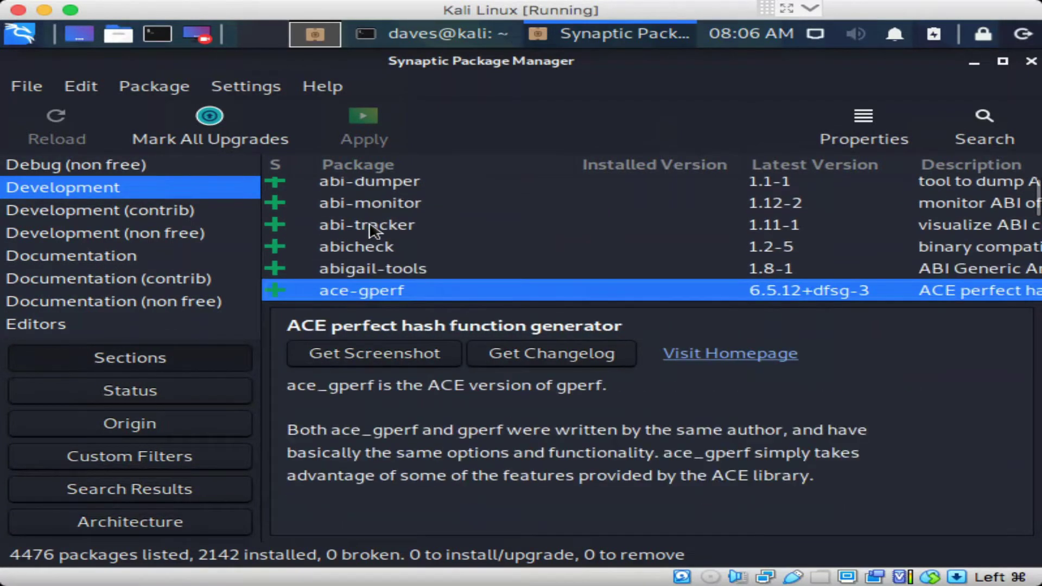
key("Down")
key("Down")
key("Down")
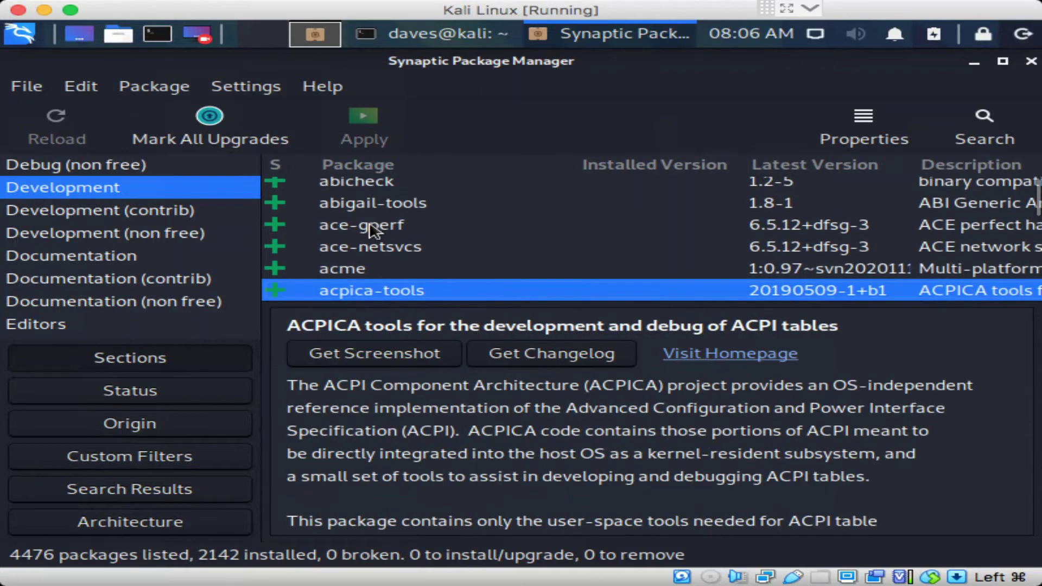
key("Down")
key("Down")
key("Down")
key("Down")
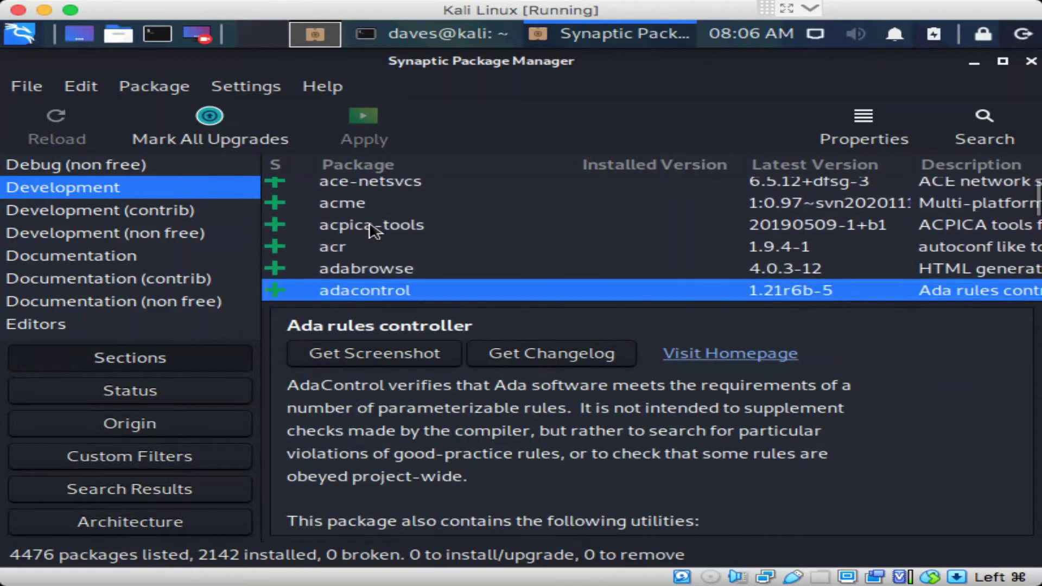
key("Down")
key("Down")
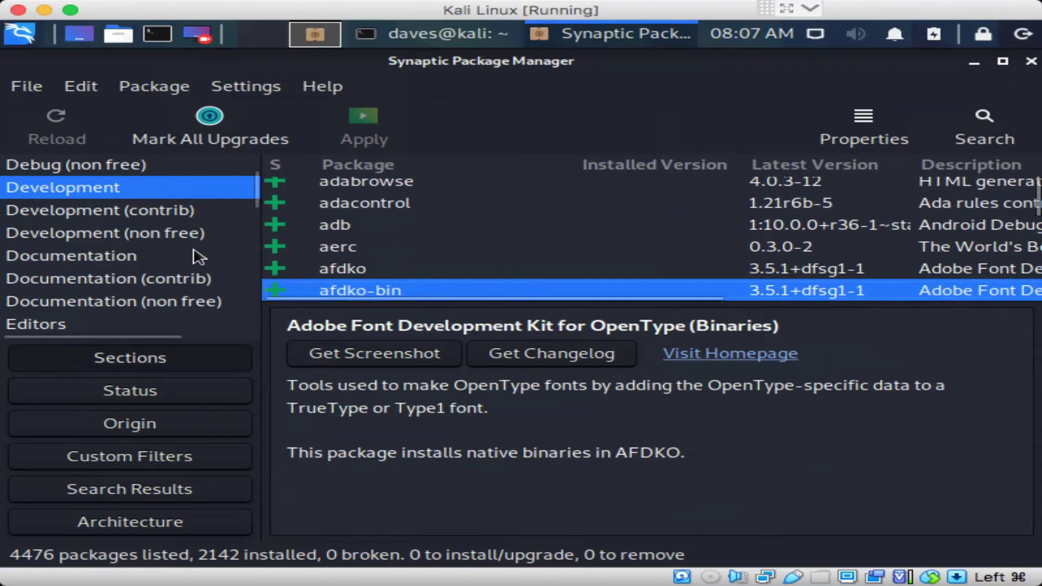
key("Down")
key("Down")
key("Down")
key("Down")
key("Down")
key("Down")
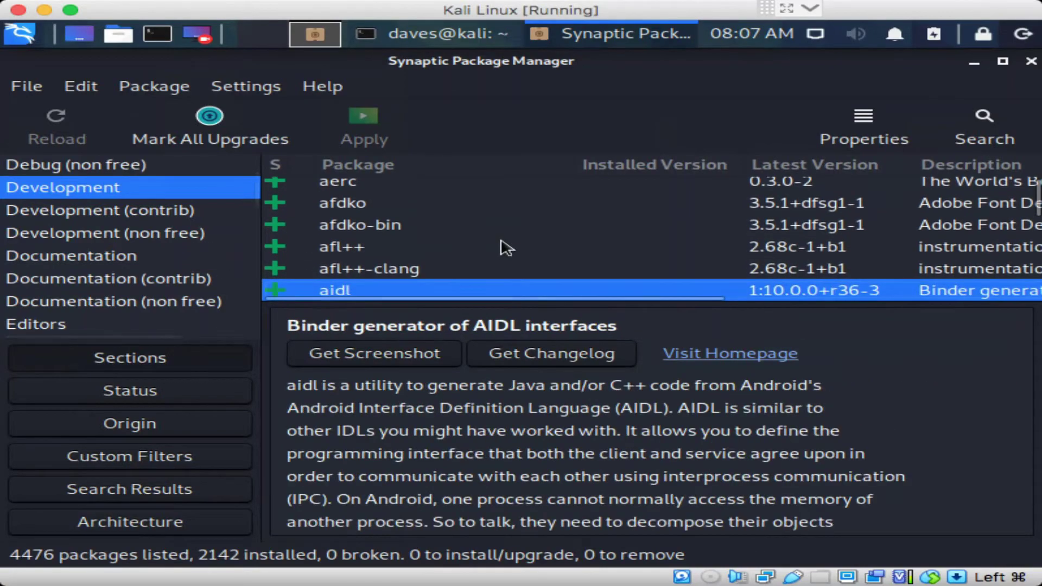
key("Down")
key("Down")
key("Down")
key("Down")
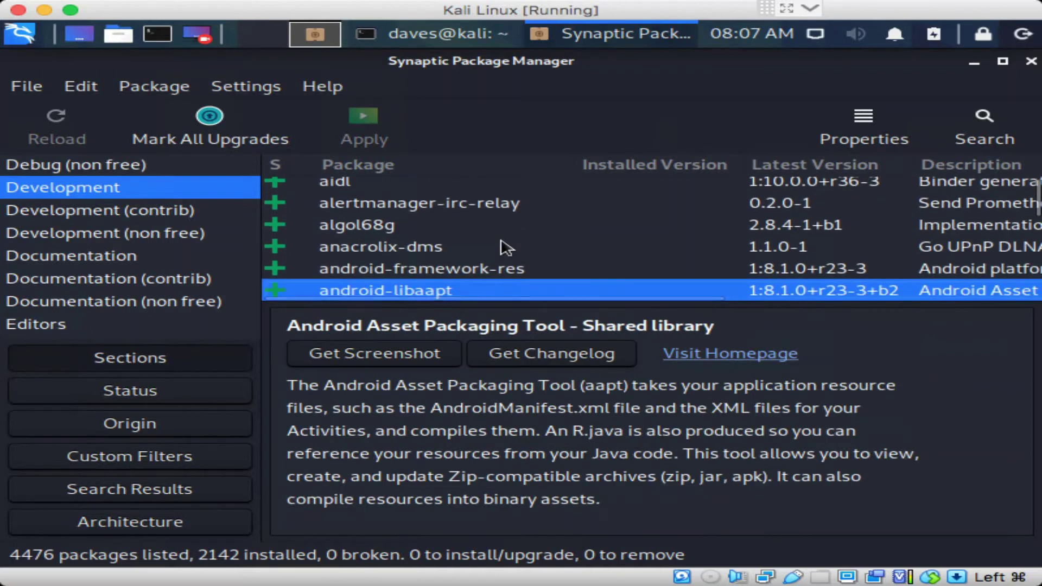
Show Development (non free), then step through the Editors packages from bbe to emacs
left_click(199, 234)
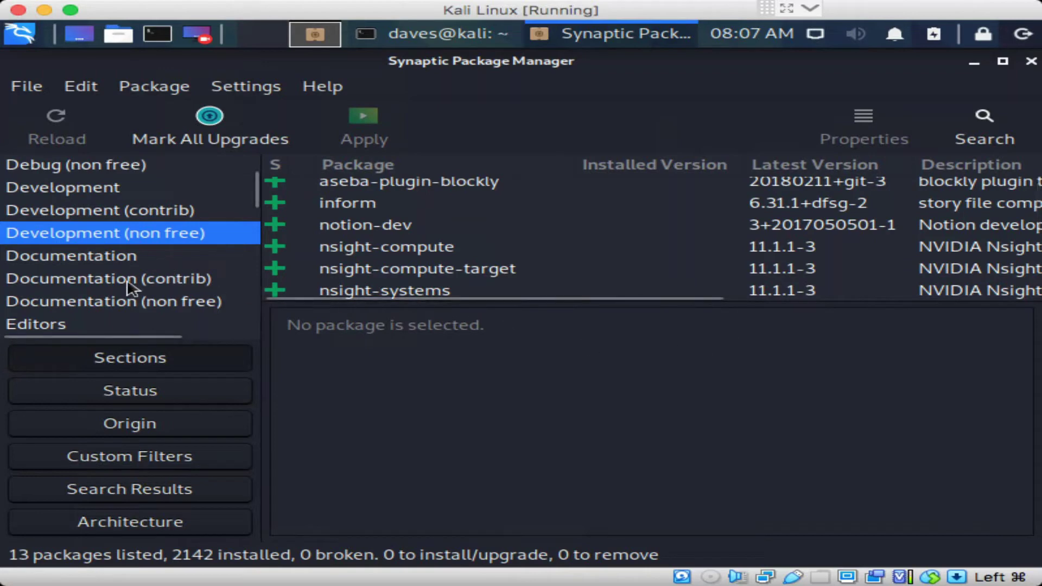
left_click(88, 321)
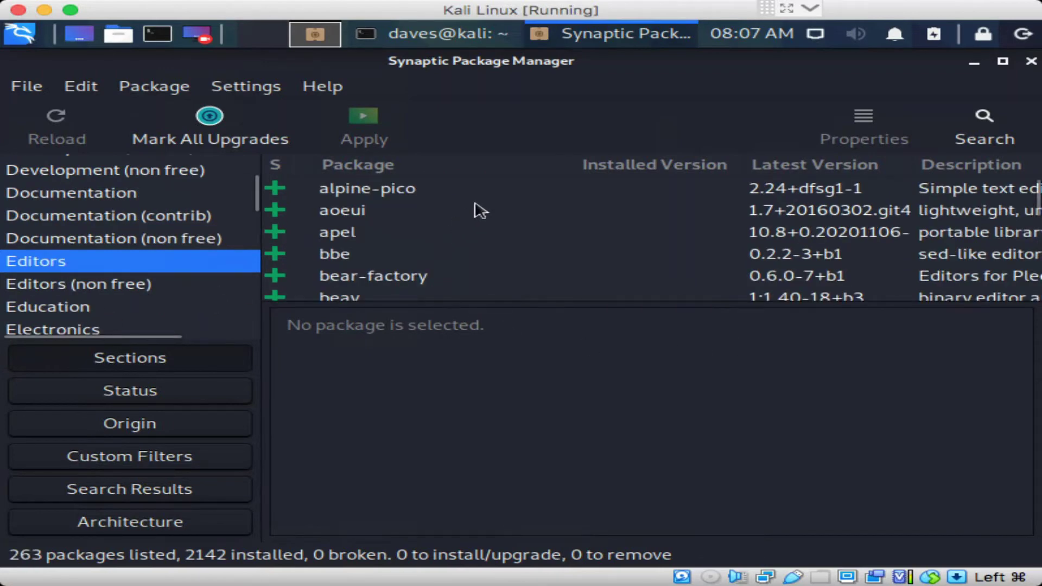
left_click(389, 256)
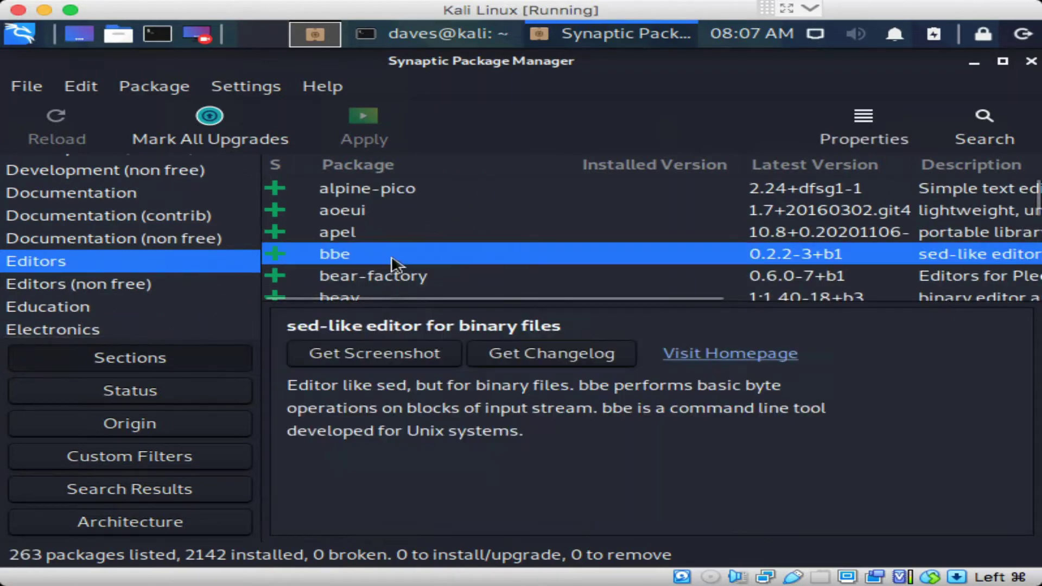
key("Down")
key("Down")
key("Down")
key("Down")
key("Down")
key("Down")
key("Down")
key("Down")
key("Down")
key("Down")
key("Down")
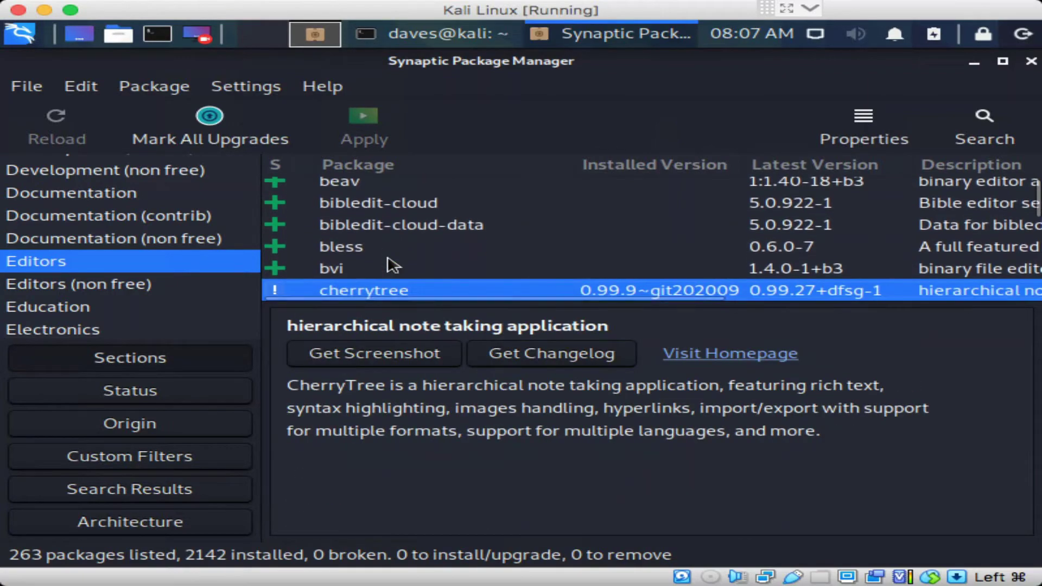
key("Down")
key("Down")
key("Down")
key("Down")
key("Down")
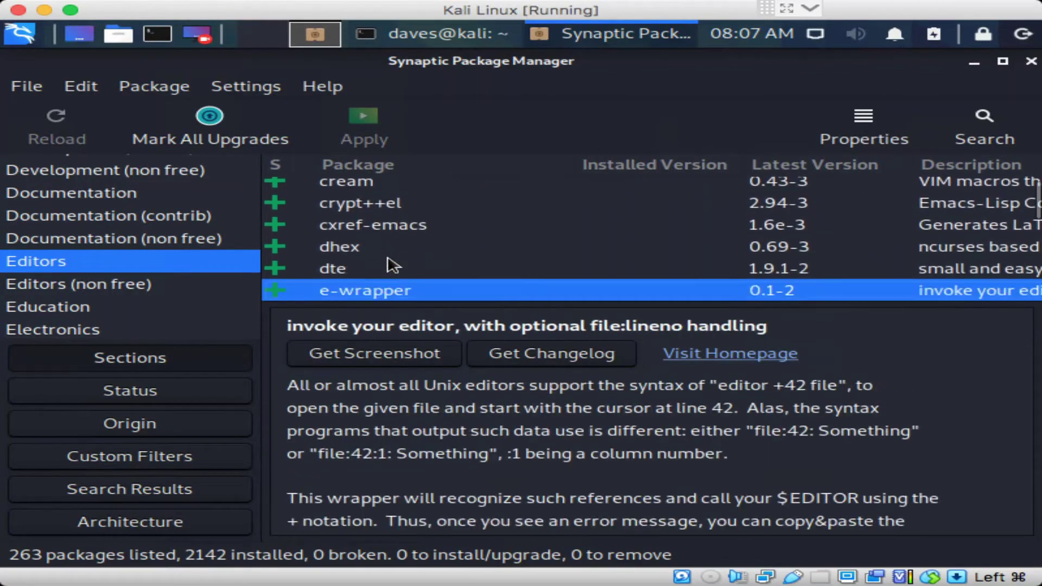
key("Down")
key("Down")
key("Down")
key("Down")
key("Down")
key("Down")
key("Down")
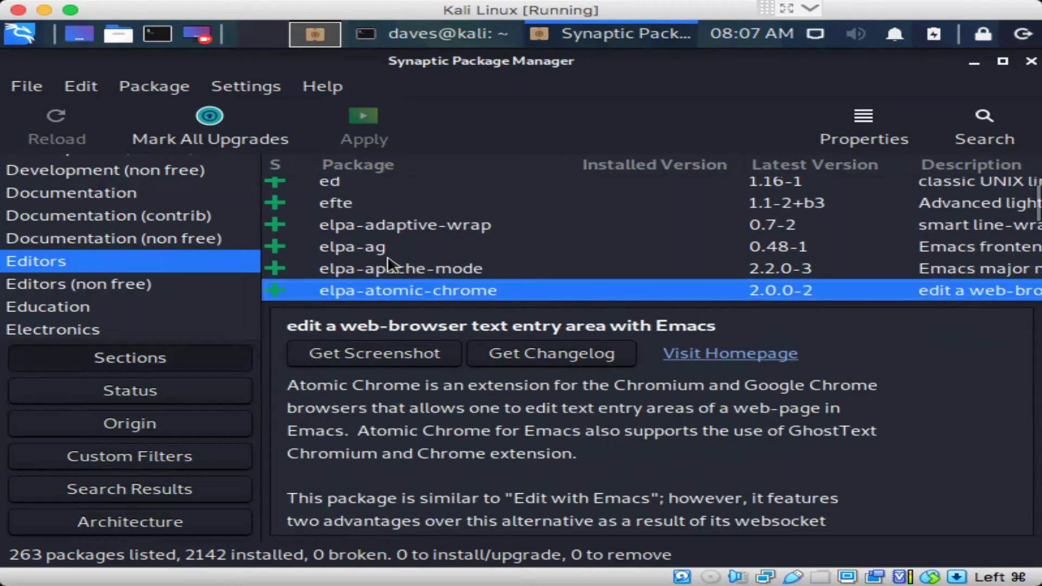
key("Down")
key("Down")
key("Down")
key("Down")
key("Down")
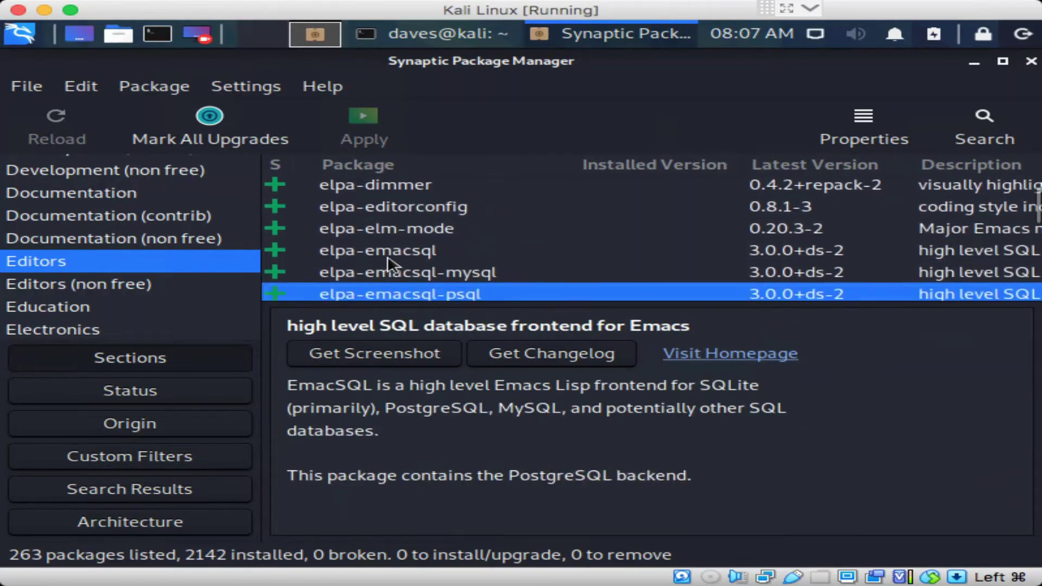
key("Down")
key("Down")
key("Down")
key("Down")
key("Down")
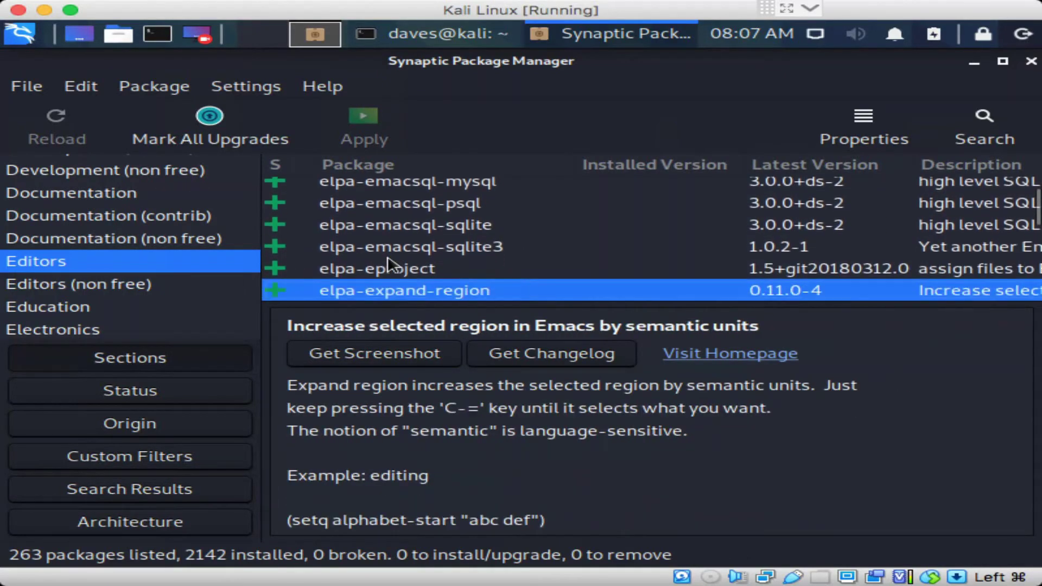
key("Down")
key("Down")
key("Down")
key("Down")
key("Down")
key("Down")
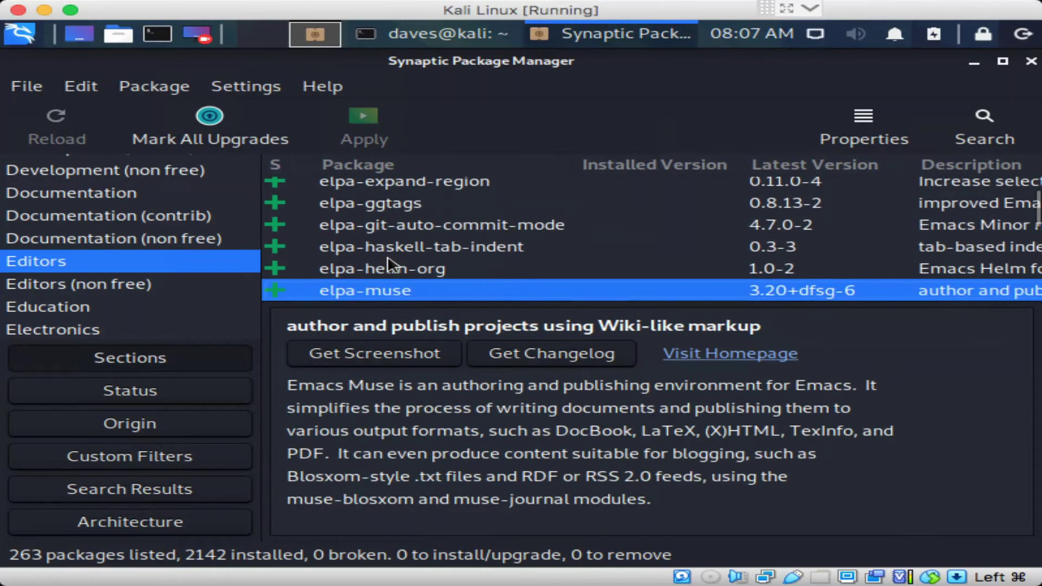
key("Down")
key("Down")
key("Down")
key("Down")
key("Down")
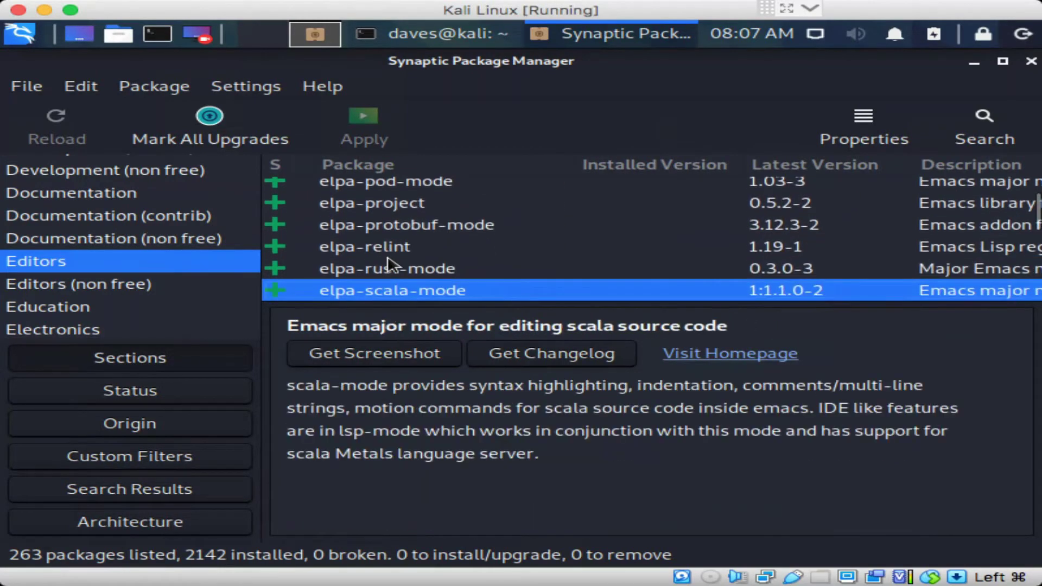
key("Down")
key("Down")
key("Down")
key("Down")
key("Down")
key("Down")
key("Down")
key("Down")
key("Down")
key("Down")
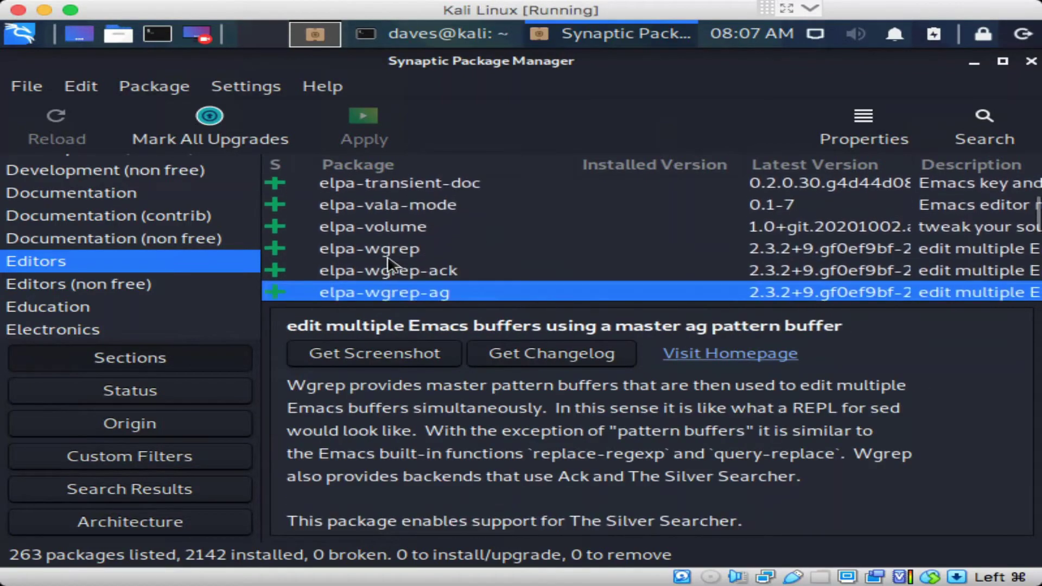
key("Down")
key("Down")
key("Down")
key("Down")
key("Down")
key("Down")
key("Down")
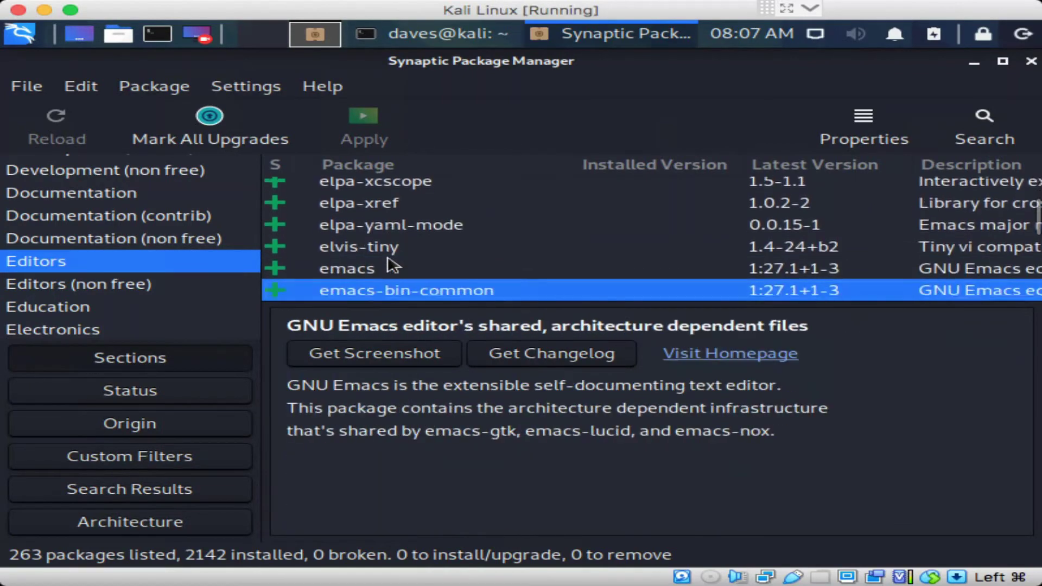
key("Down")
key("Down")
key("Down")
key("Down")
key("Down")
key("Down")
key("Down")
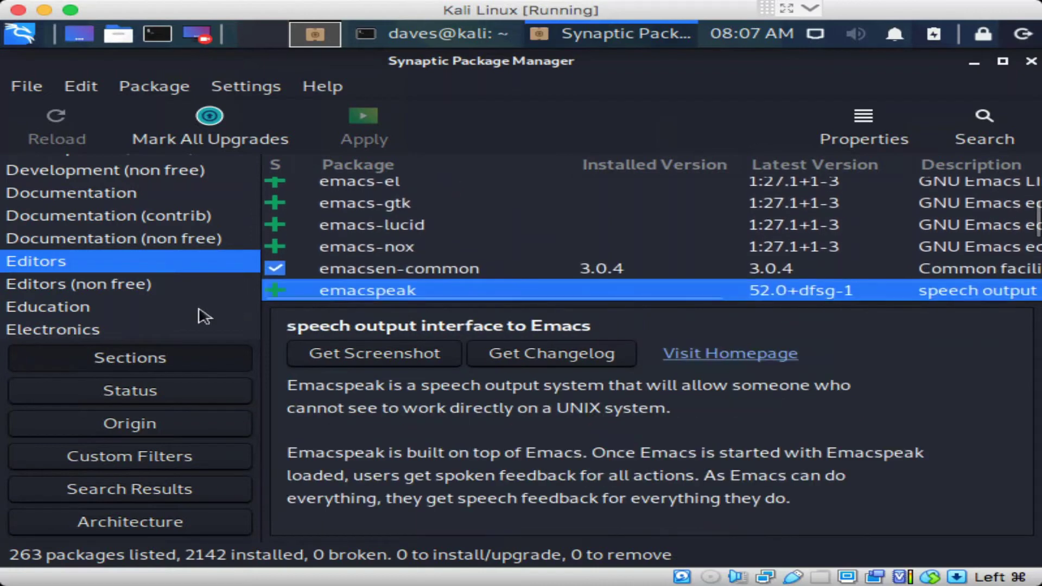
Browse the Education, Electronics, Email and Embedded Devices sections
left_click(84, 313)
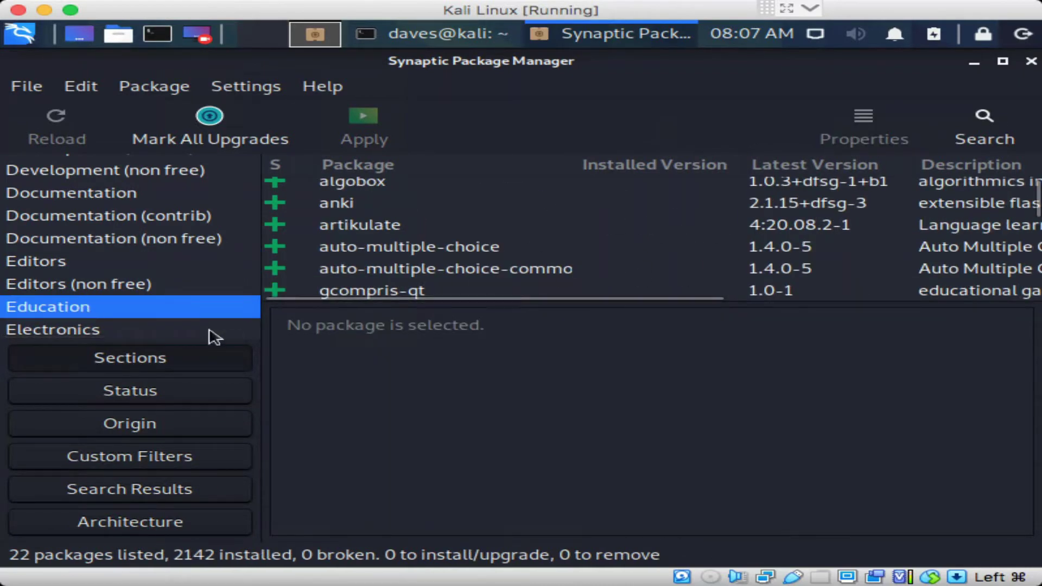
left_click(144, 329)
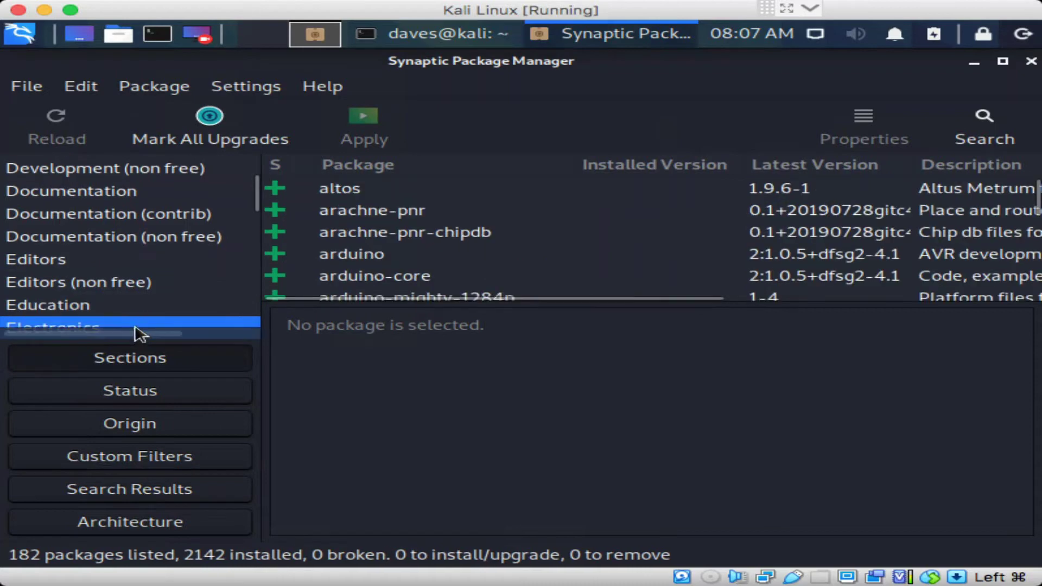
key("Down")
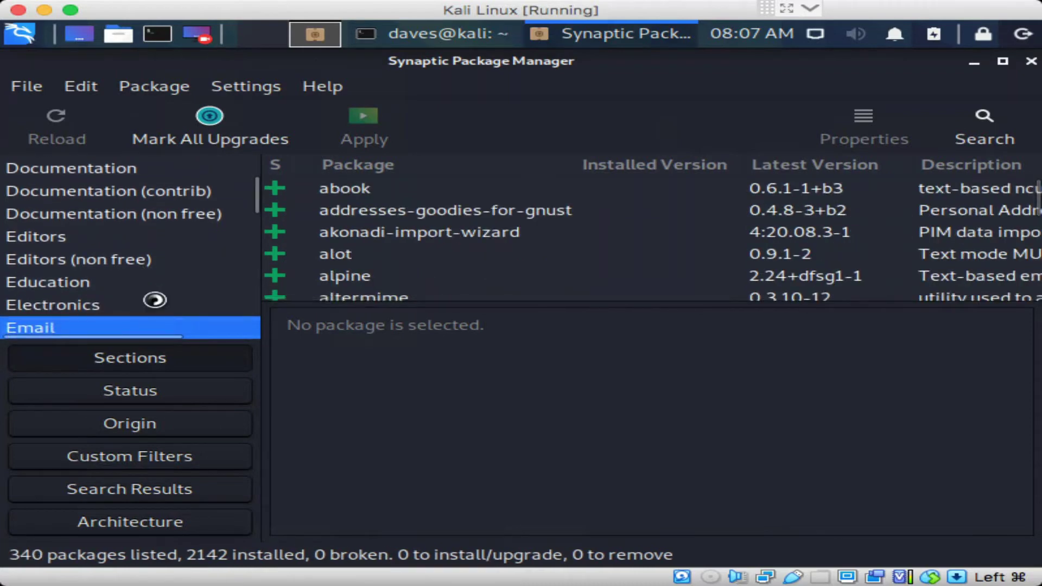
key("Down")
key("Down")
key("Down")
key("Down")
key("Down")
key("Down")
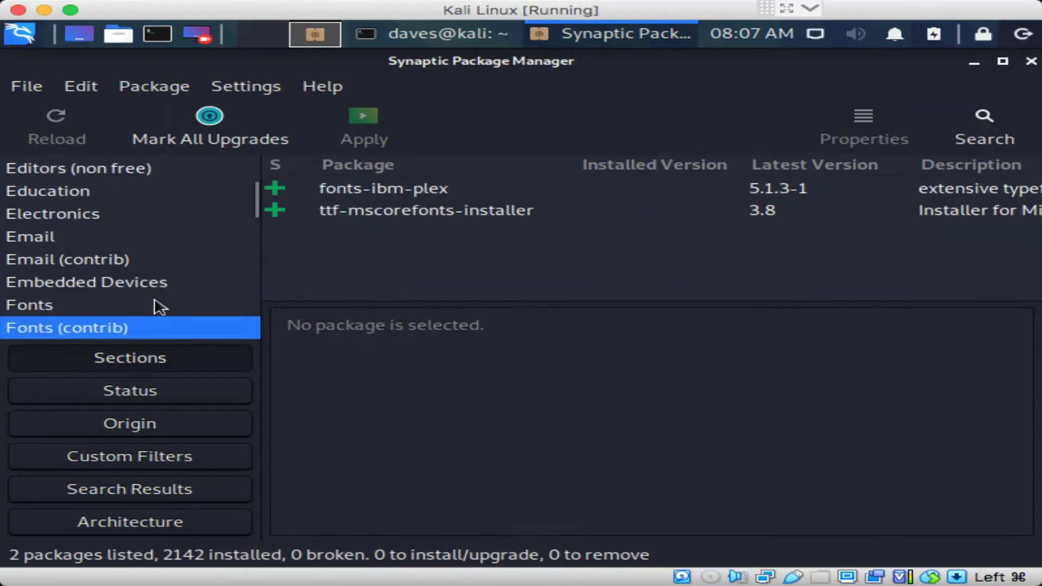
key("Down")
key("Down")
key("Down")
key("Down")
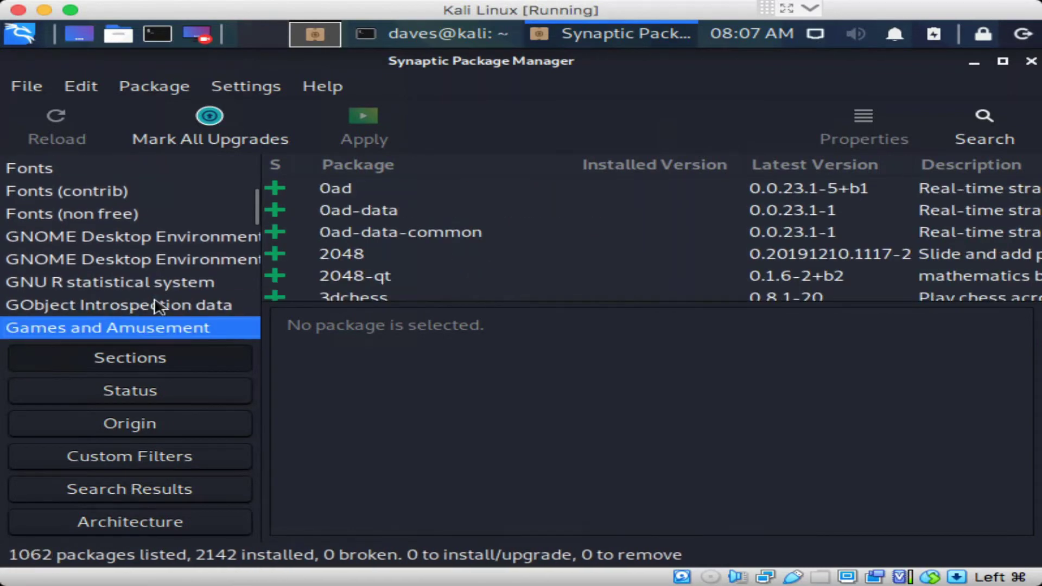
Step from GNOME Desktop Environment through Games, Gnustep, Go and Graphics to Haskell
left_click(201, 239)
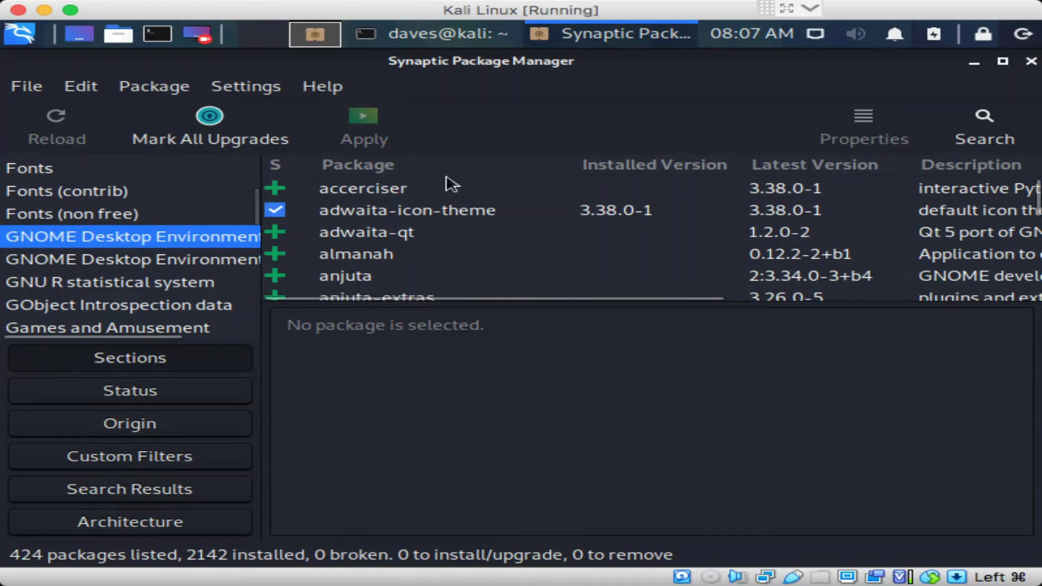
key("Down")
key("Down")
key("Down")
key("Down")
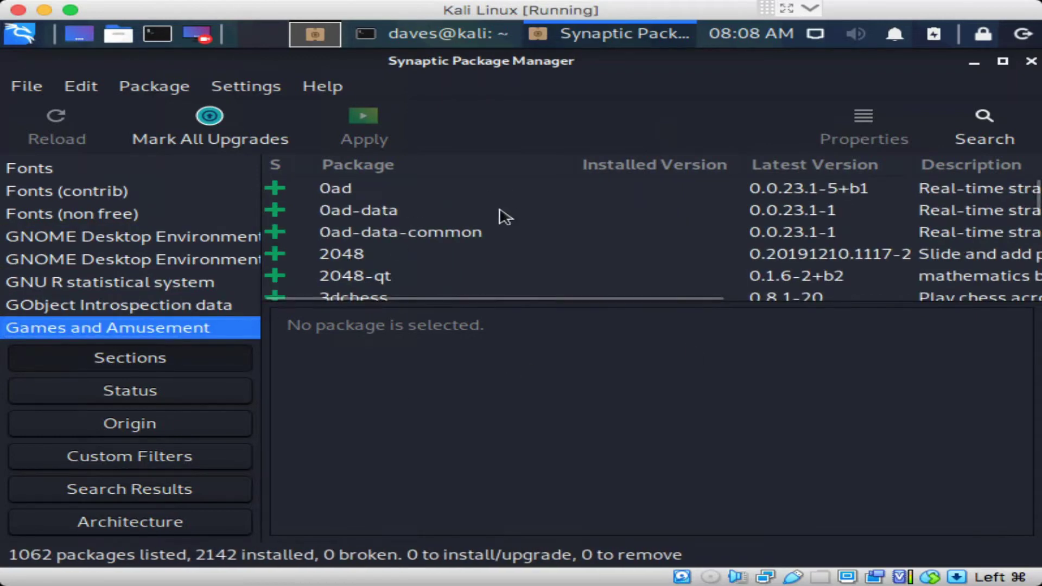
key("Down")
key("Down")
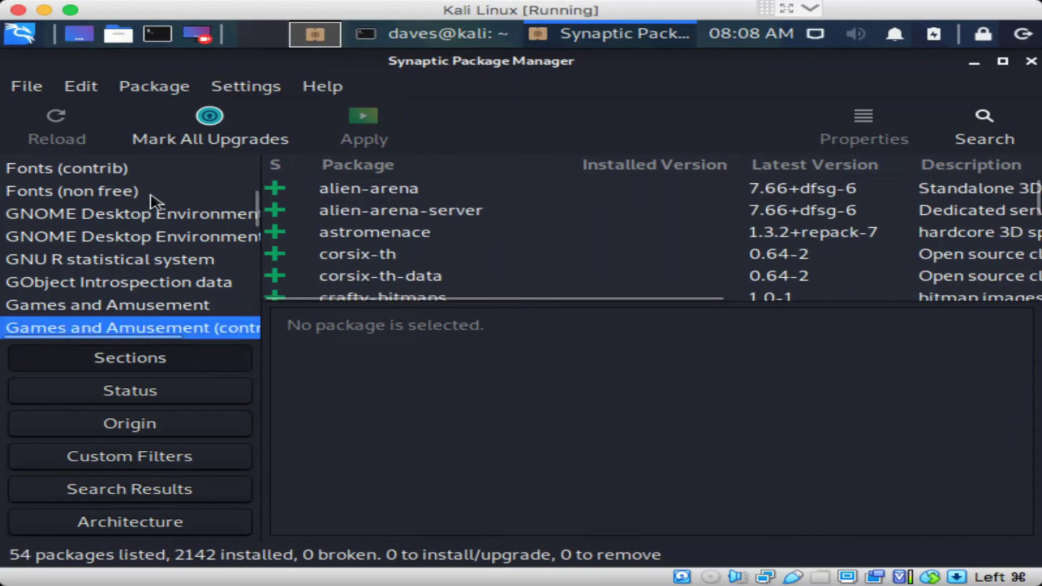
key("Up")
key("Up")
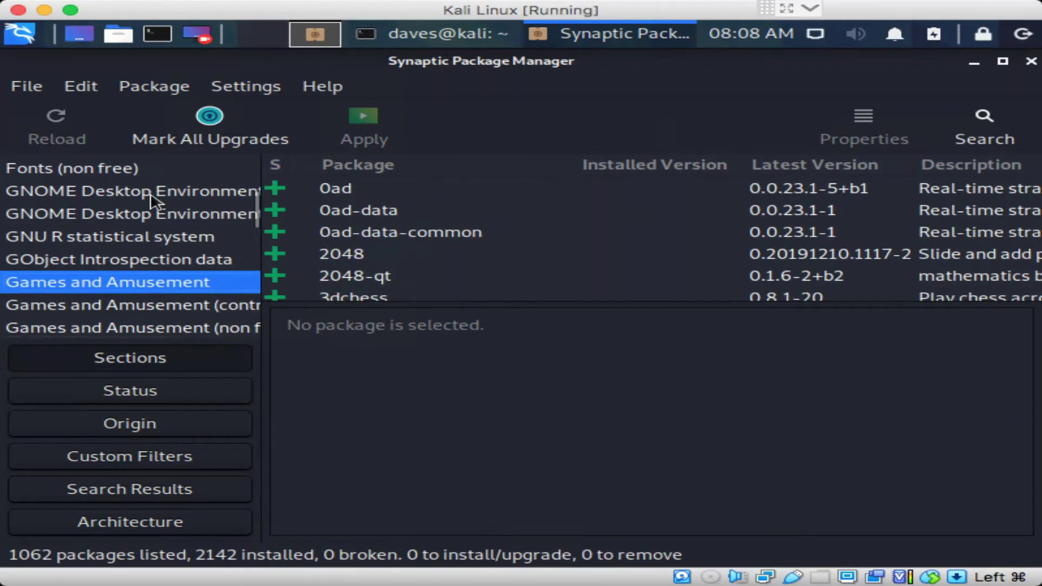
key("Down")
key("Down")
key("Down")
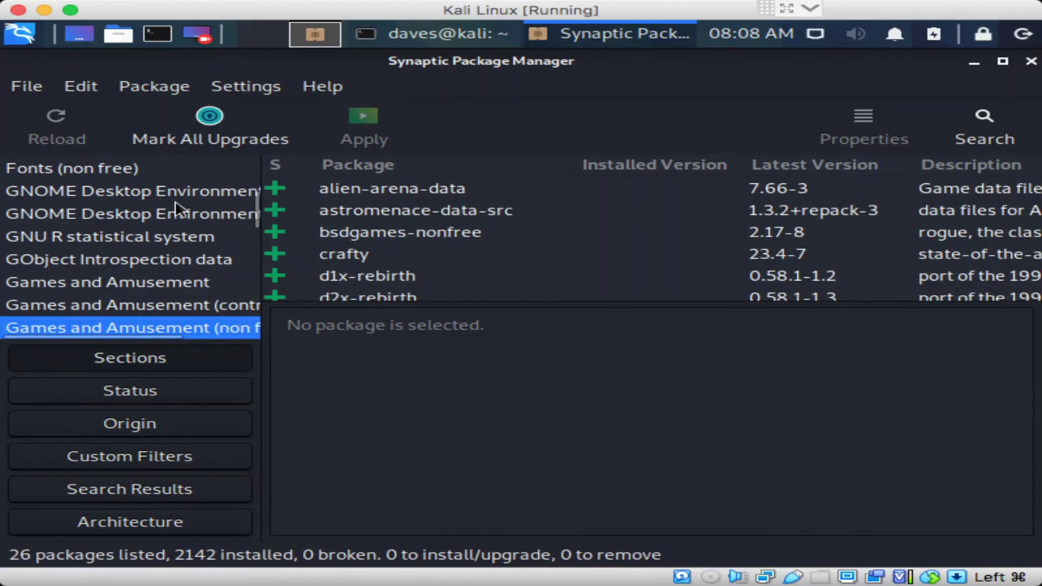
key("Down")
key("Down")
key("Down")
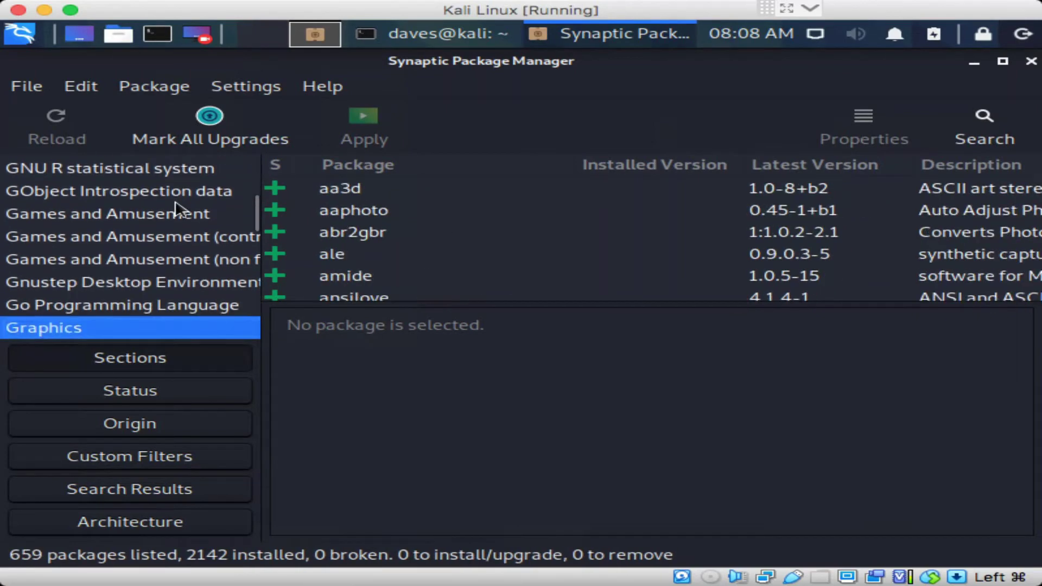
key("Up")
key("Up")
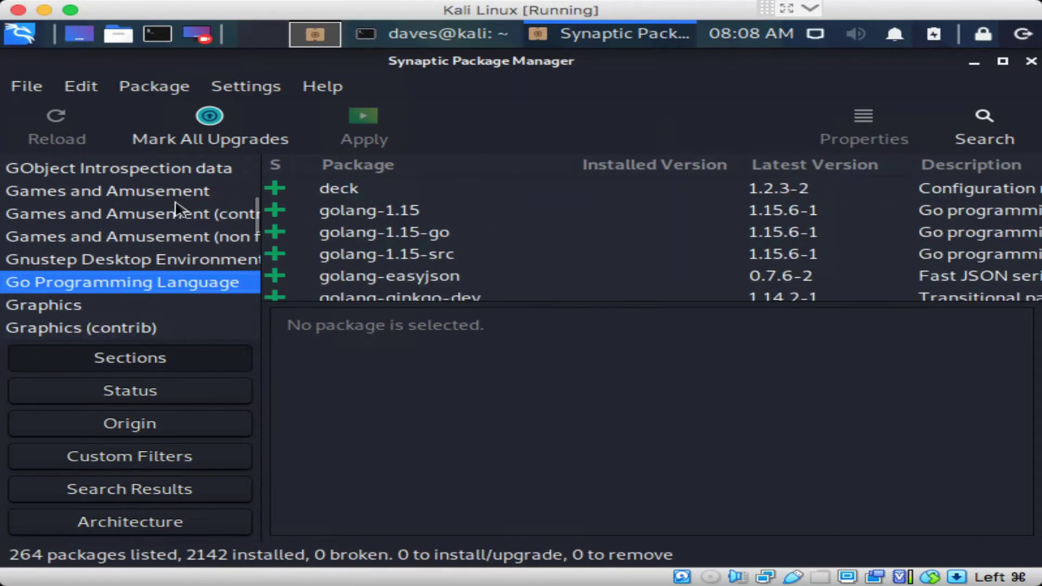
key("Down")
key("Down")
key("Down")
key("Down")
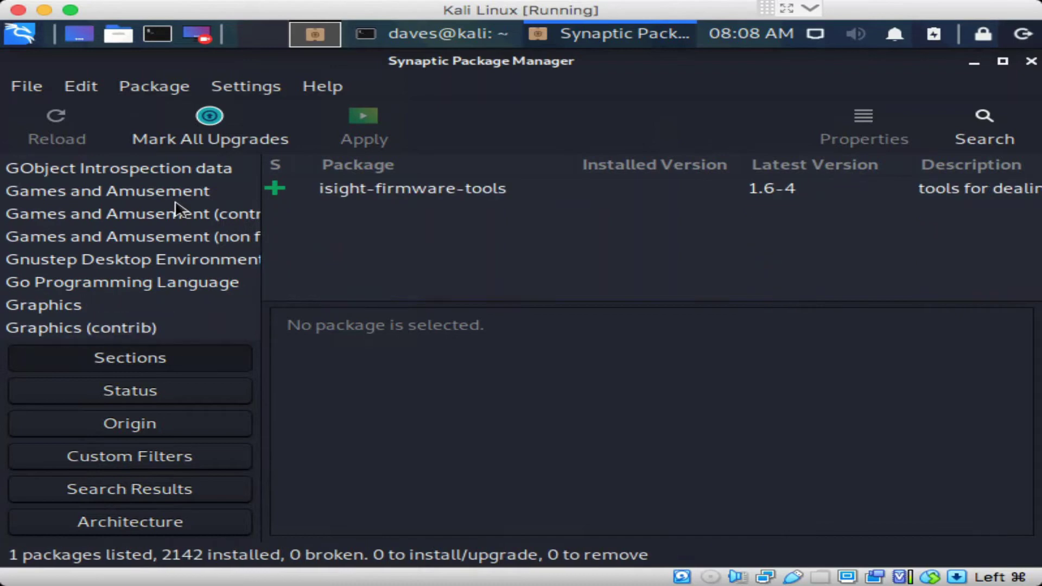
key("Down")
key("Down")
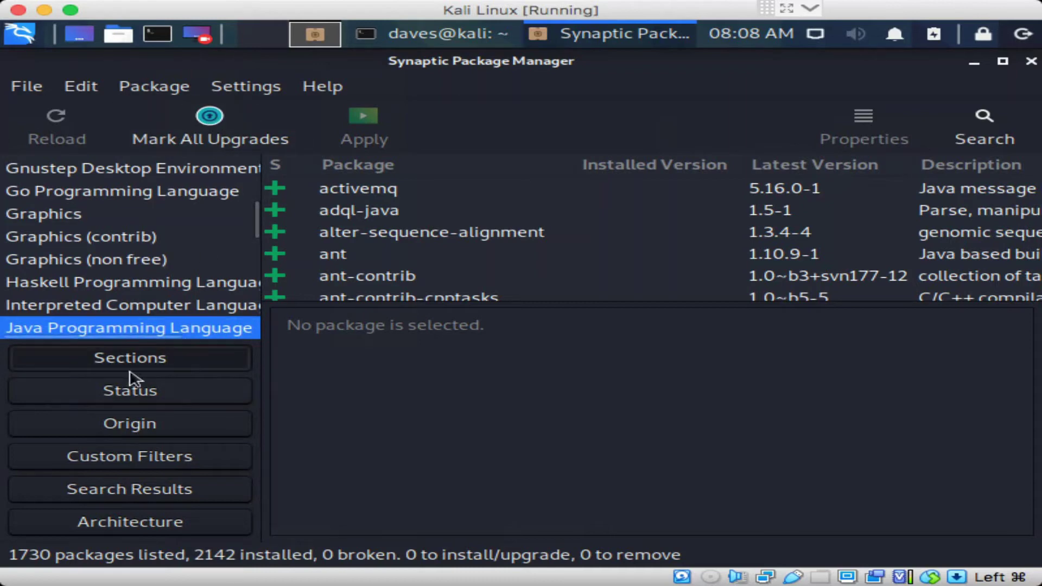
View the Status and Architecture filters, quit Synaptic via File > Quit, and exit the terminal
left_click(130, 390)
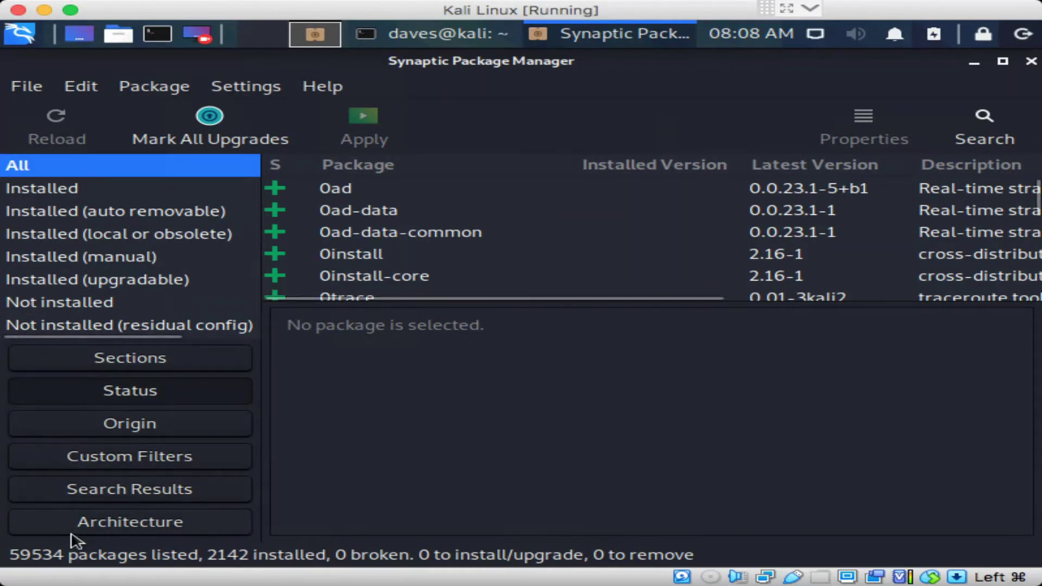
left_click(86, 521)
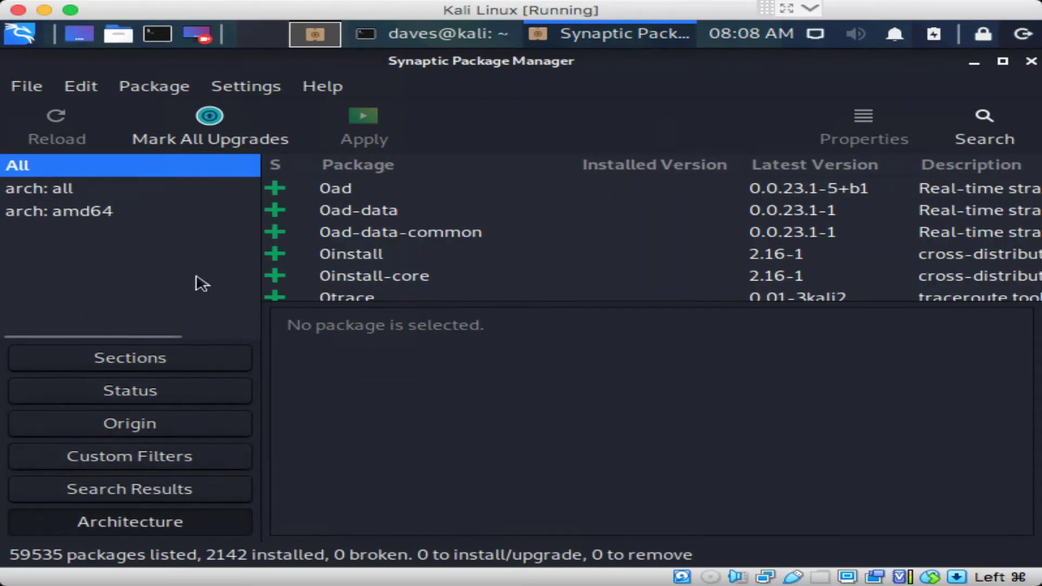
left_click(30, 87)
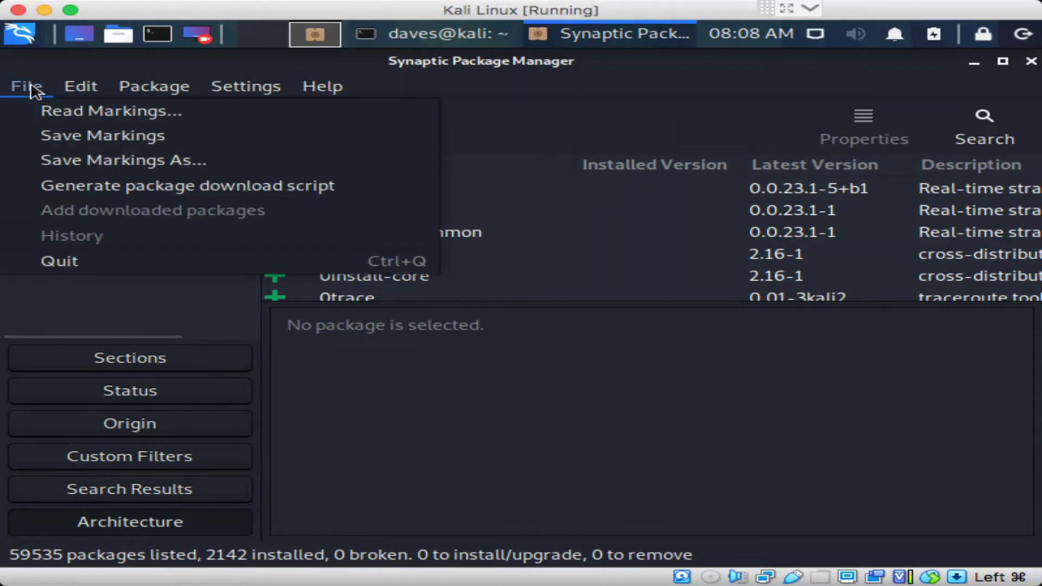
left_click(101, 268)
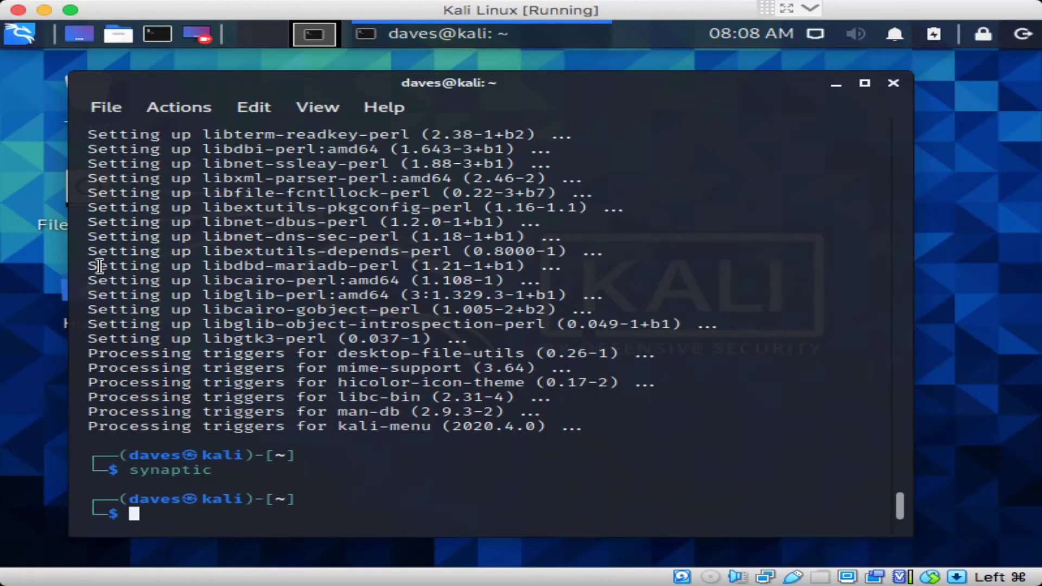
type("exit")
key("Return")
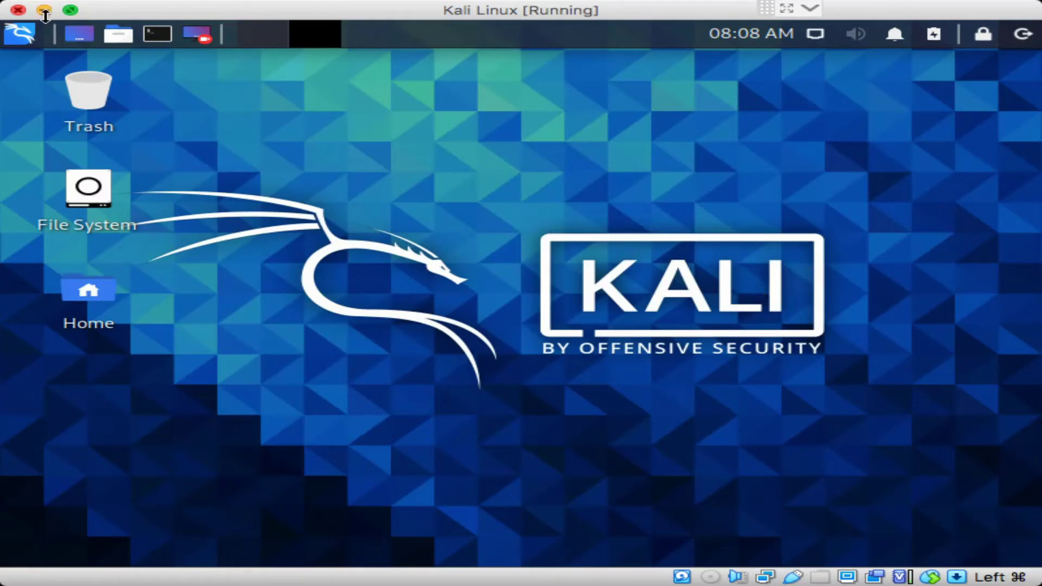
Launch Synaptic Package Manager by searching 'sy' in the Kali menu and authenticating with the password
left_click(14, 33)
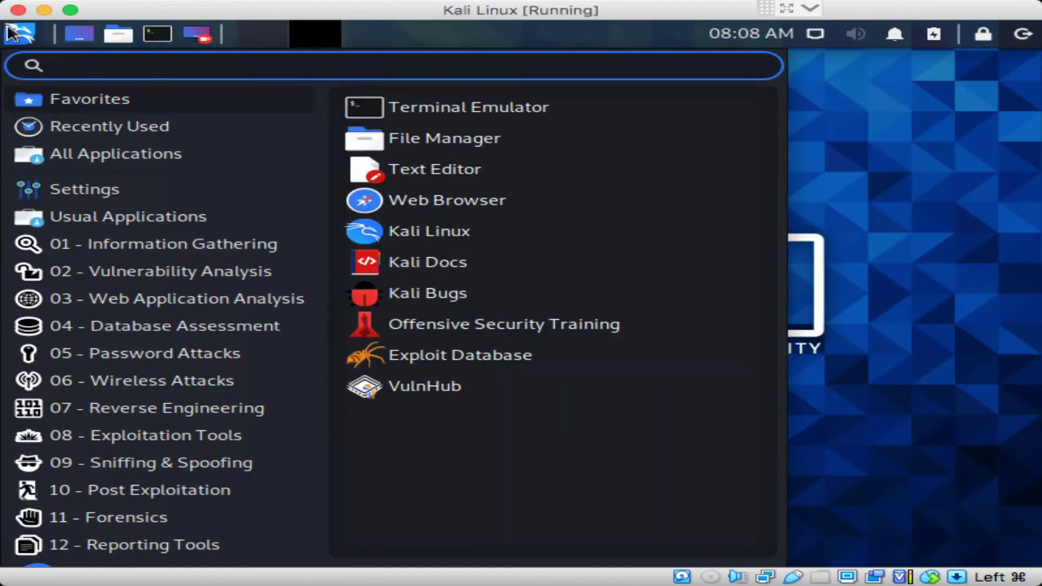
type("s")
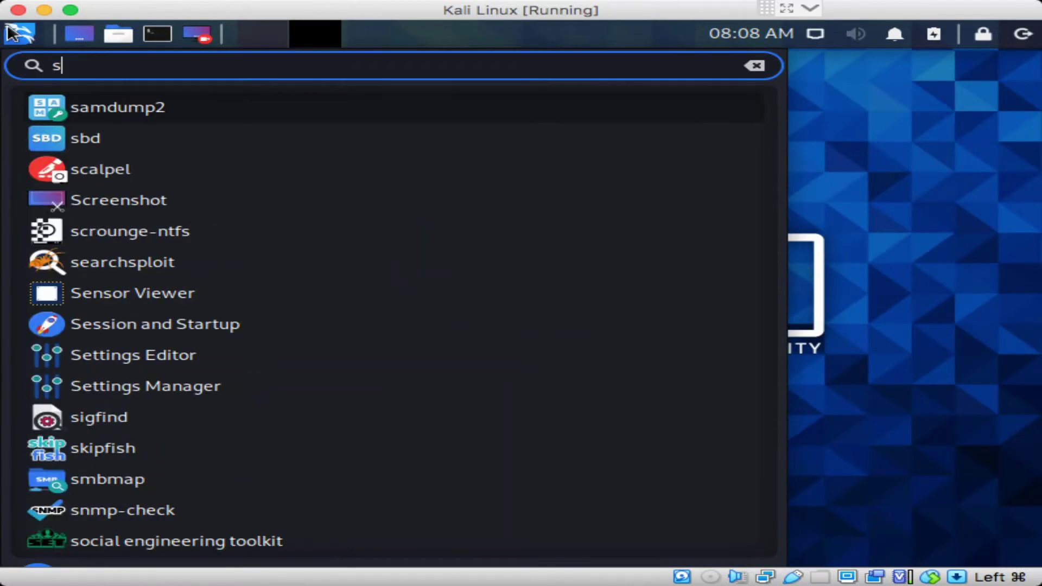
type("y")
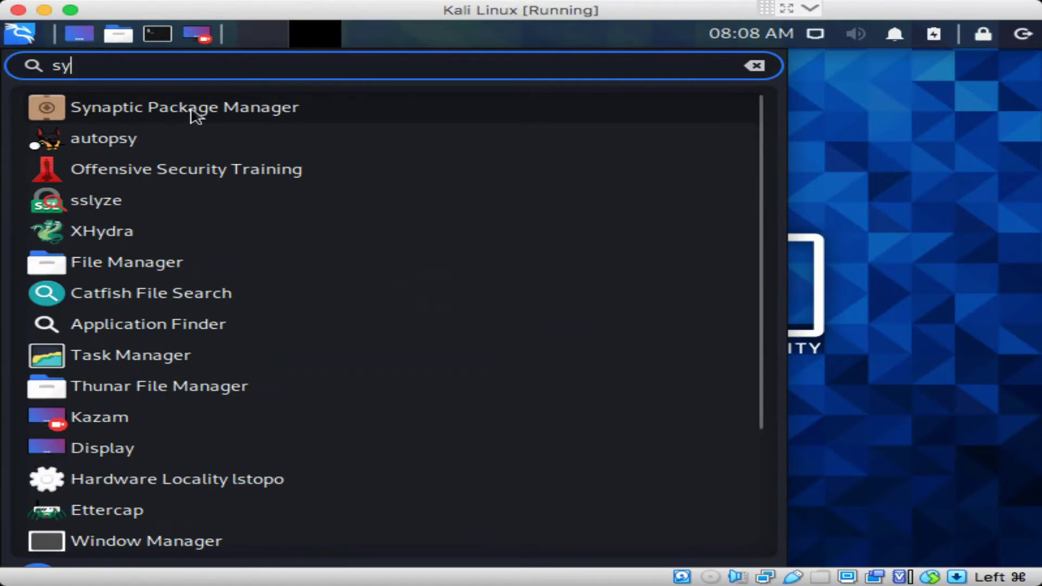
left_click(195, 111)
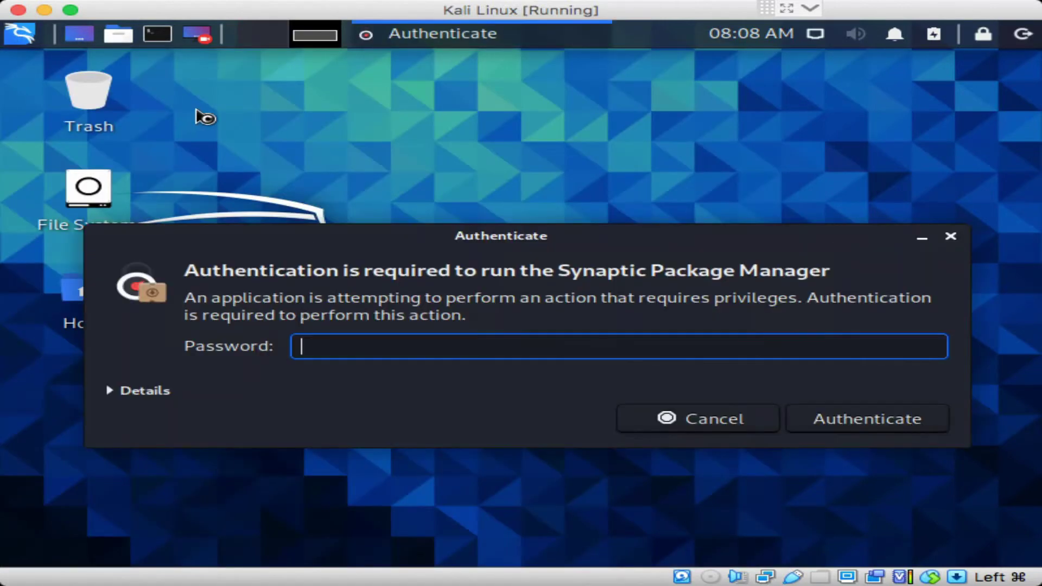
key("Return")
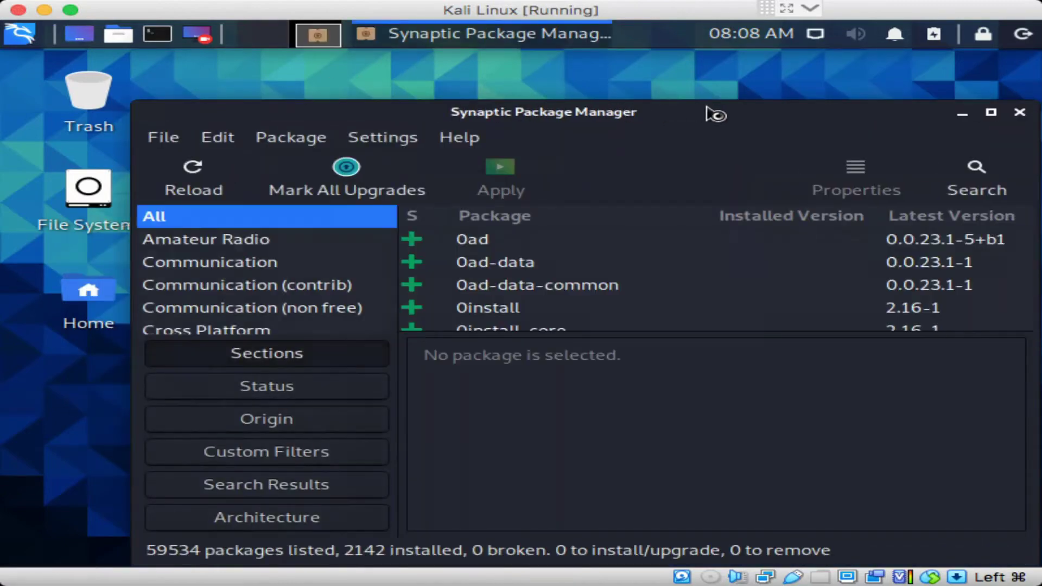
Dismiss Synaptic's Quick Introduction, shift the window left, browse the section list, then close Synaptic
left_click(983, 476)
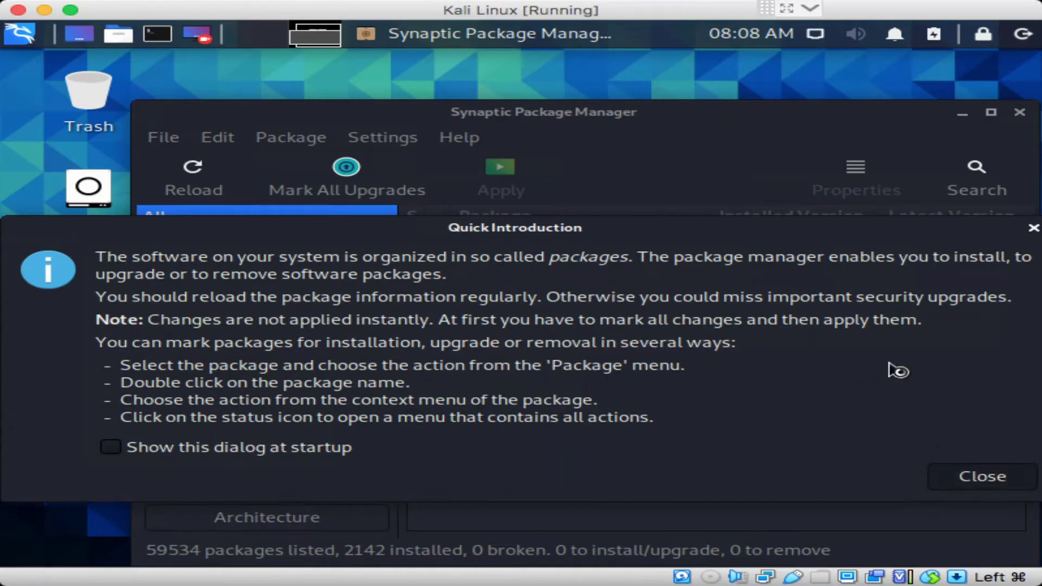
left_click_drag(686, 107, 622, 90)
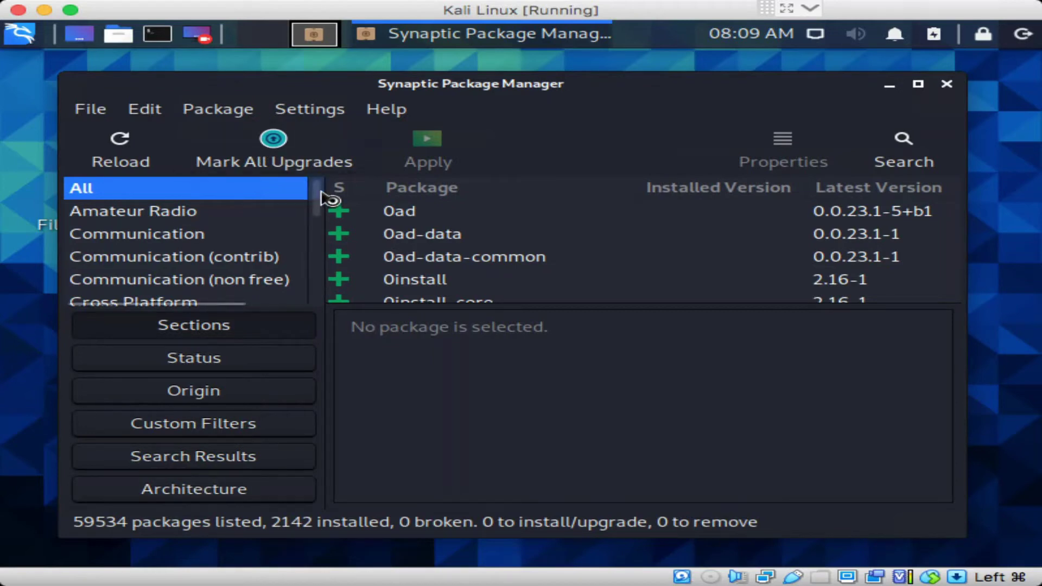
left_click_drag(322, 191, 321, 296)
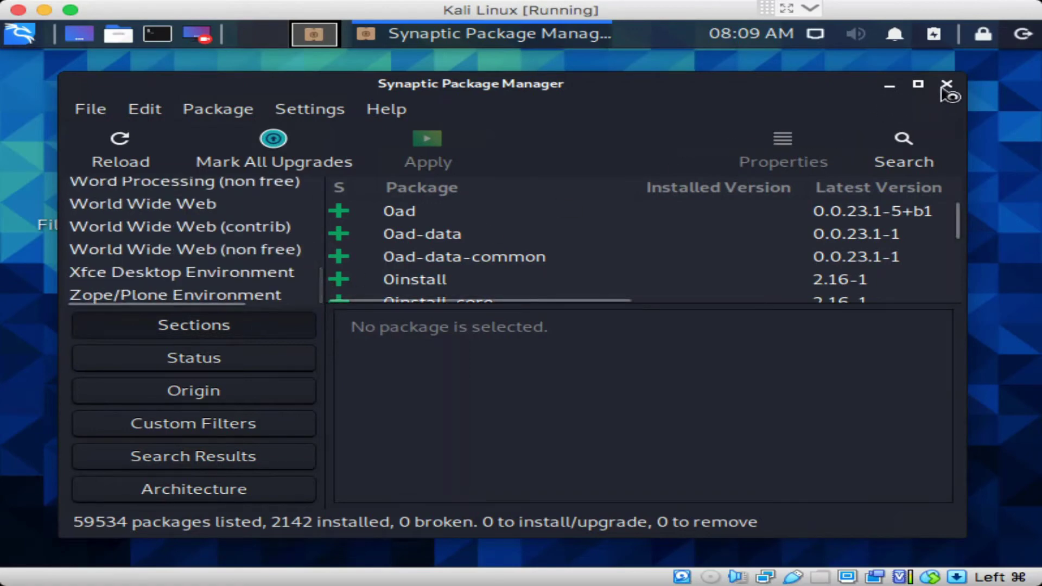
left_click(947, 85)
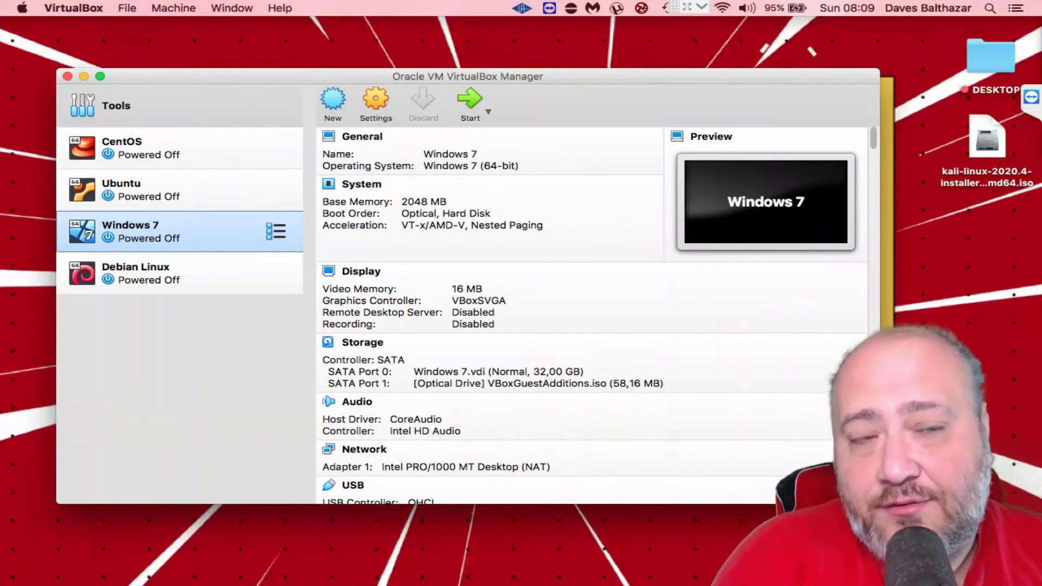
Select the Kali Linux 2020.4 installer ISO on the Mac desktop
left_click(994, 140)
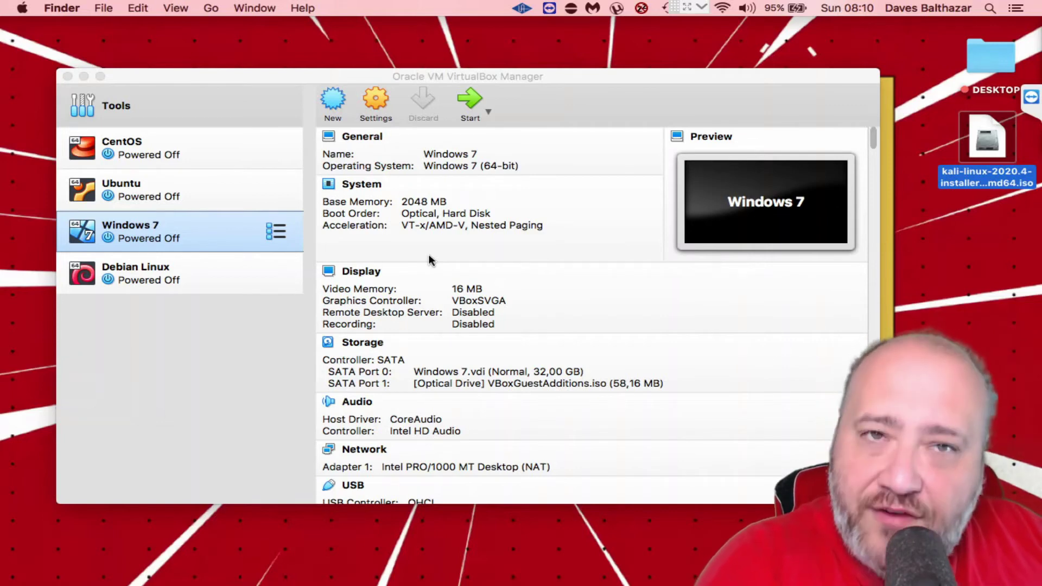
Start a new virtual machine named 'Kali Linux'
left_click(336, 107)
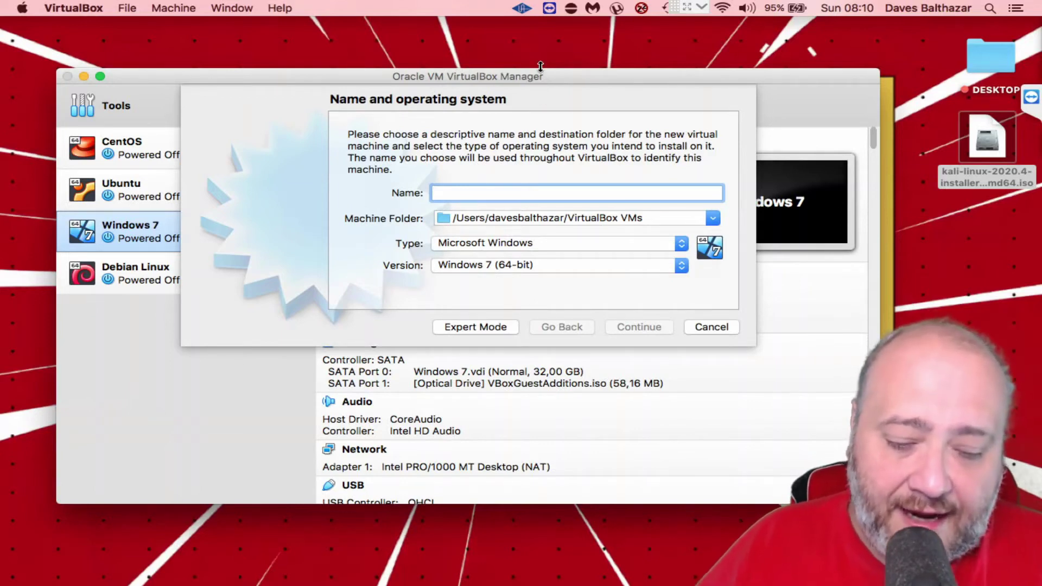
type("Kali Li")
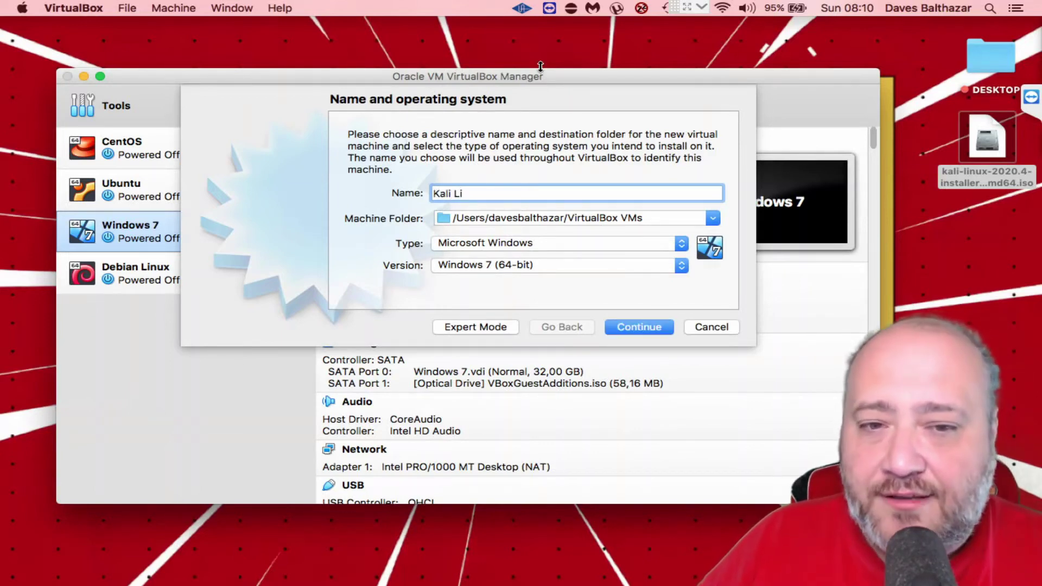
type("nux")
key("Tab")
key("shift+Tab")
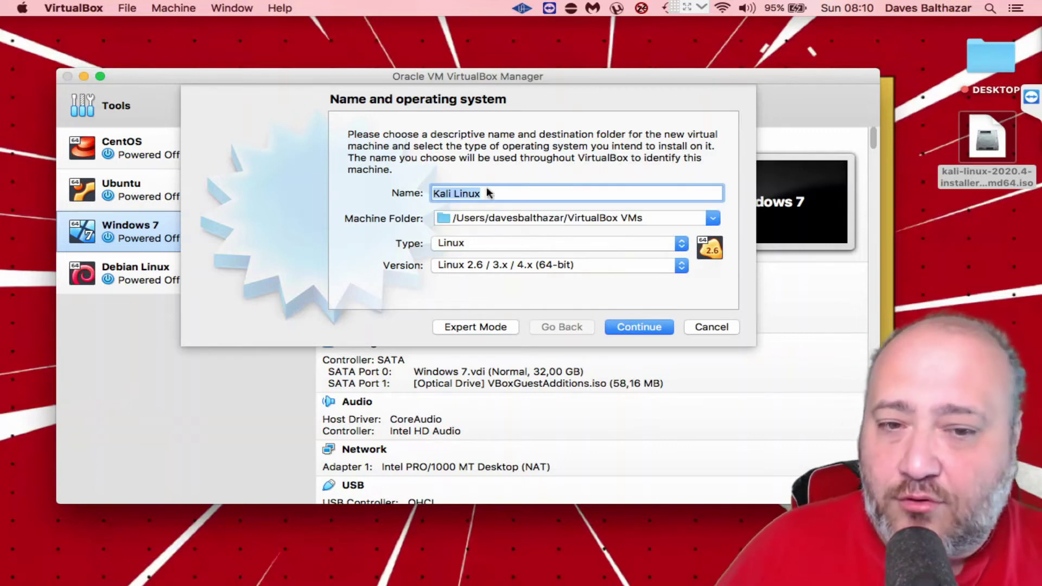
left_click(638, 327)
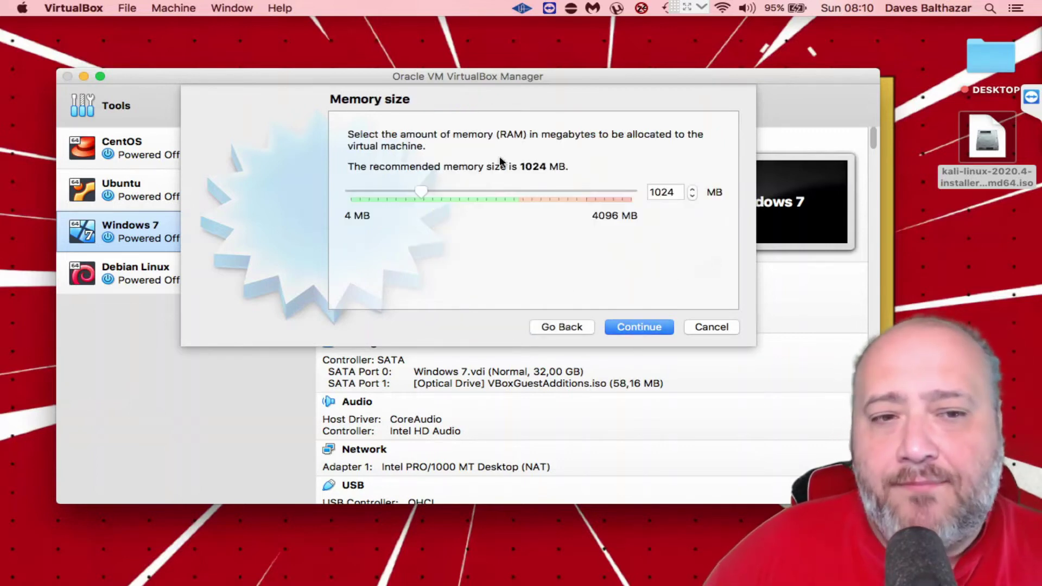
Give it 2048 MB memory and a 128 GB dynamically allocated VDI disk, and create it
double_click(679, 193)
type("204")
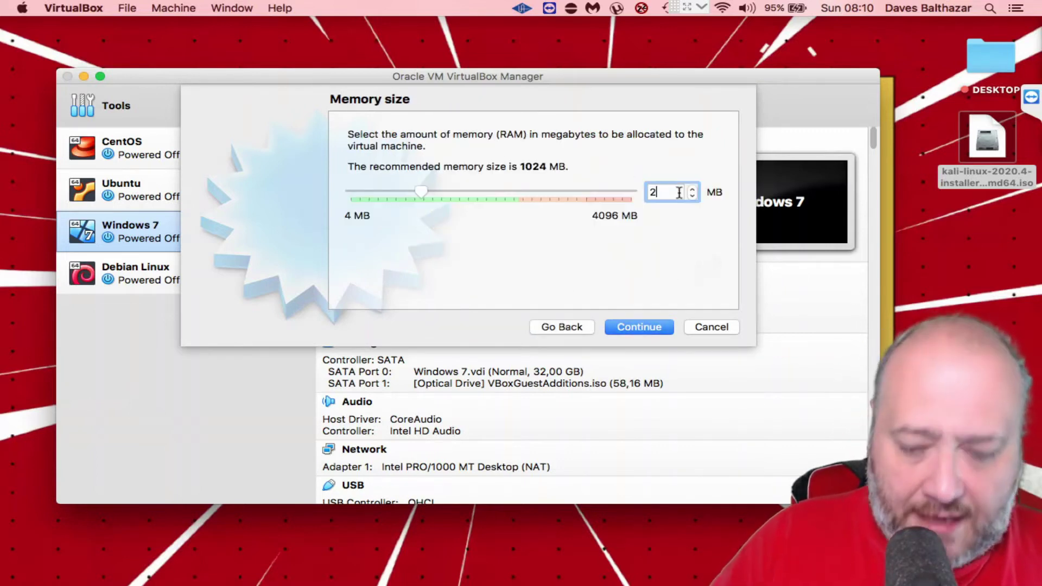
left_click(667, 333)
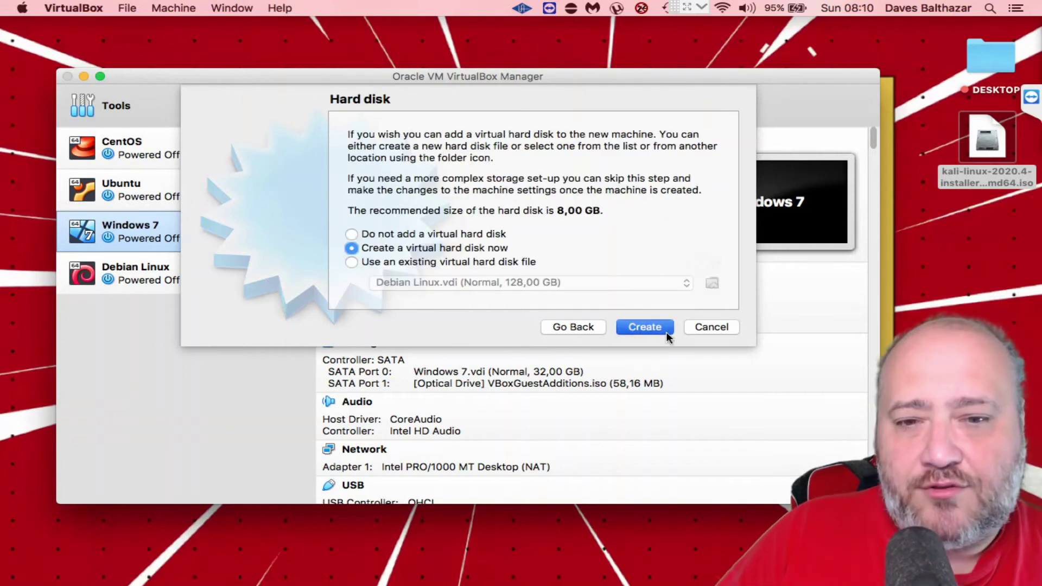
left_click(626, 392)
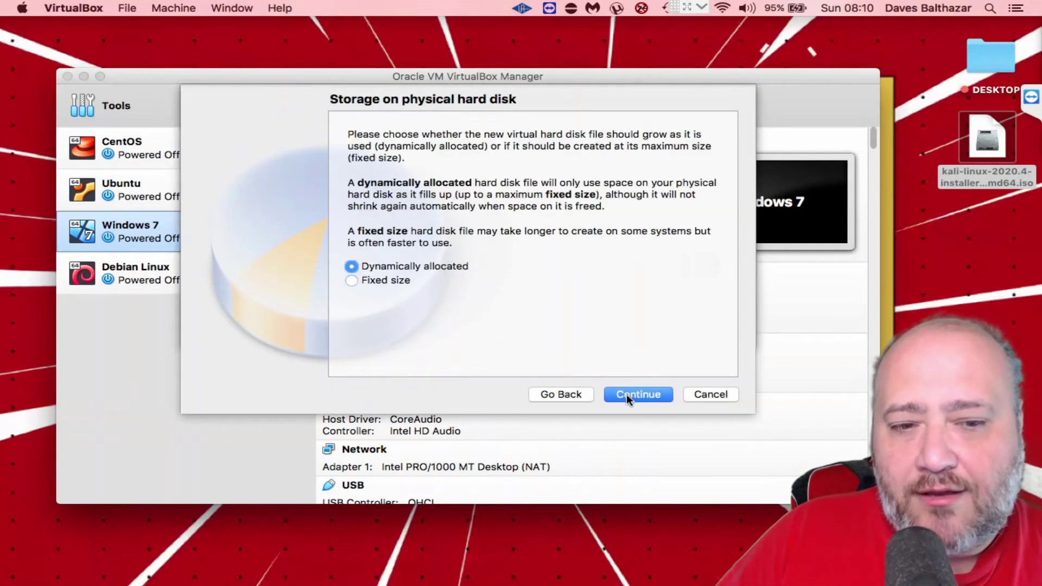
left_click(645, 398)
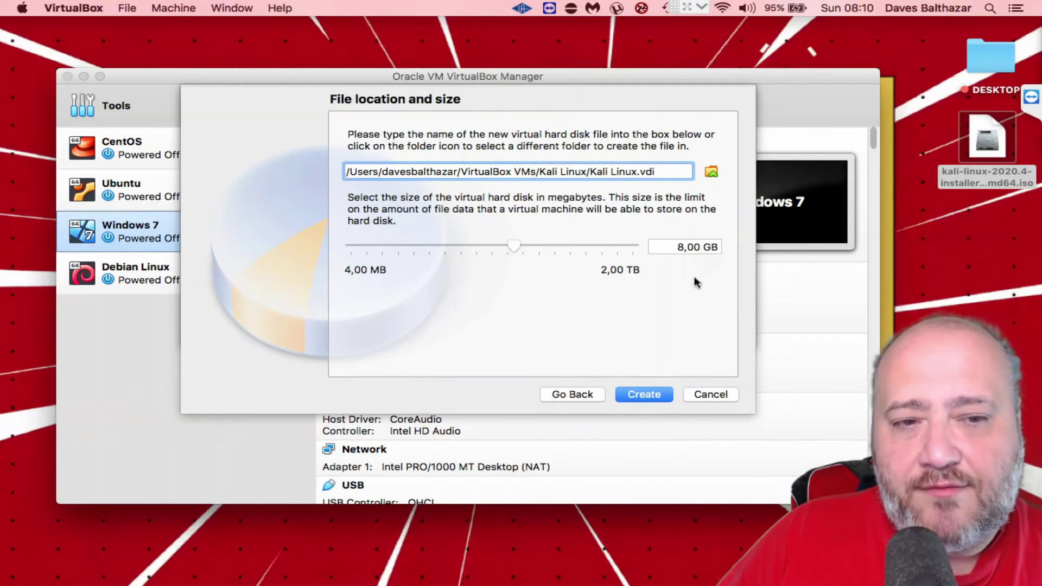
left_click(672, 248)
type("12")
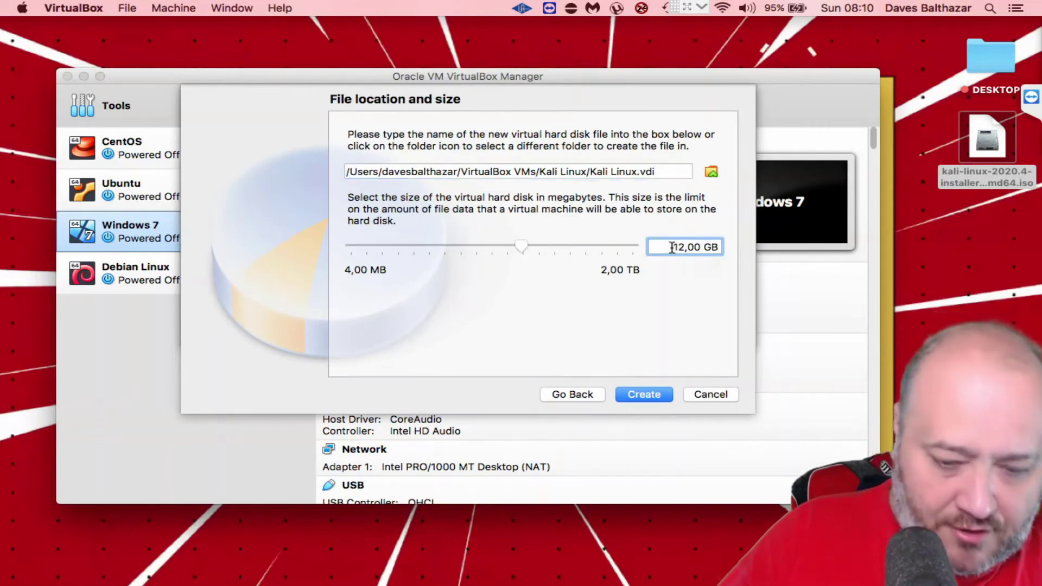
left_click(628, 394)
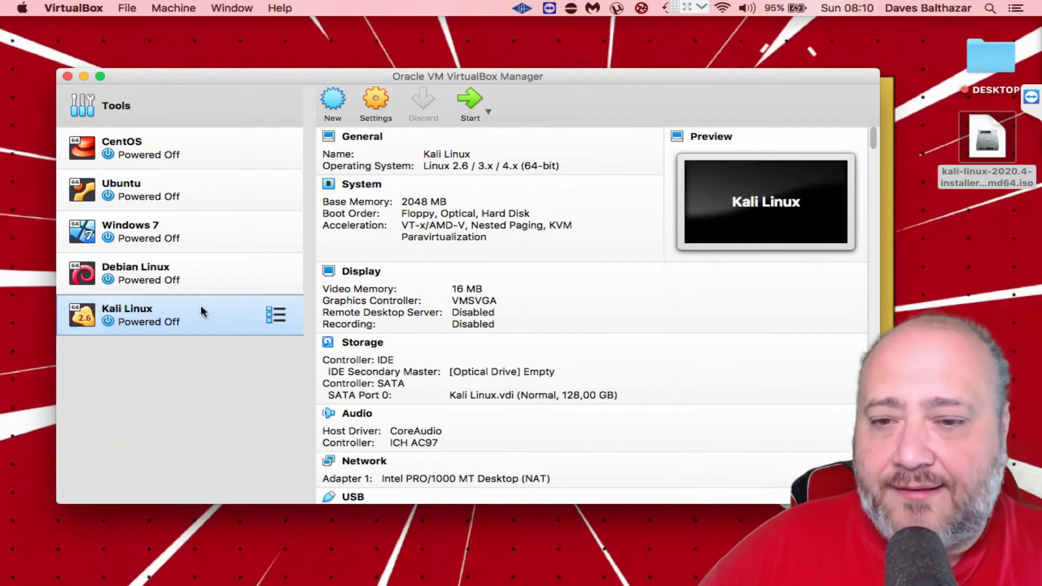
Open the Kali Linux VM's storage settings and the optical disk chooser for the empty drive
right_click(187, 311)
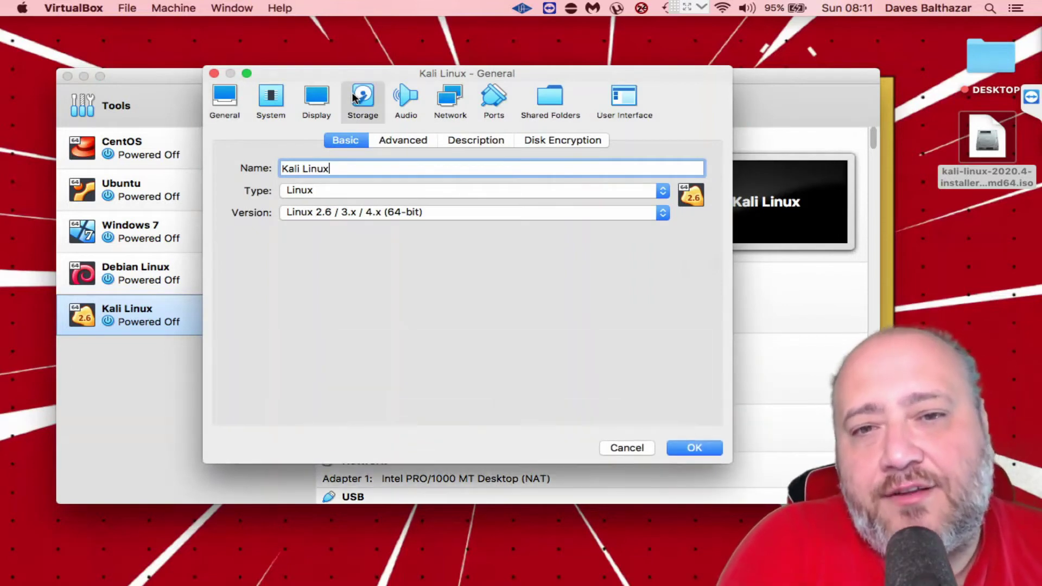
left_click(354, 98)
left_click(326, 182)
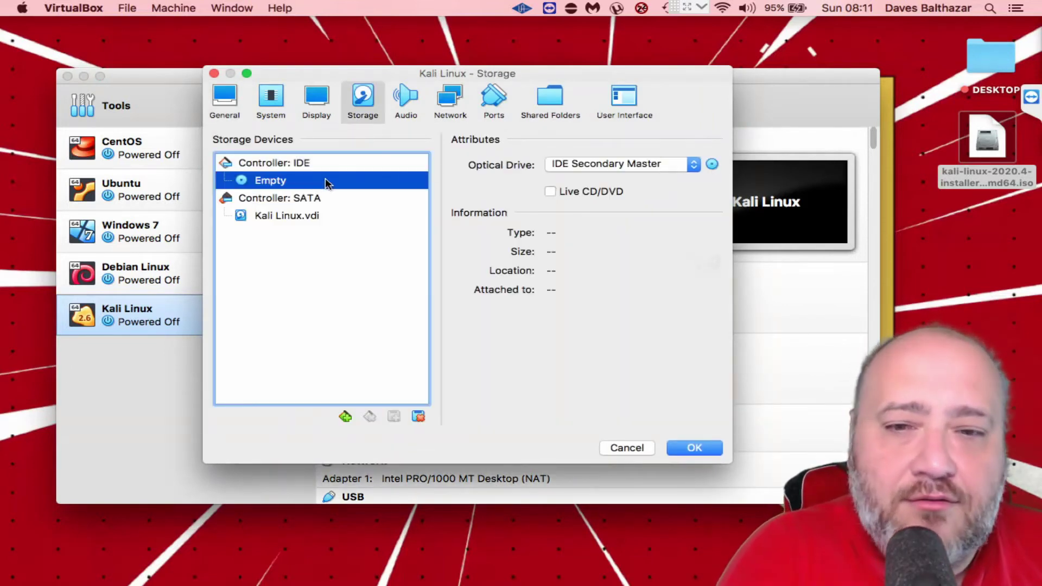
left_click(712, 164)
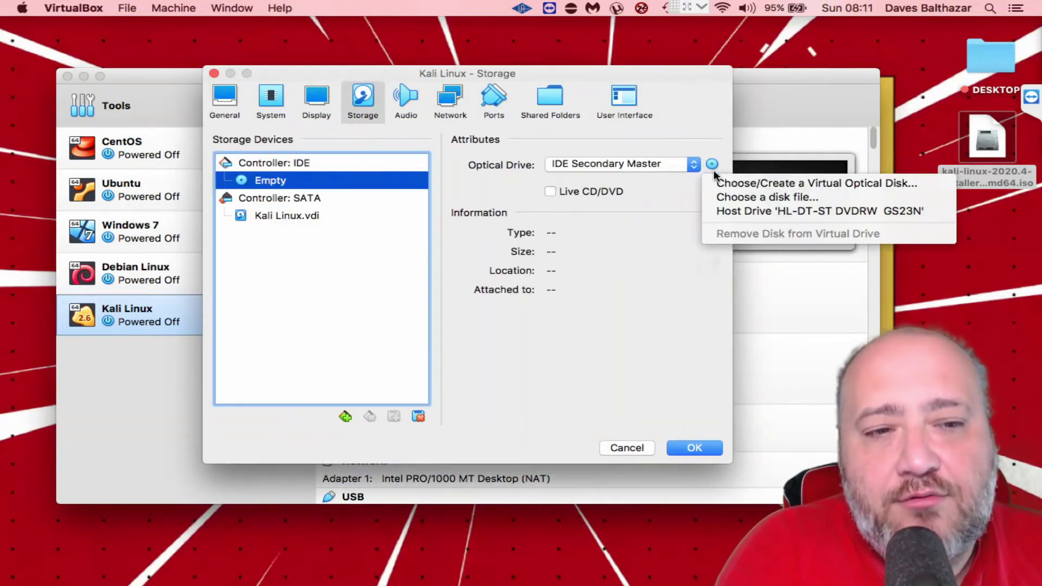
left_click(760, 184)
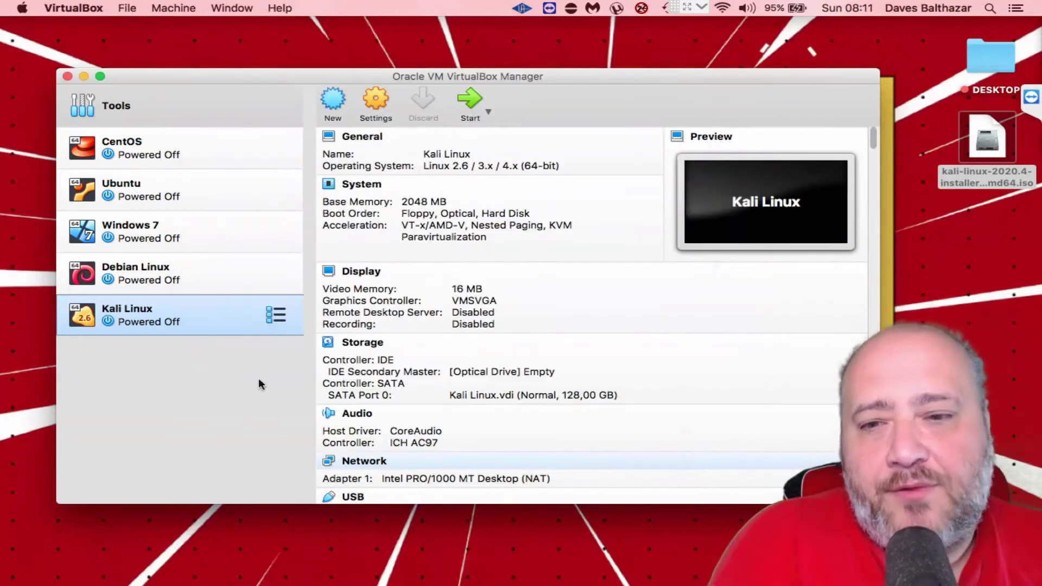
Attach kali-linux-2020.4-installer-amd64.iso to the empty optical drive, save, and start the VM
left_click(376, 101)
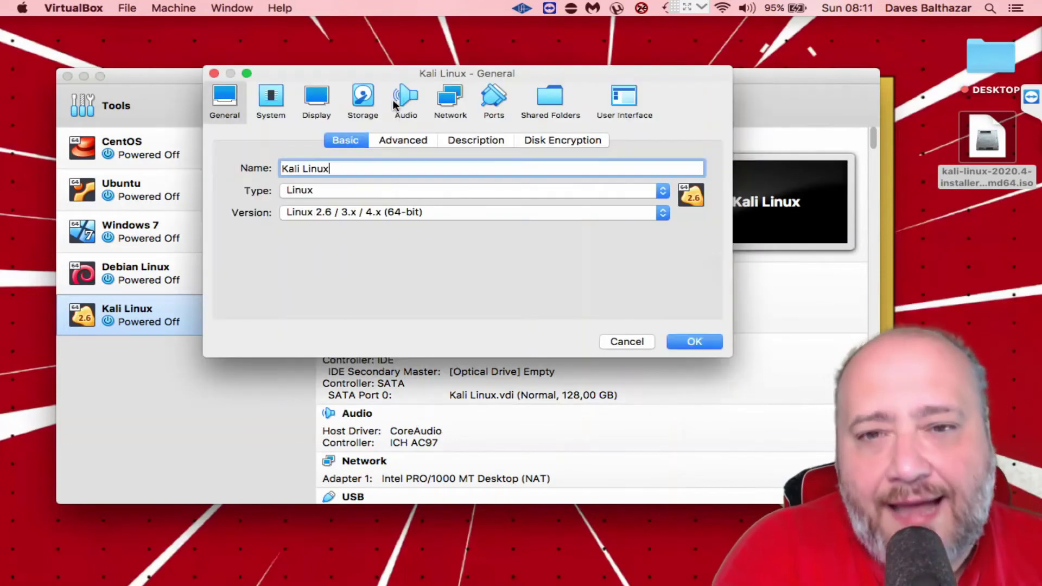
left_click(367, 108)
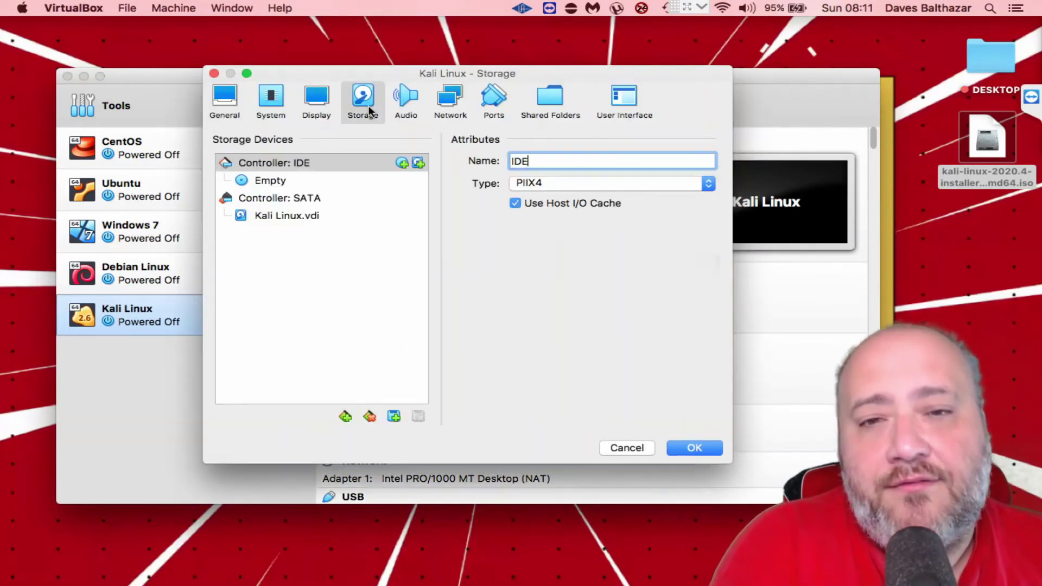
left_click(282, 183)
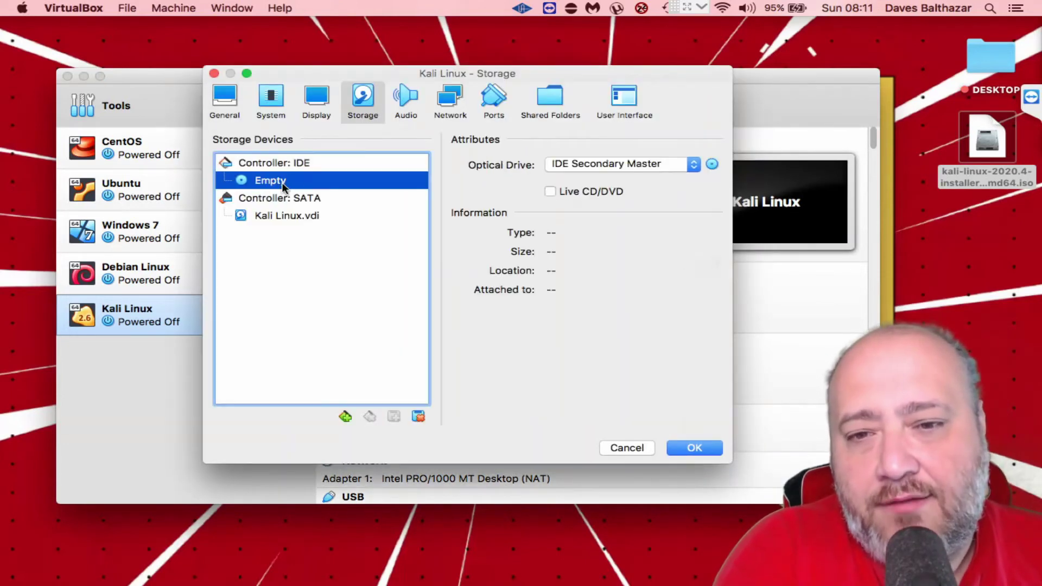
left_click(712, 164)
left_click(728, 182)
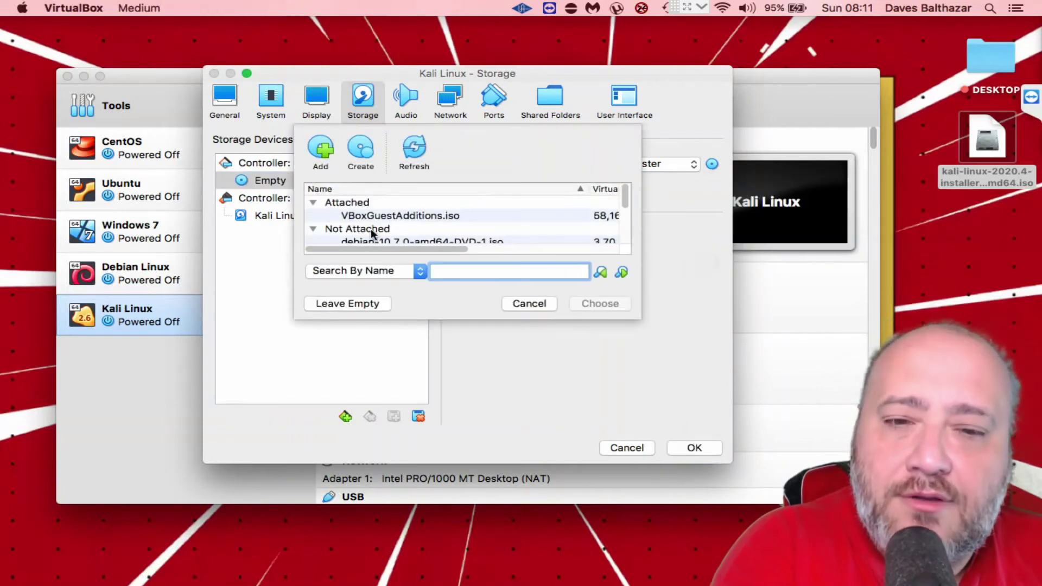
left_click(319, 156)
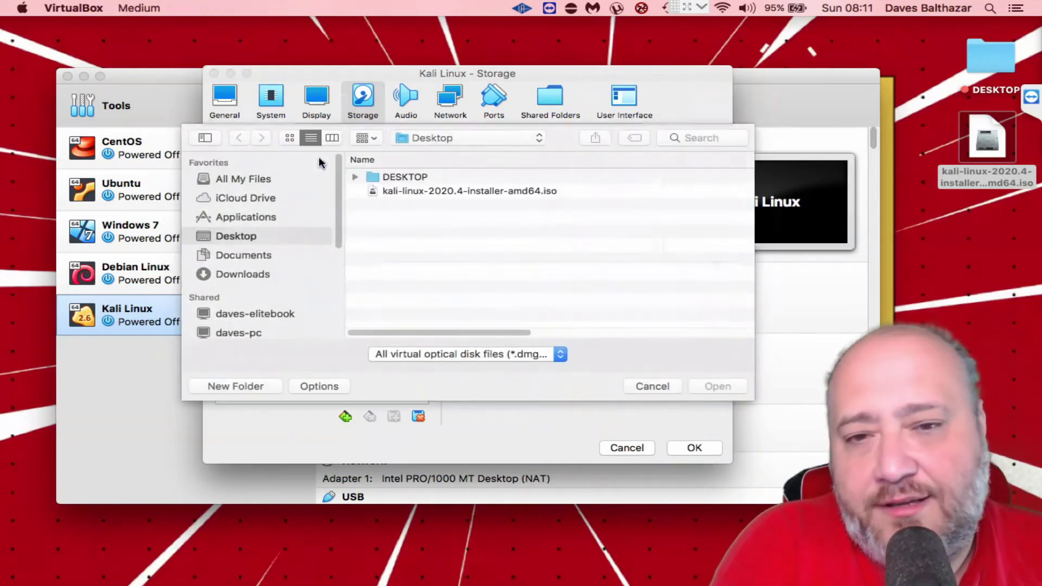
double_click(407, 191)
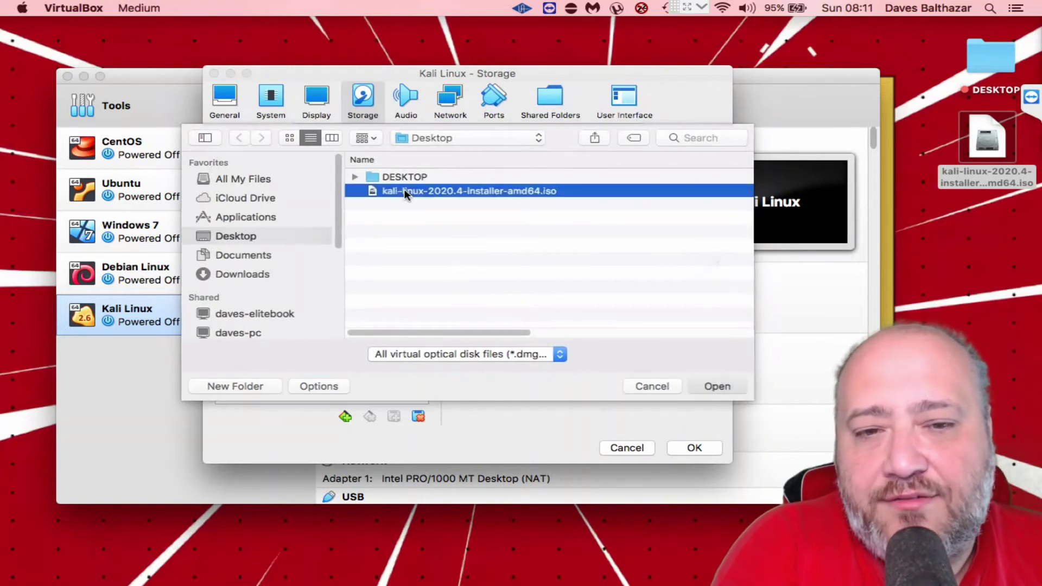
left_click(598, 304)
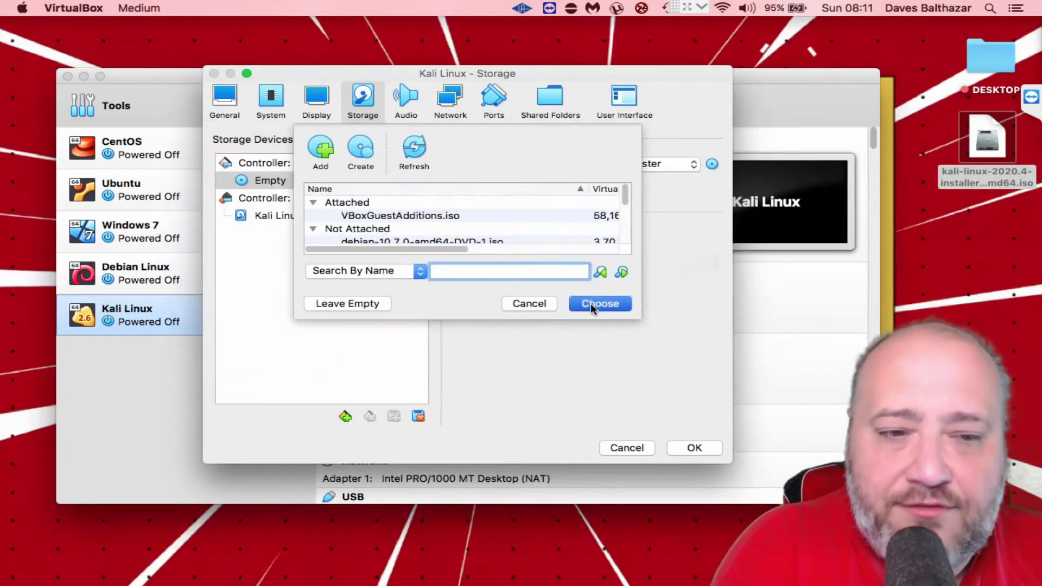
left_click(695, 449)
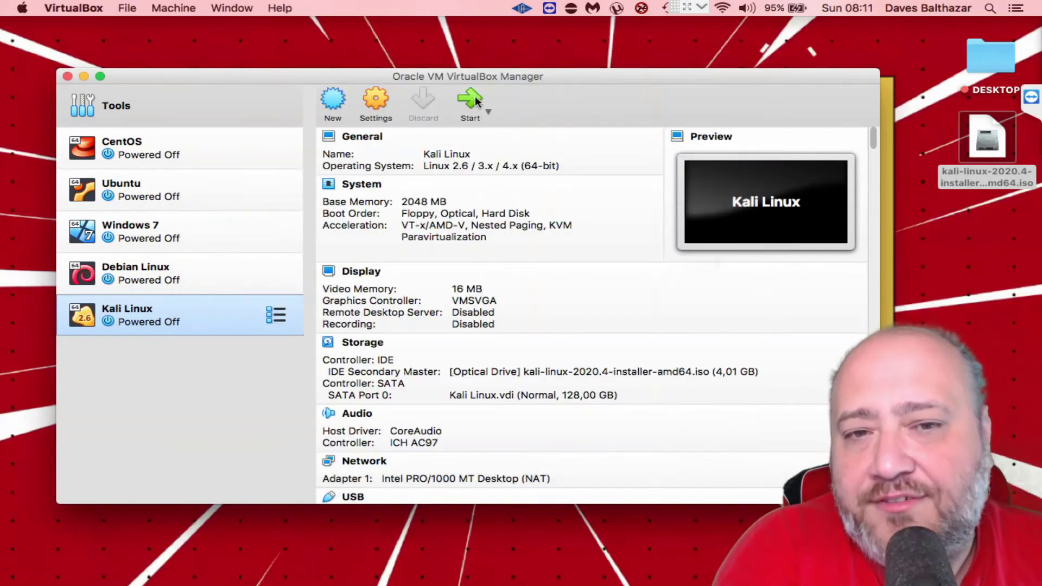
left_click(473, 100)
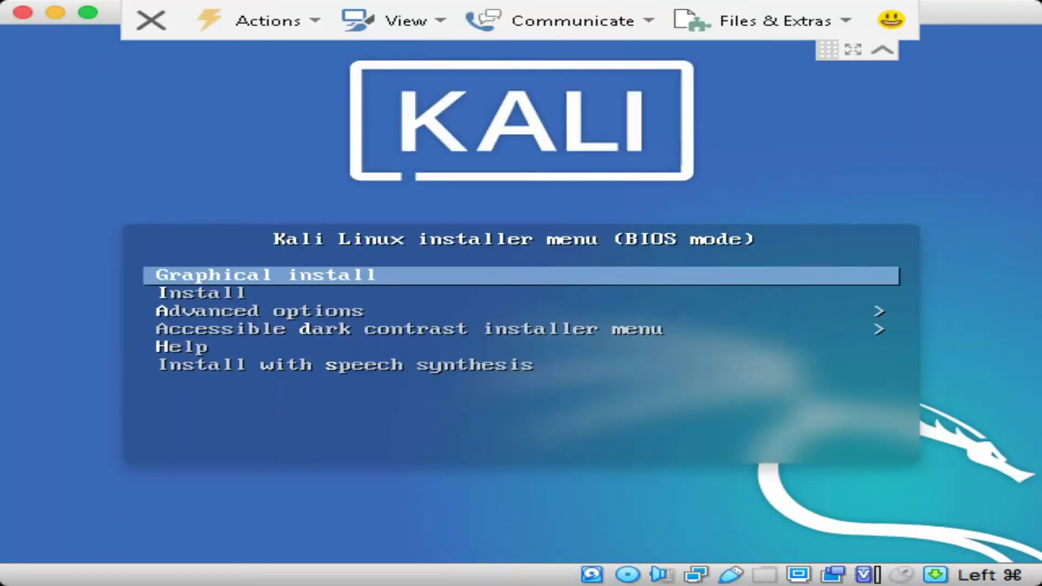
In the Kali boot menu, browse the options and launch Graphical install
left_click(883, 50)
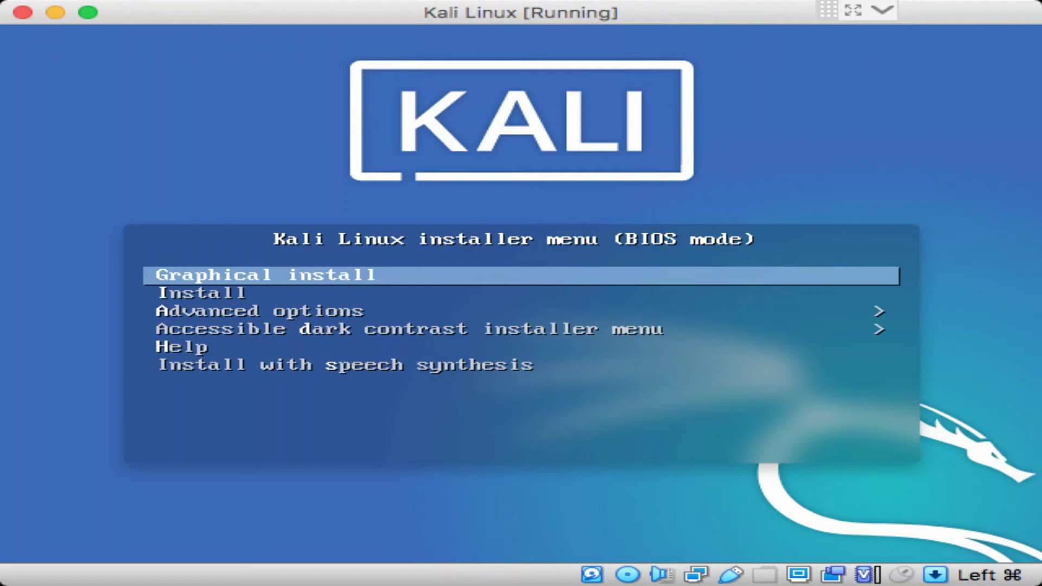
key("Down")
key("Down")
key("Down")
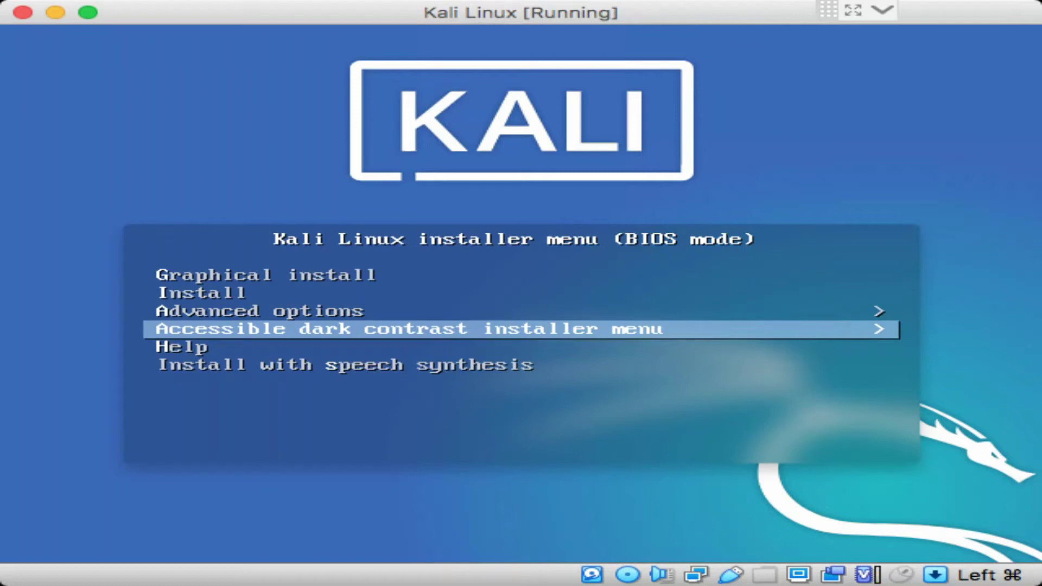
key("Down")
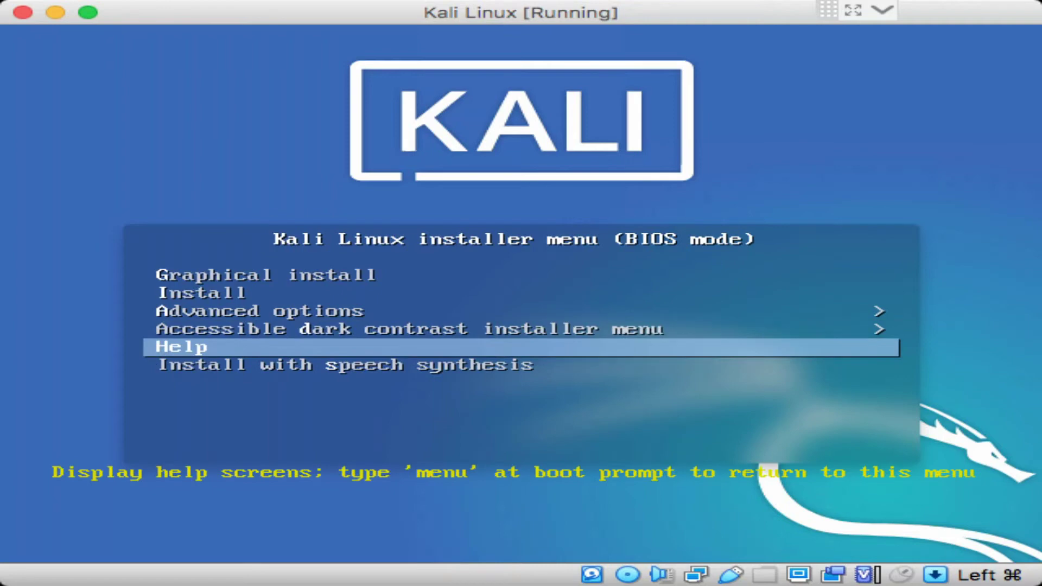
key("Down")
key("Up")
key("Up")
key("Up")
key("Up")
key("Up")
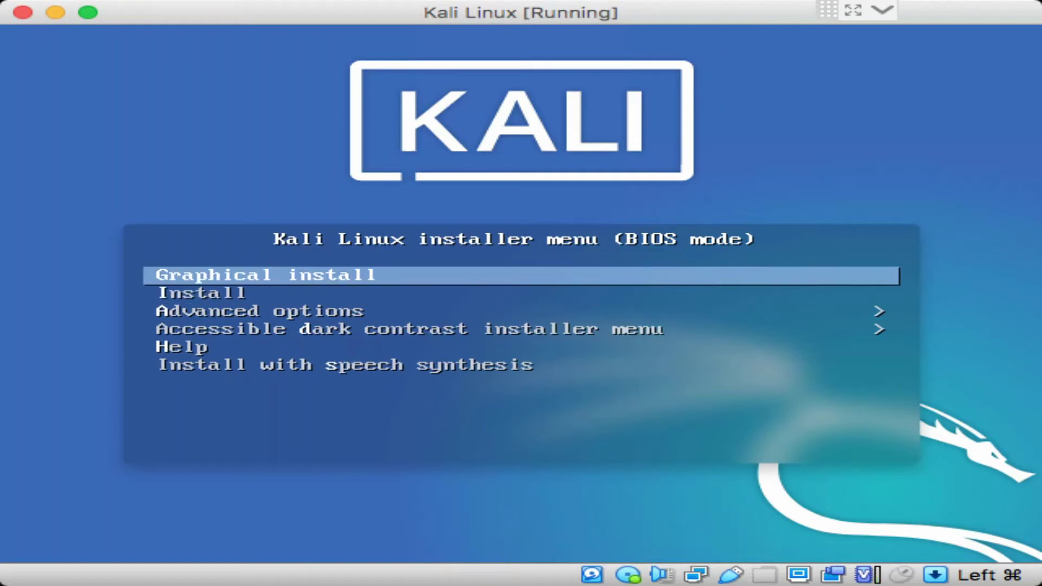
key("Return")
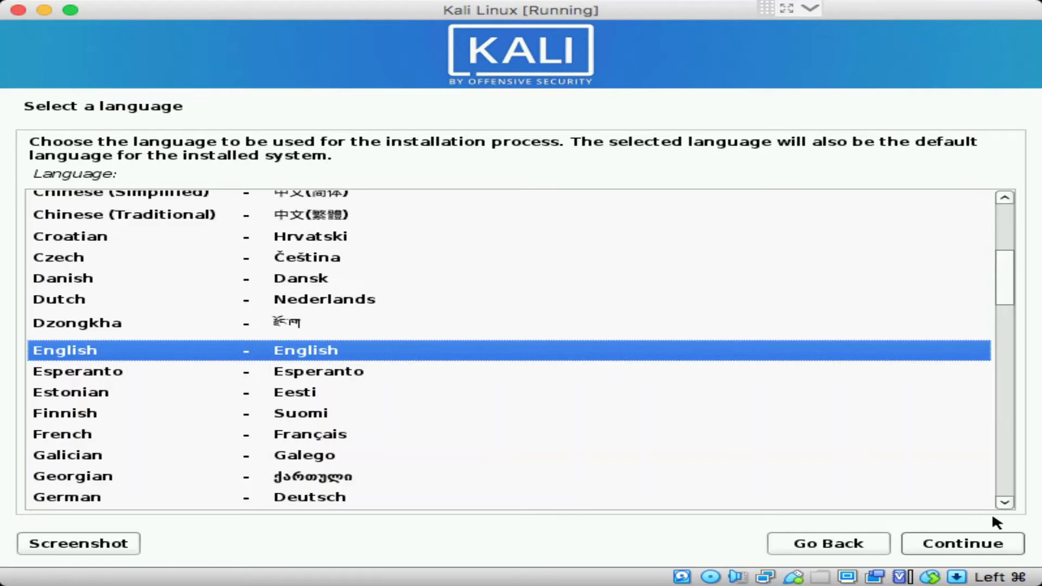
Keep English, choose United States as the location, and accept the American English keyboard
left_click(981, 546)
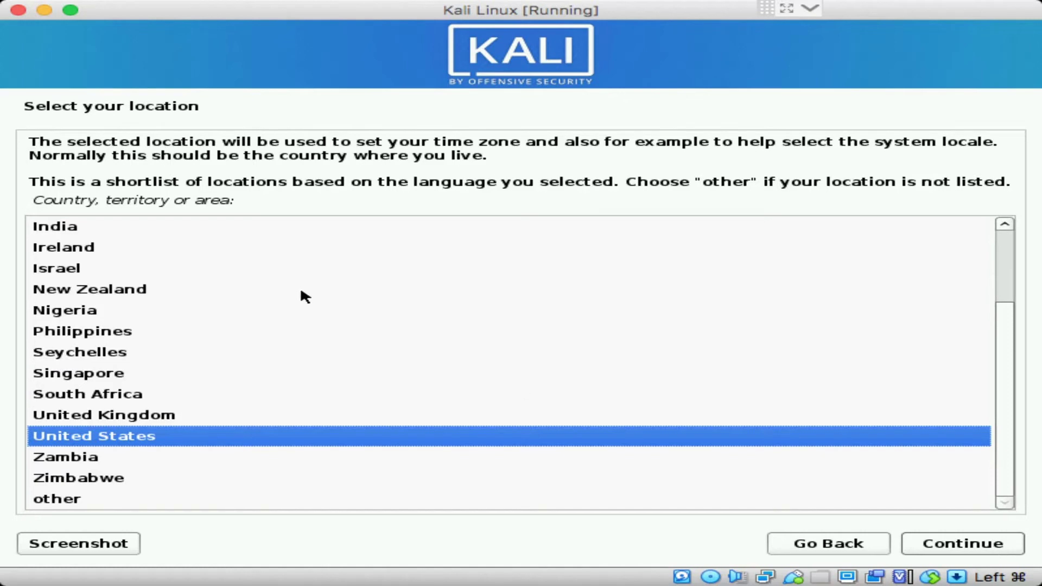
scroll(304, 296, "up", 2)
scroll(304, 296, "down", 2)
scroll(304, 296, "up", 2)
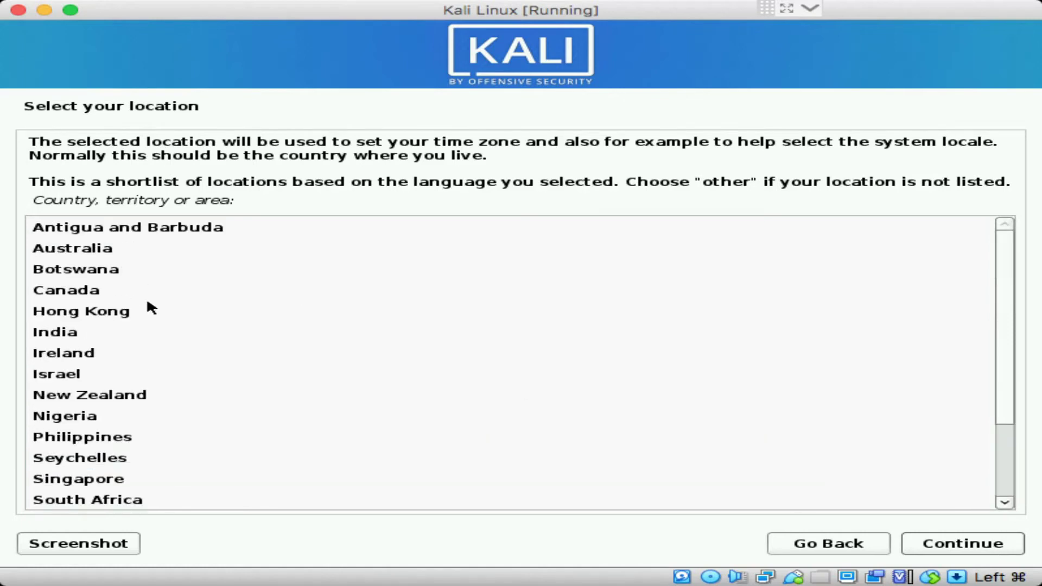
type("bb")
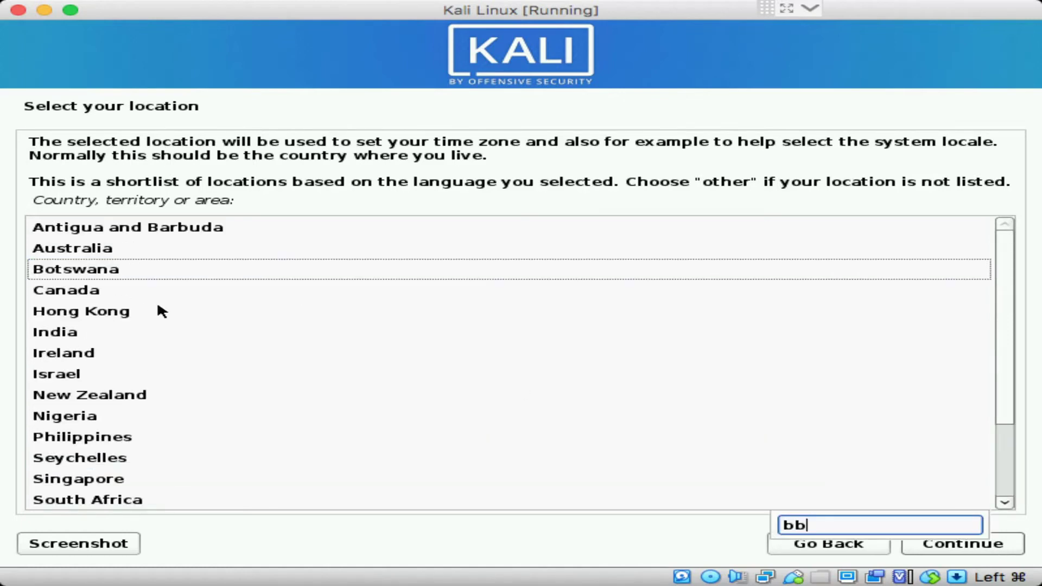
key("BackSpace")
type("ras")
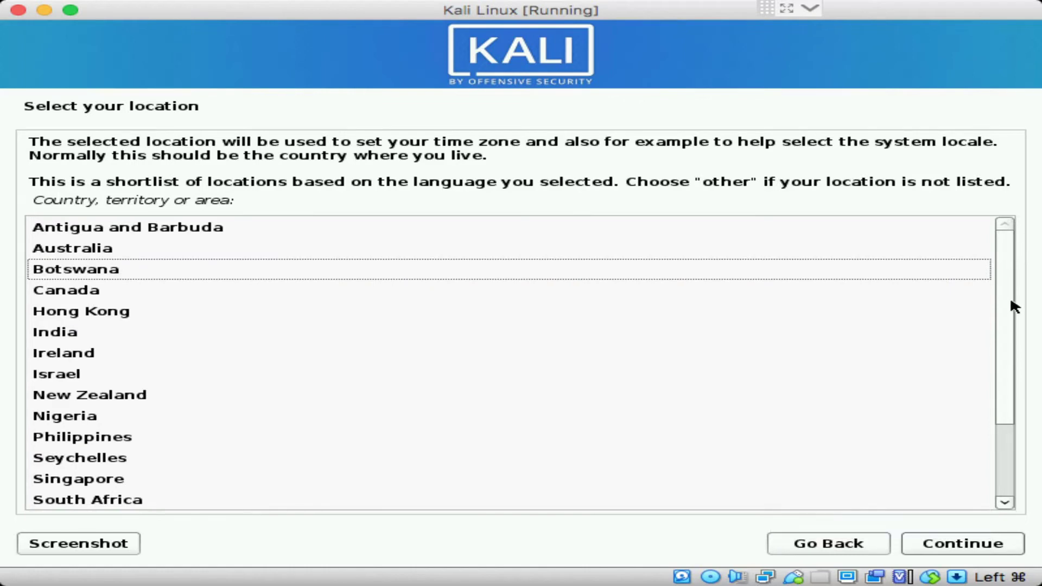
scroll(985, 390, "down", 2)
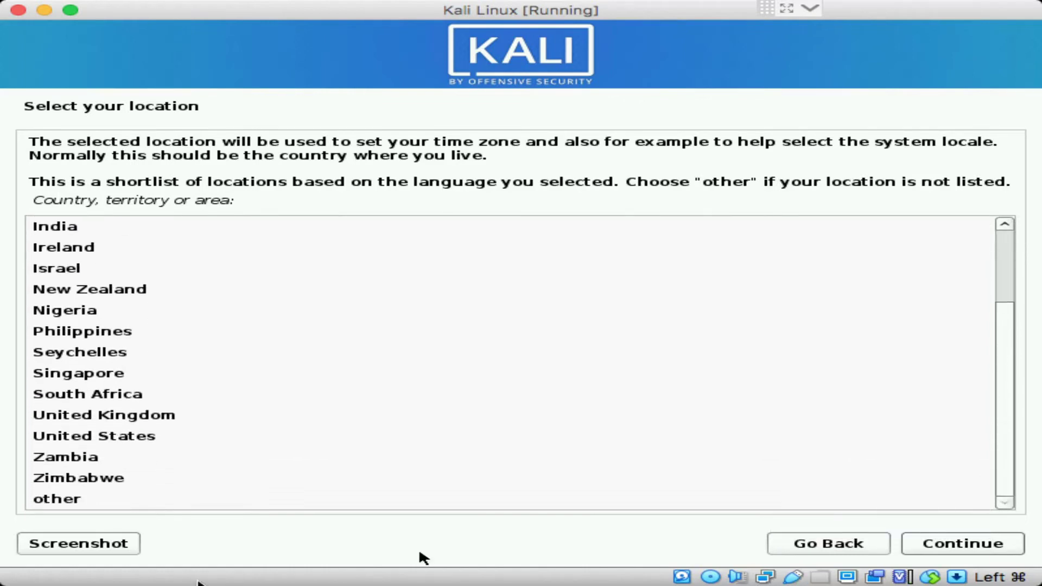
left_click(162, 430)
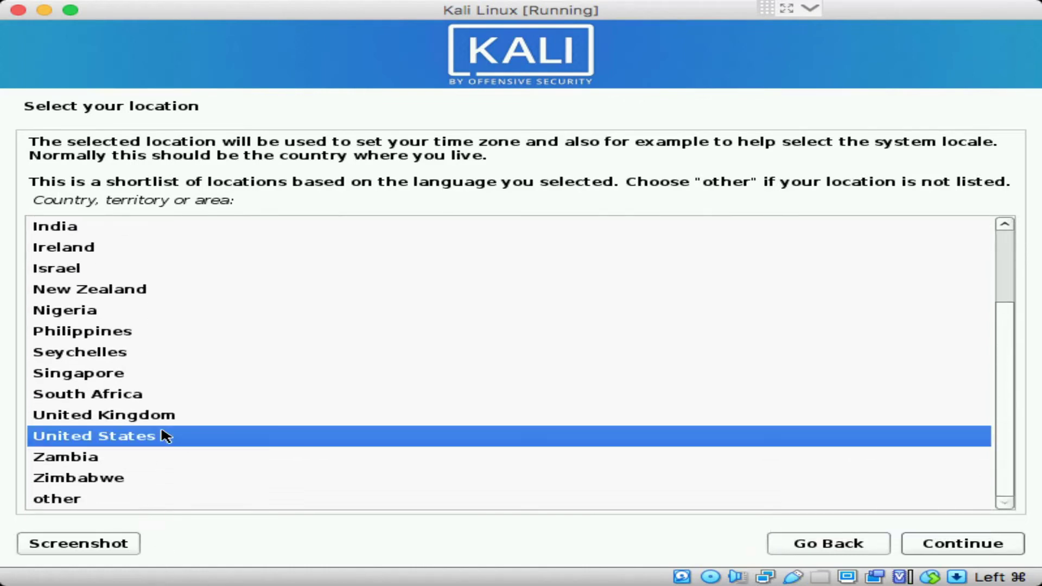
left_click(927, 546)
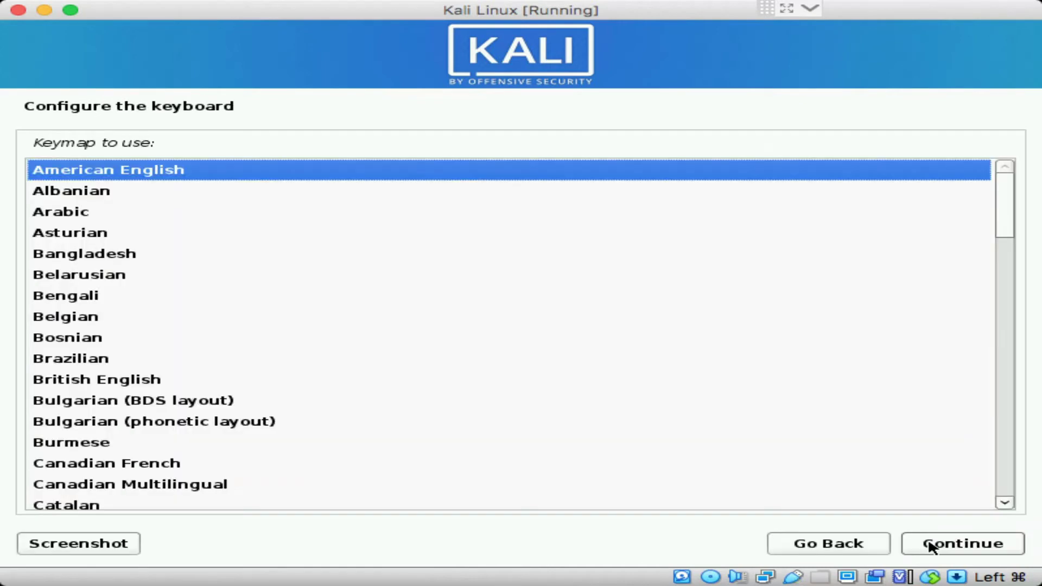
left_click(961, 543)
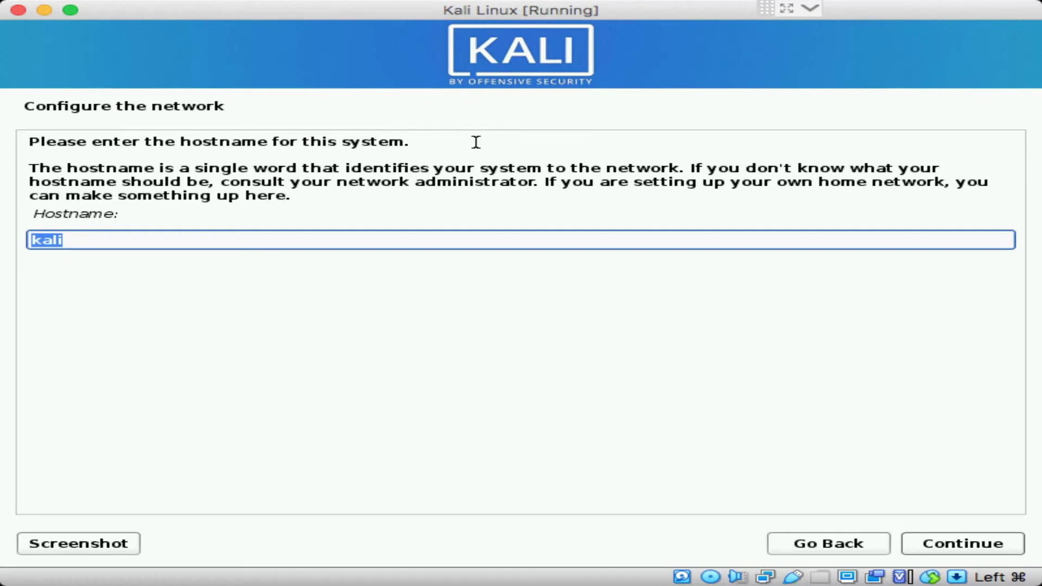
Keep hostname kali, leave the domain blank, and enter the new user's full name
left_click(1011, 544)
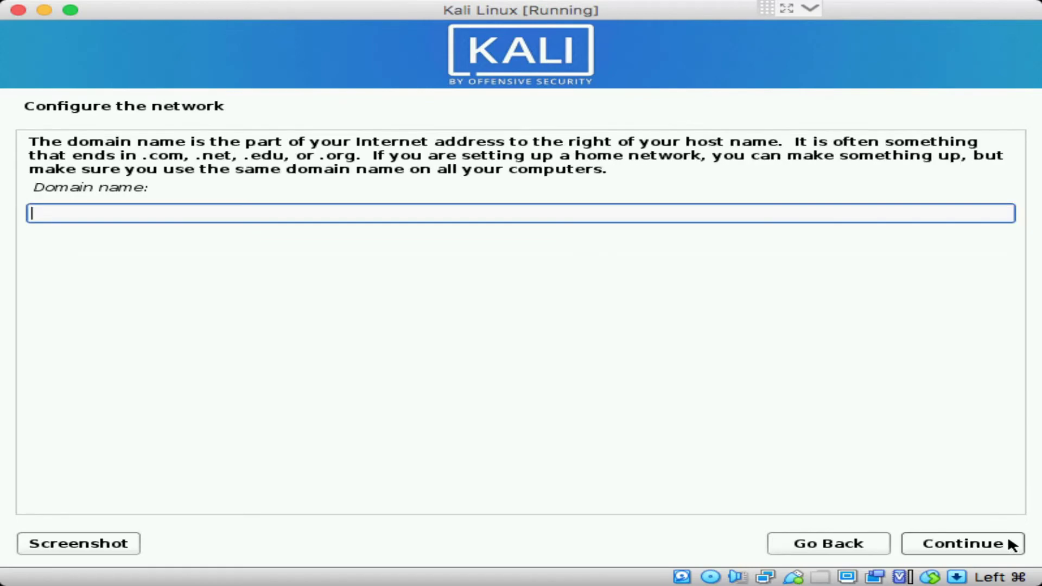
left_click(1011, 543)
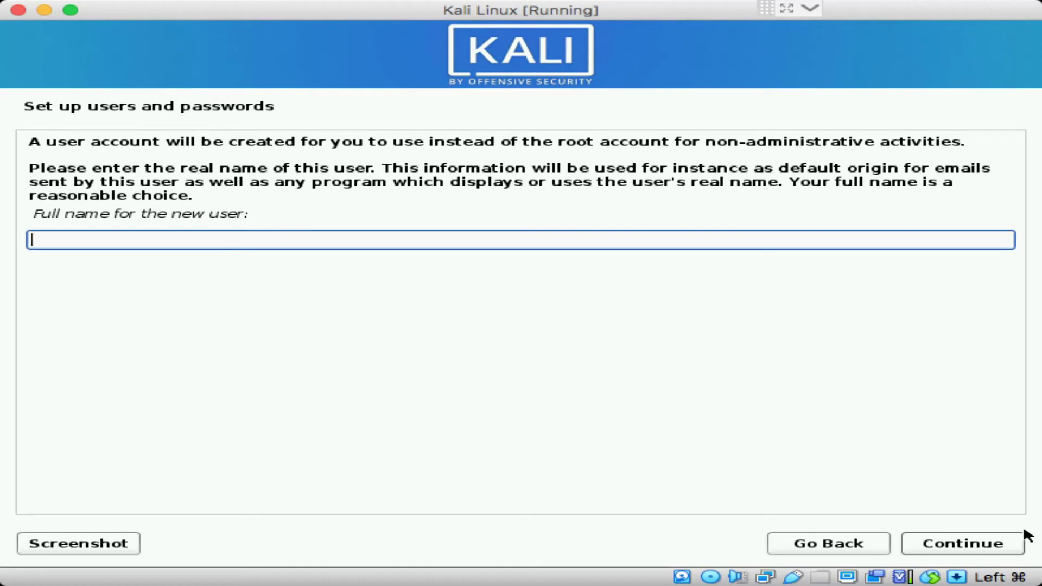
type("Daves Ba")
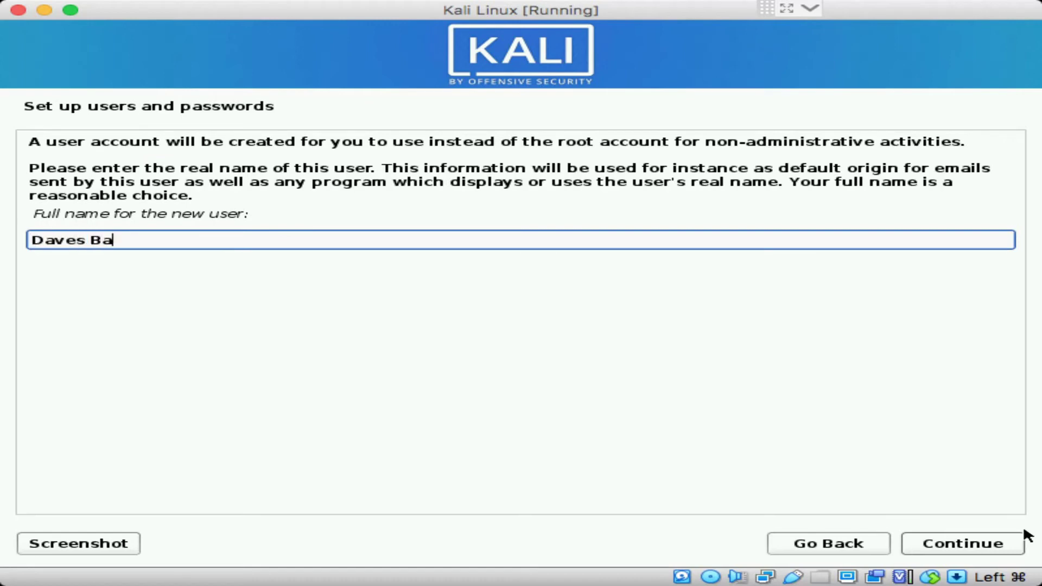
type("lthazar")
key("Tab")
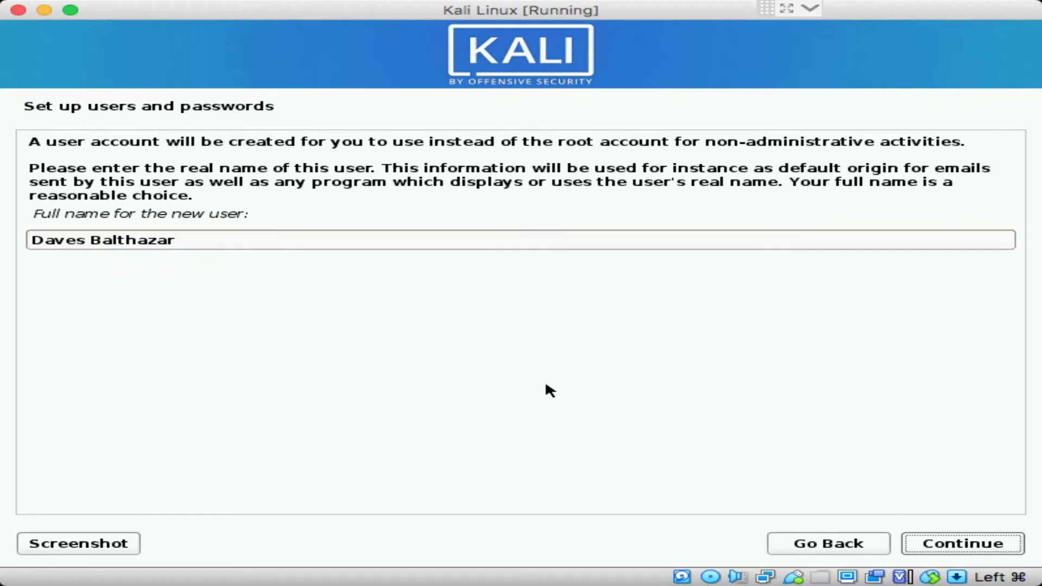
left_click(974, 544)
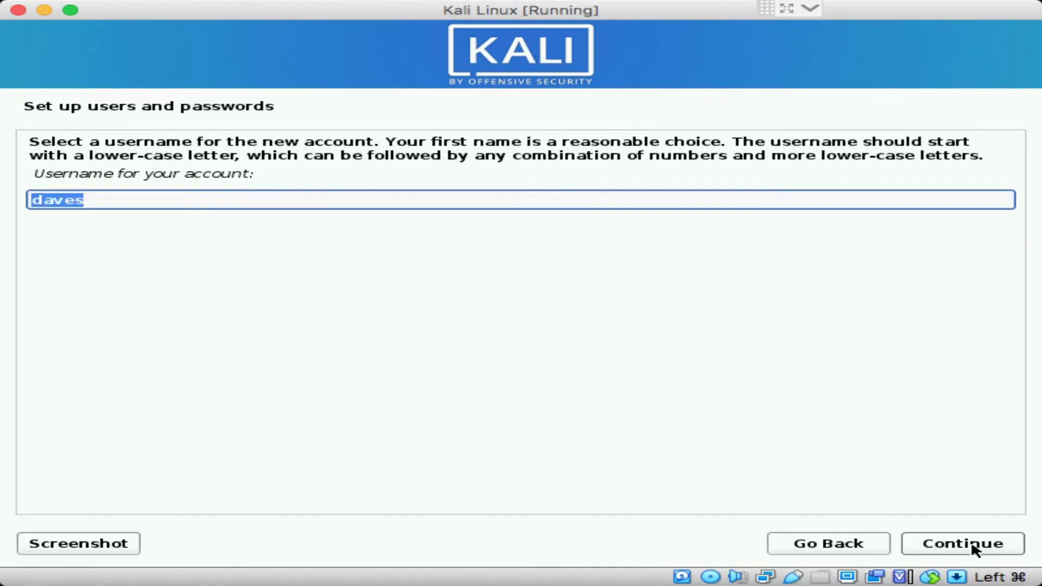
Accept the suggested username and set the user's password, entered twice
left_click(975, 548)
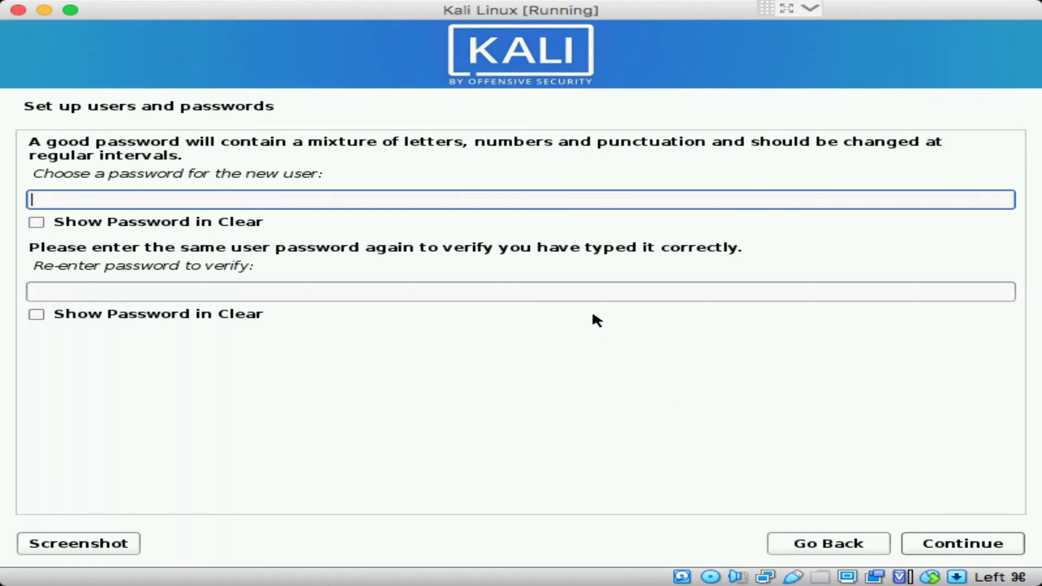
type("******")
key("Tab")
key("Tab")
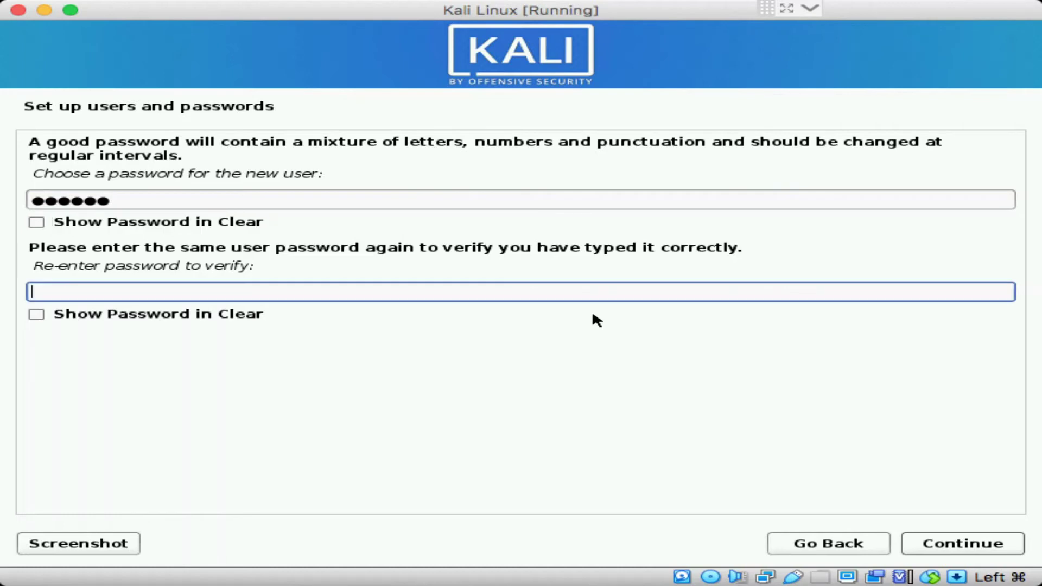
type("******")
key("Tab")
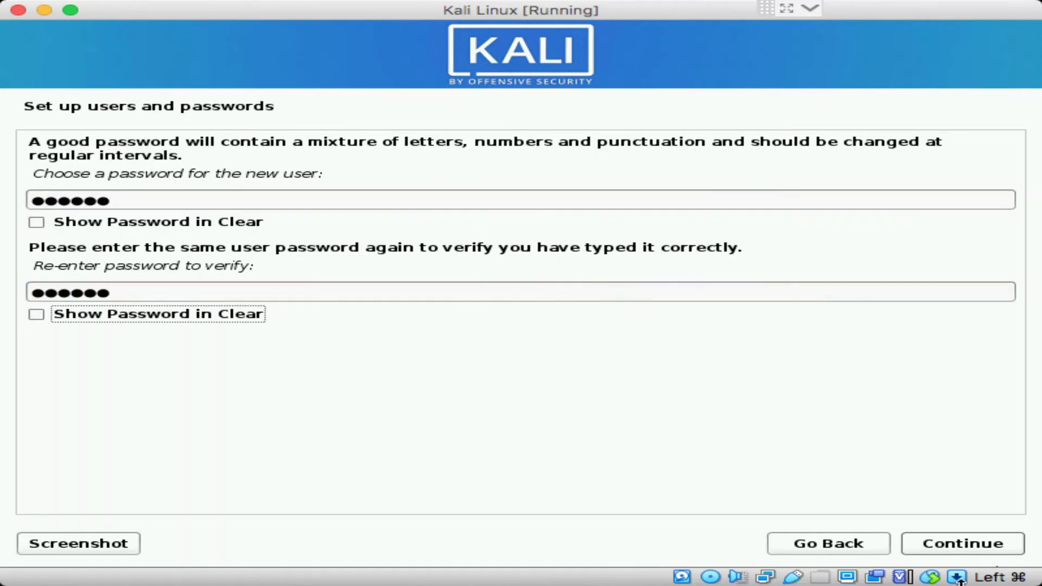
left_click(961, 544)
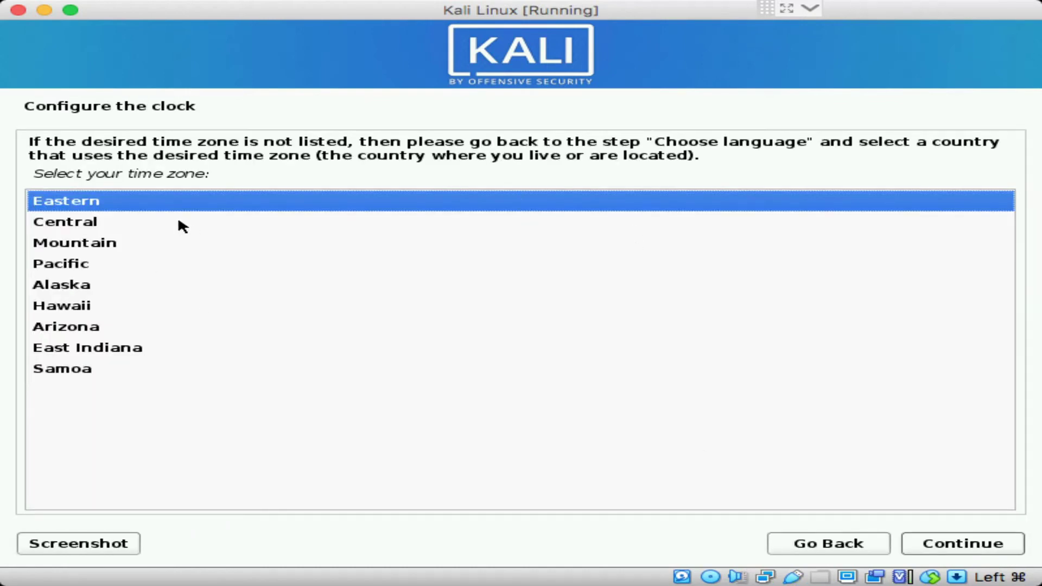
Accept Eastern as the time zone
left_click(965, 547)
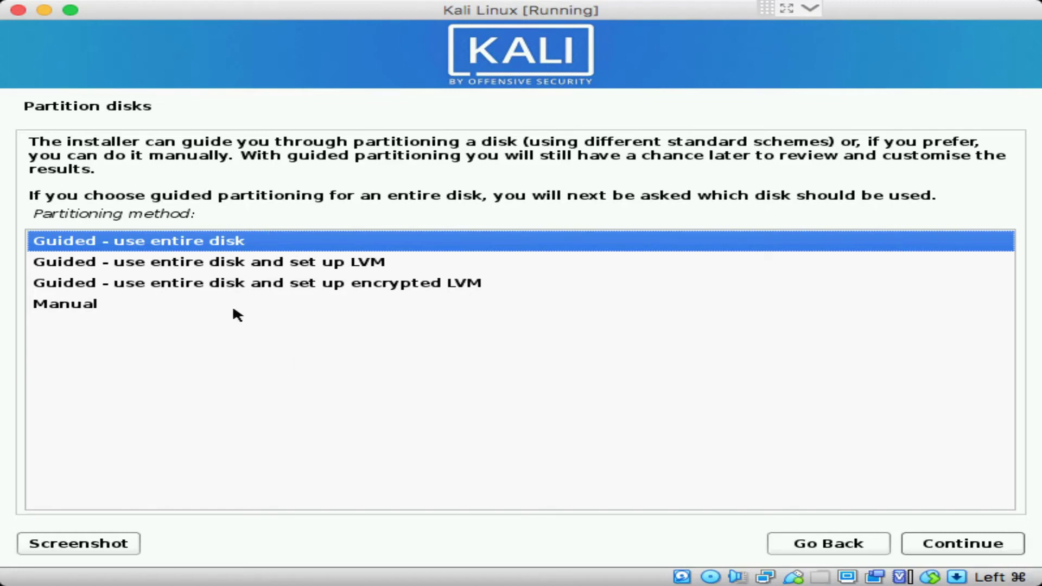
Choose guided partitioning of the entire sda disk with all files in one partition
left_click(943, 538)
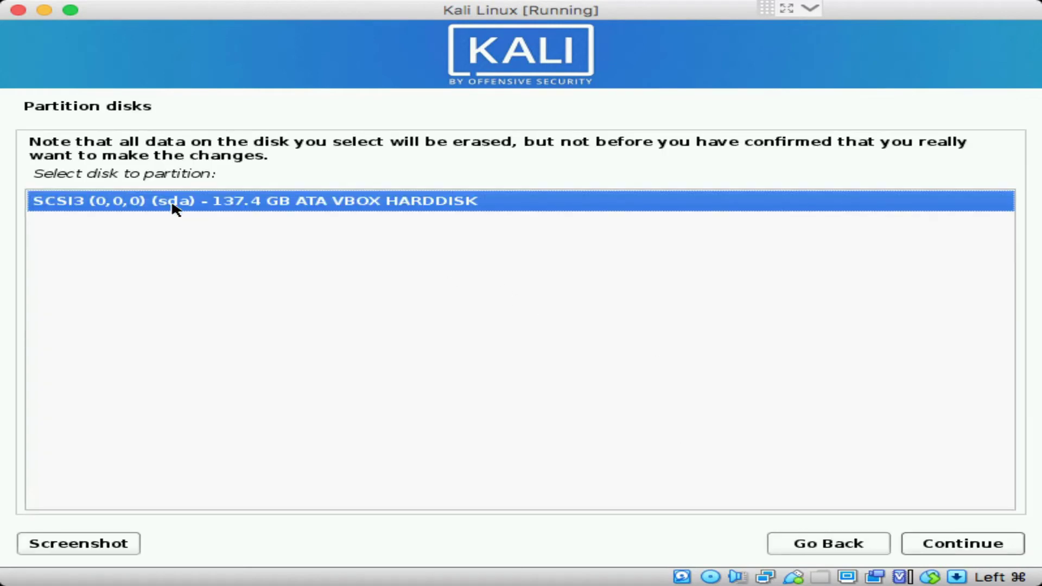
left_click(933, 540)
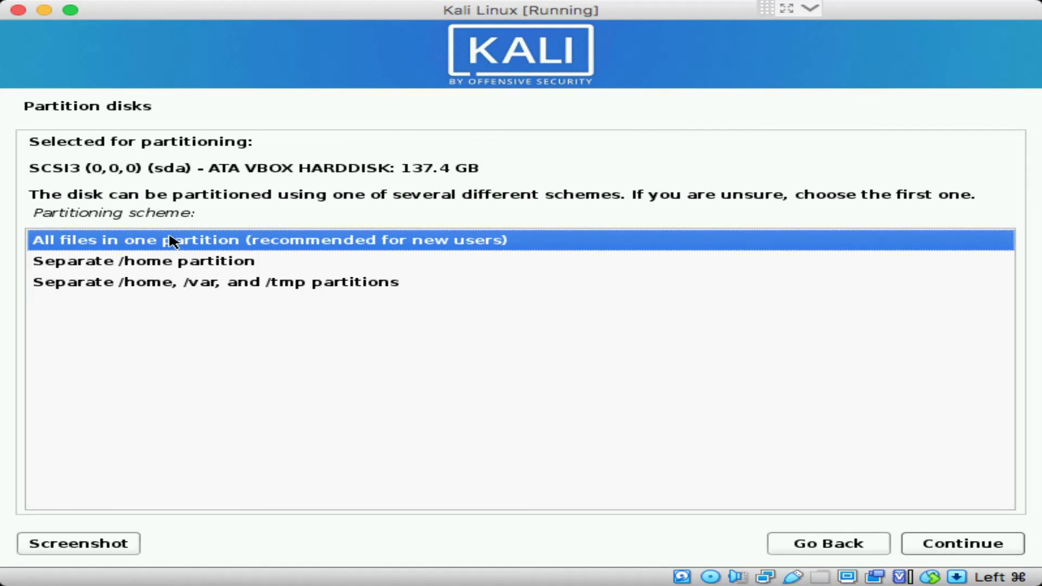
left_click(157, 264)
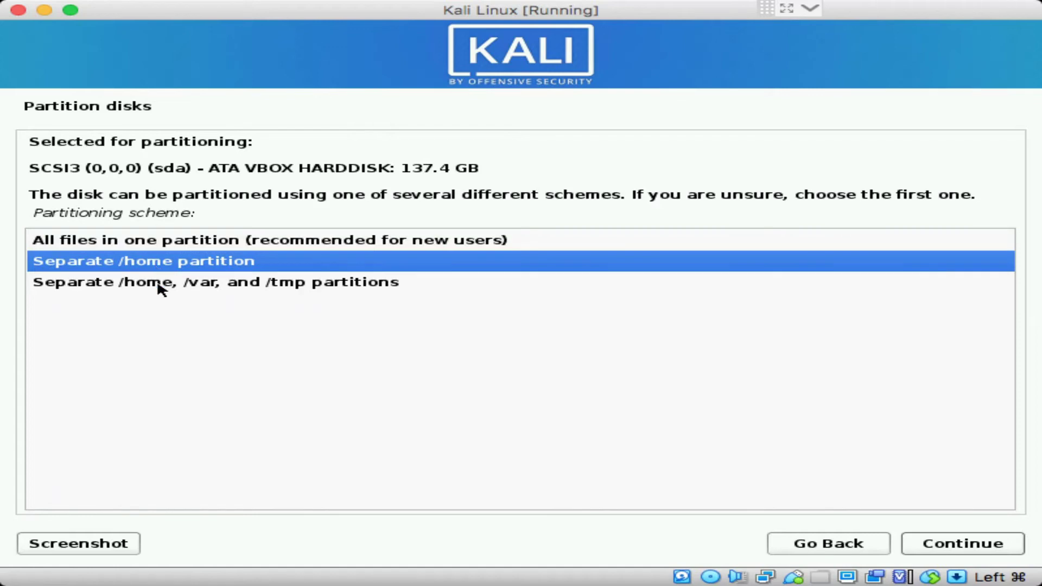
left_click(163, 284)
left_click(173, 245)
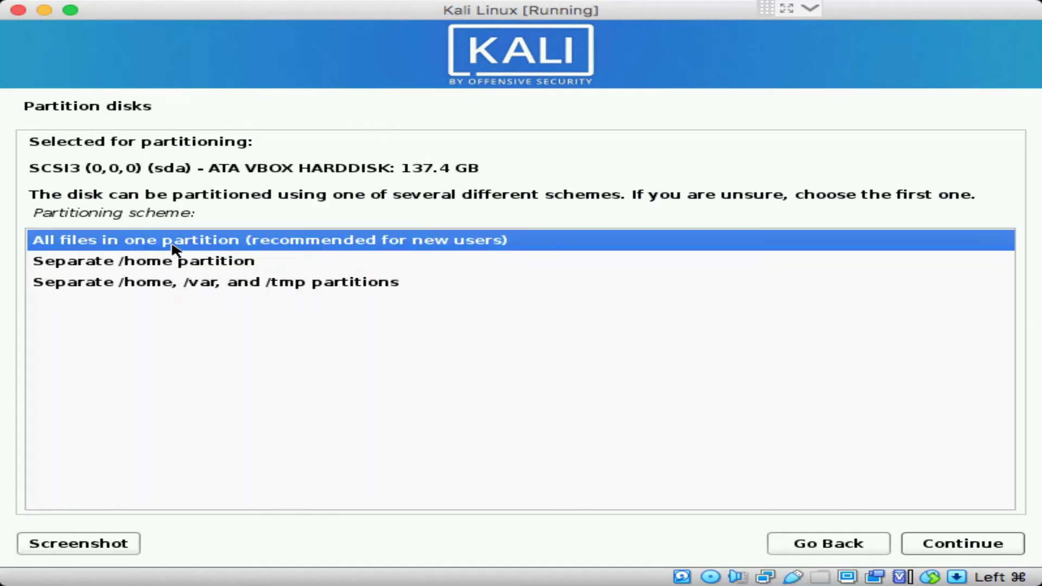
left_click(927, 544)
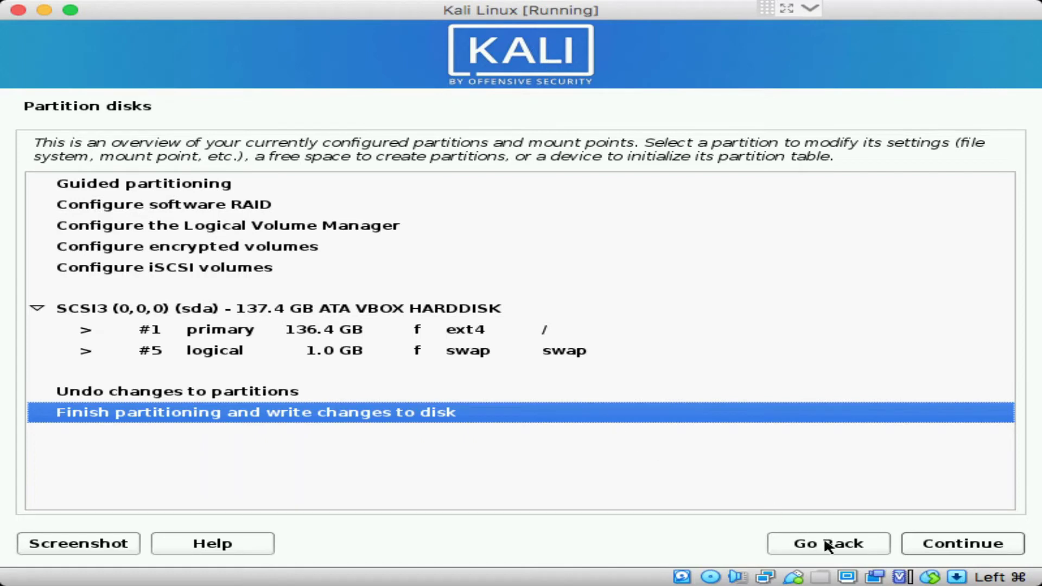
Finish partitioning, agree to write the changes to disk, and start formatting
left_click(956, 548)
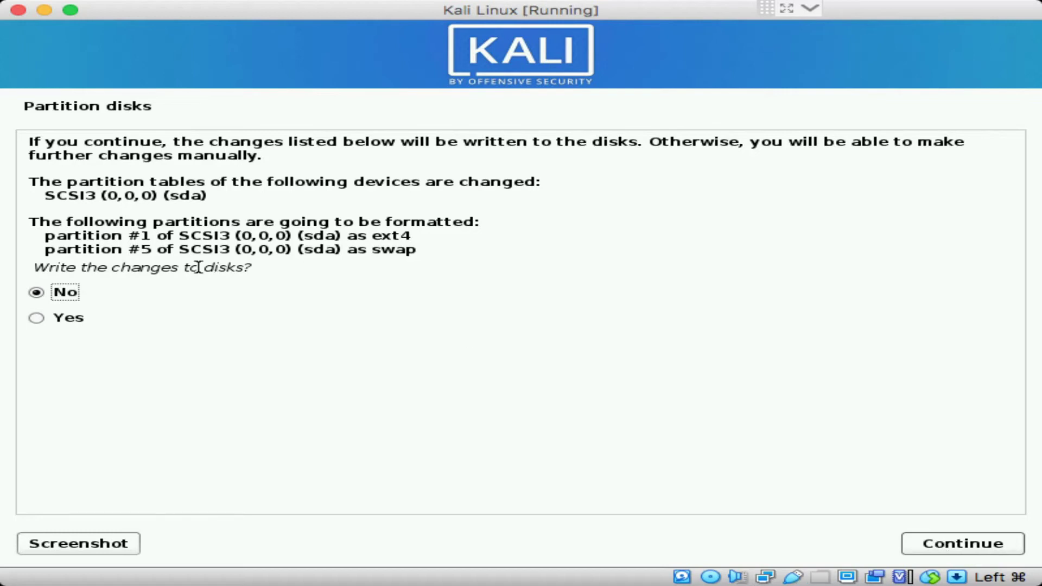
left_click(55, 324)
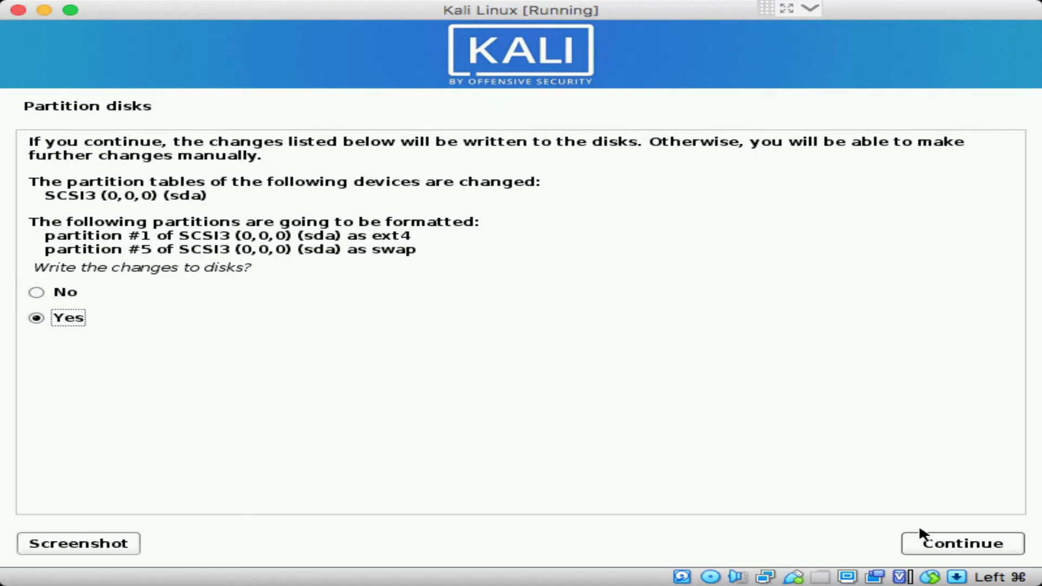
left_click(1002, 544)
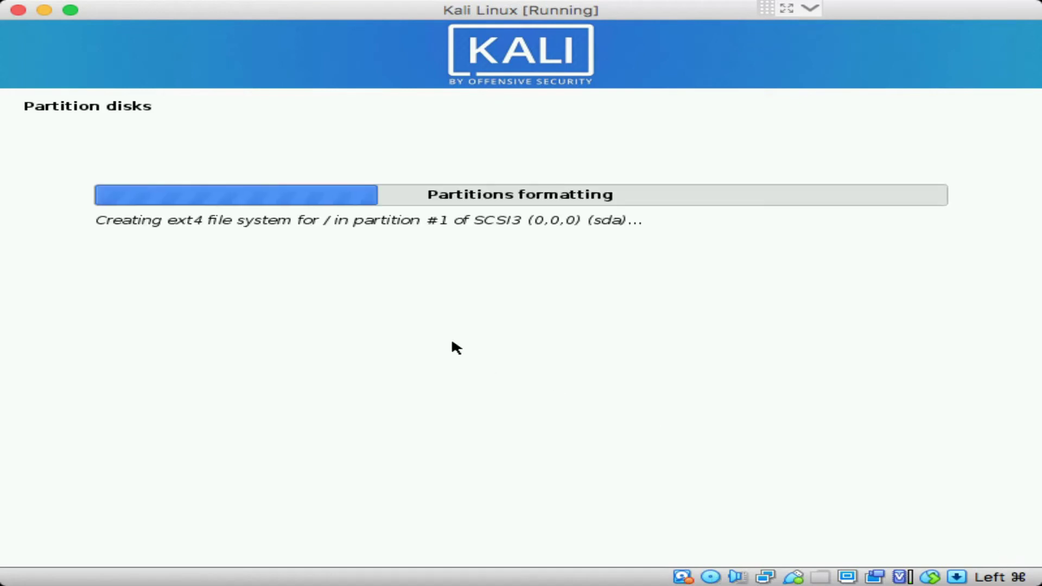
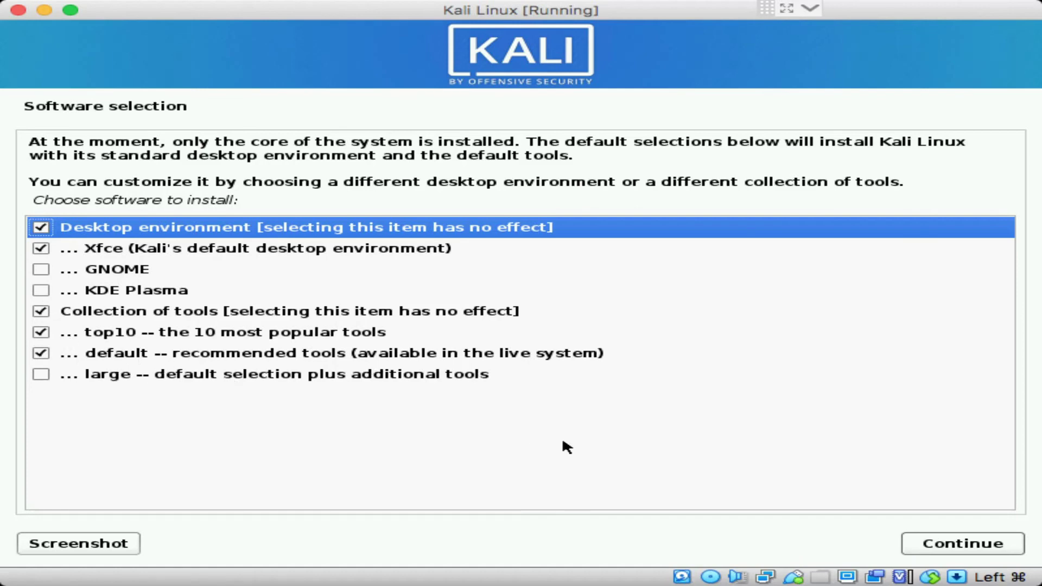
Install the Xfce desktop with the top10 and default tool collections
left_click(954, 548)
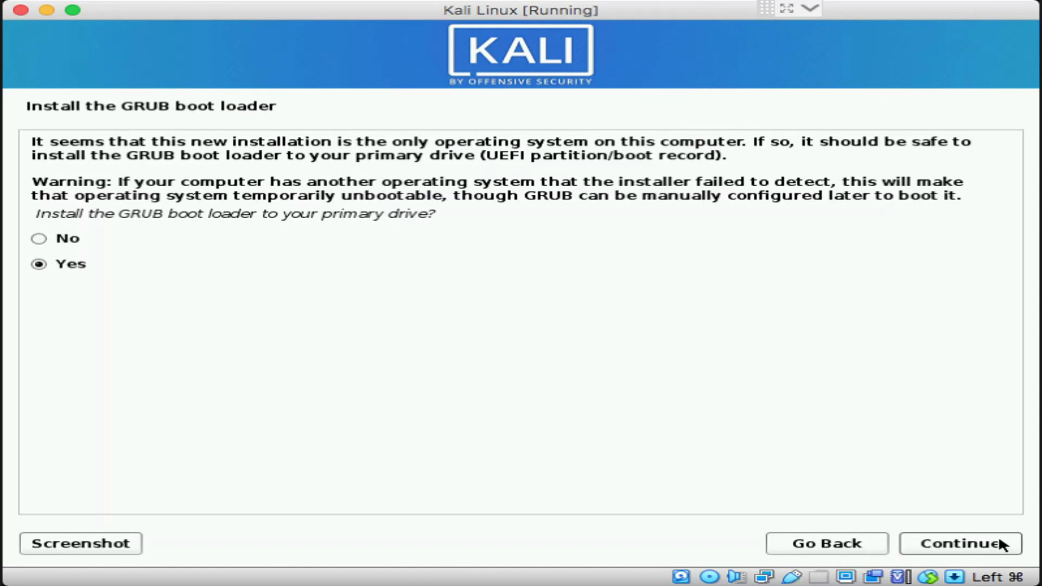
Install the GRUB boot loader to /dev/sda and continue past Installation complete
left_click(986, 544)
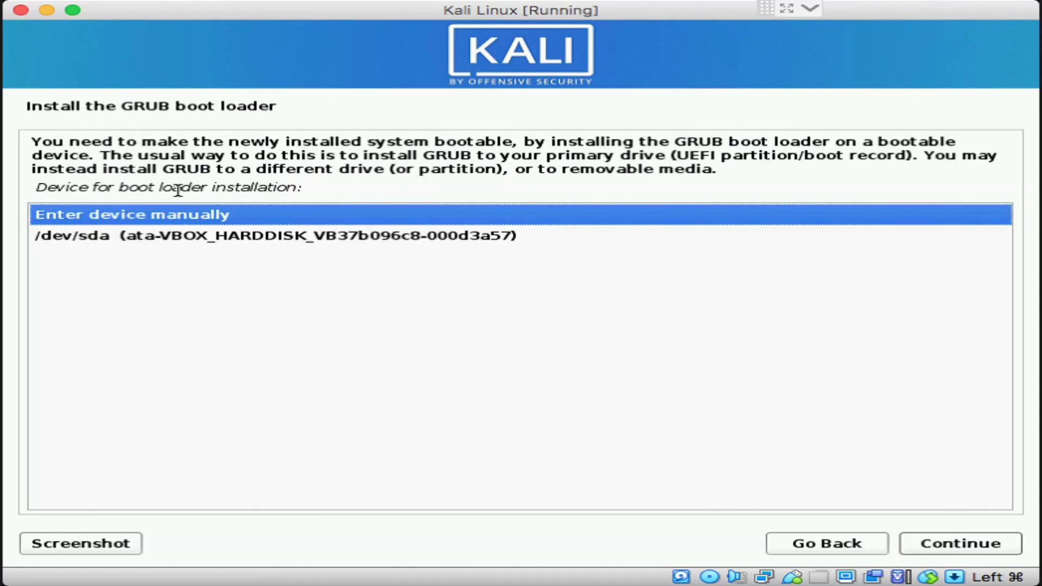
left_click(211, 235)
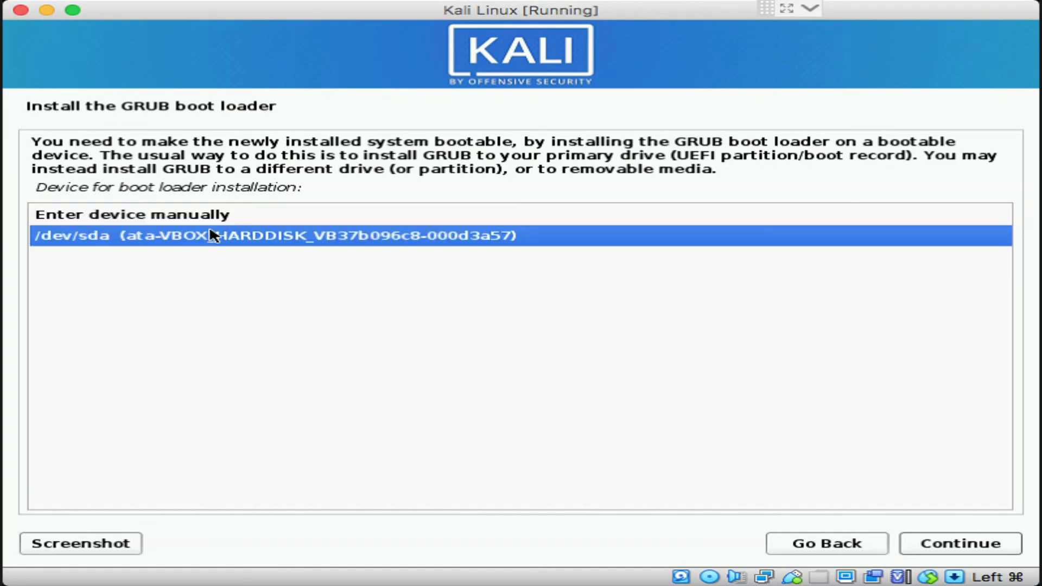
left_click(957, 545)
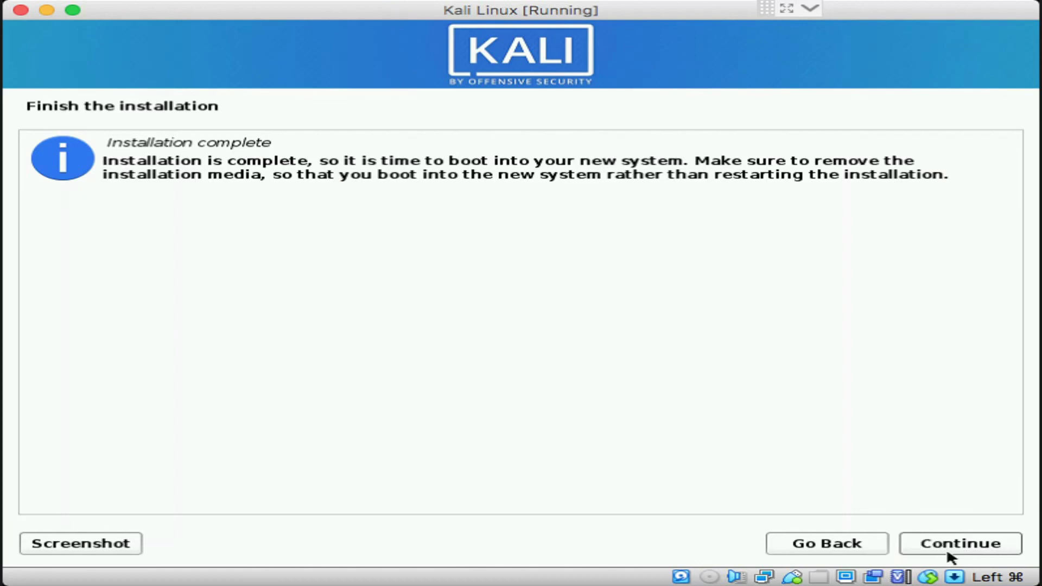
left_click(967, 544)
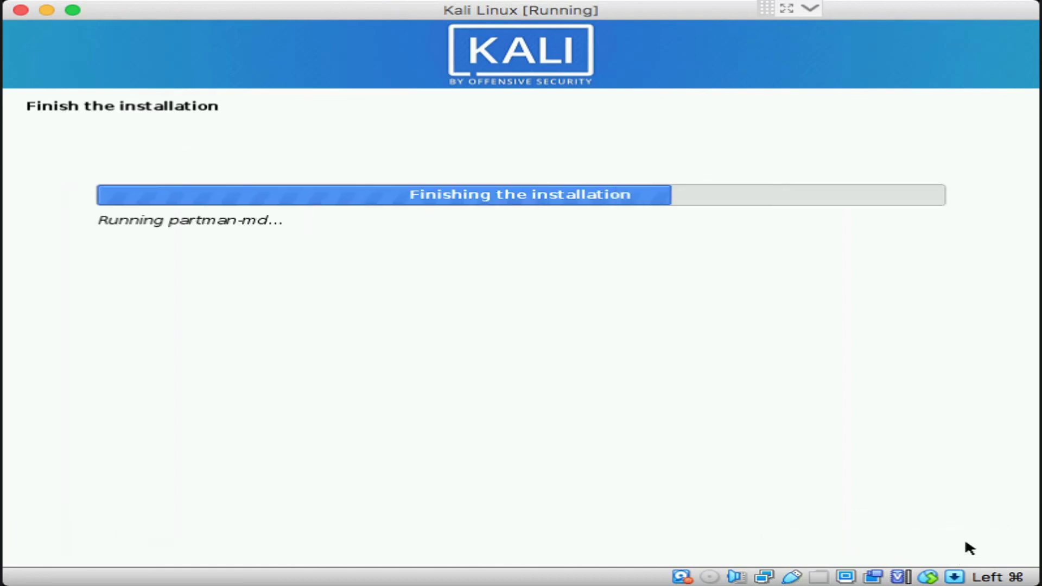